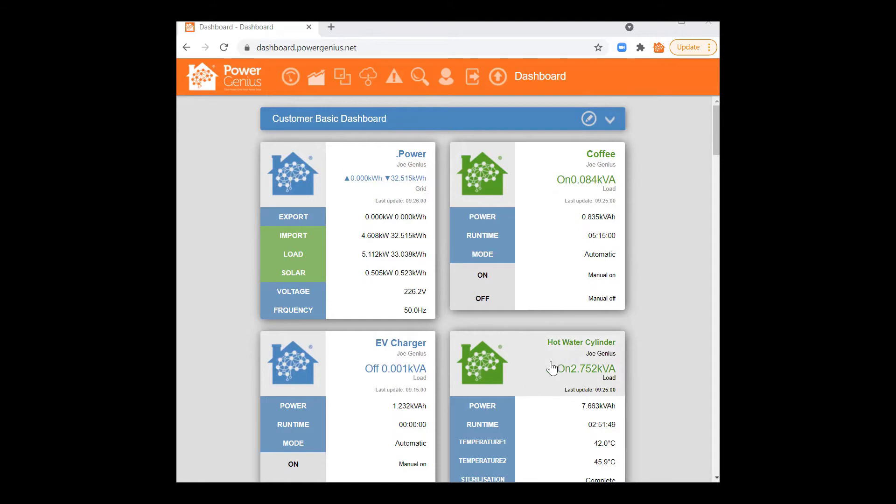
Step: Open the Hot Water Cylinder module page, then go to its HWC node page (RLC023, node 0002)
{"action": "scroll", "coordinate": [551, 368], "scroll_direction": "down", "scroll_amount": 3}
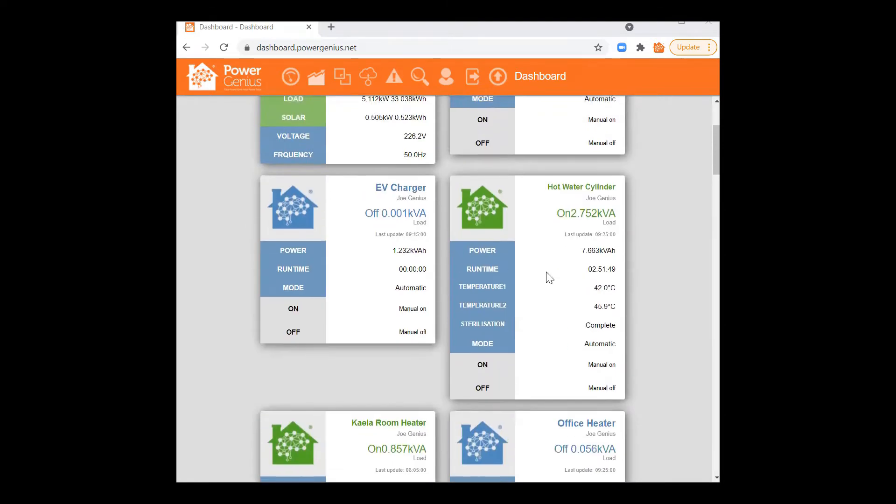
{"action": "left_click", "coordinate": [540, 211]}
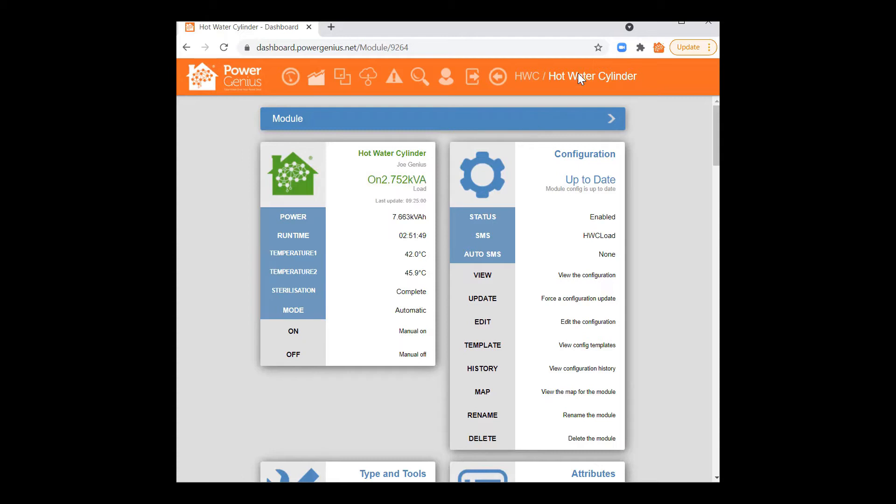
{"action": "left_click", "coordinate": [525, 79]}
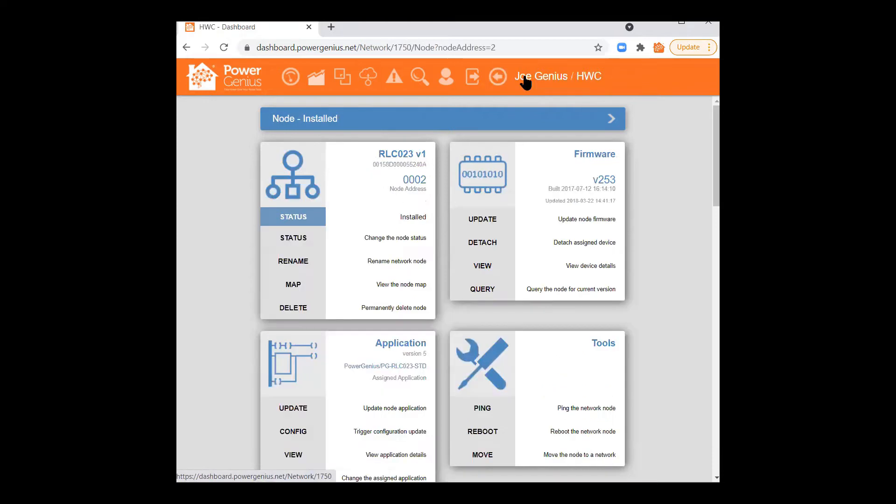
Step: Scroll to Modules (4/5) on the HWC node page and expand it to reveal disabled Temperature 1
{"action": "scroll", "coordinate": [495, 215], "scroll_direction": "down", "scroll_amount": 2}
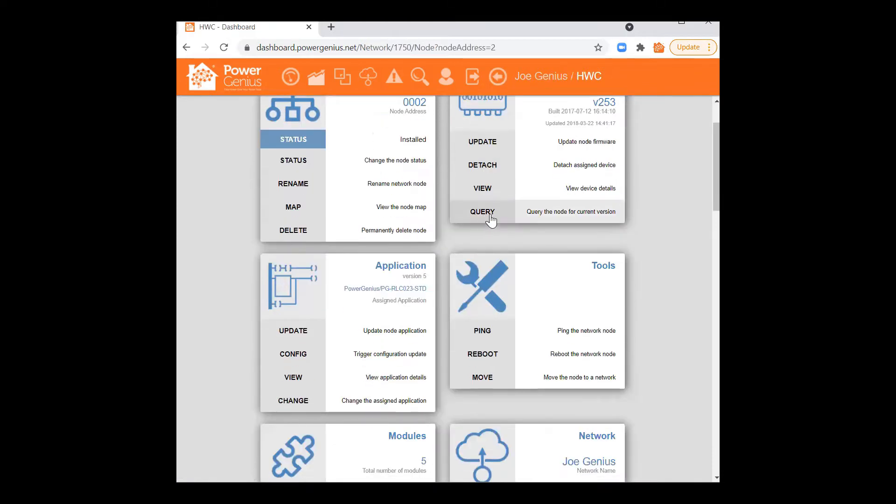
{"action": "scroll", "coordinate": [424, 247], "scroll_direction": "down", "scroll_amount": 2}
{"action": "scroll", "coordinate": [446, 242], "scroll_direction": "down", "scroll_amount": 5}
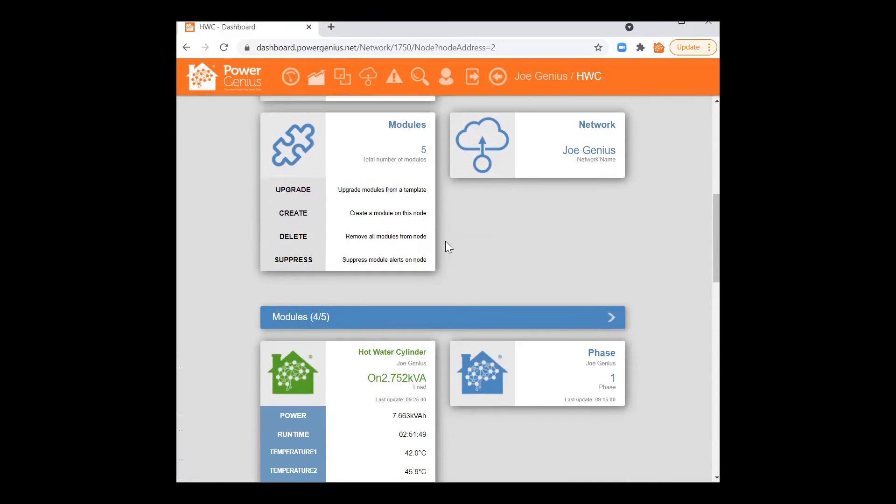
{"action": "scroll", "coordinate": [446, 240], "scroll_direction": "down", "scroll_amount": 6}
{"action": "scroll", "coordinate": [479, 226], "scroll_direction": "up", "scroll_amount": 1}
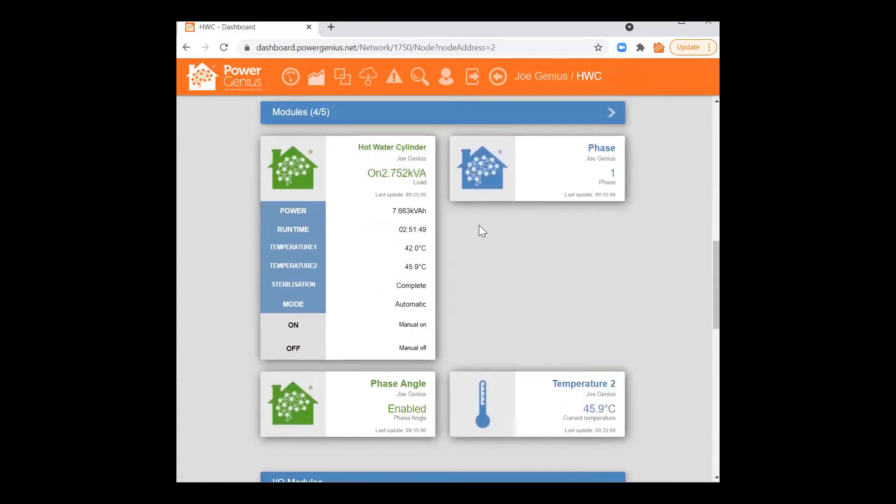
{"action": "scroll", "coordinate": [479, 225], "scroll_direction": "up", "scroll_amount": 3}
{"action": "scroll", "coordinate": [476, 236], "scroll_direction": "down", "scroll_amount": 2}
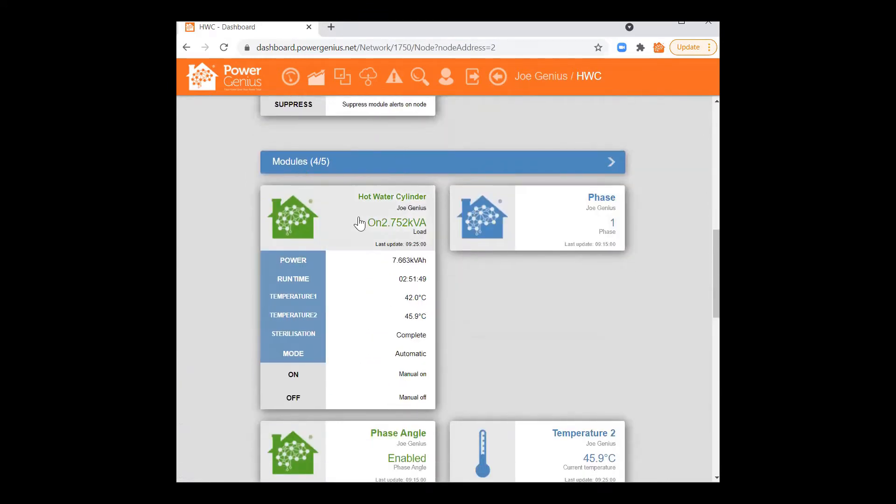
{"action": "scroll", "coordinate": [567, 260], "scroll_direction": "down", "scroll_amount": 5}
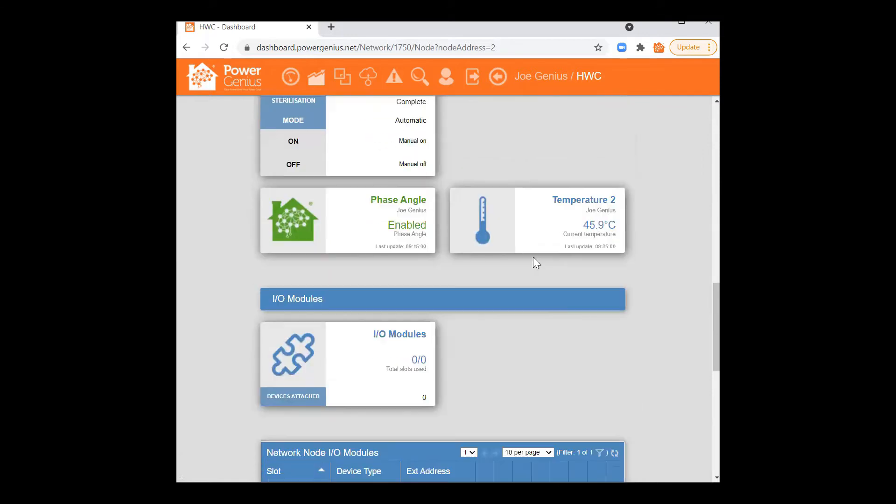
{"action": "scroll", "coordinate": [537, 263], "scroll_direction": "up", "scroll_amount": 5}
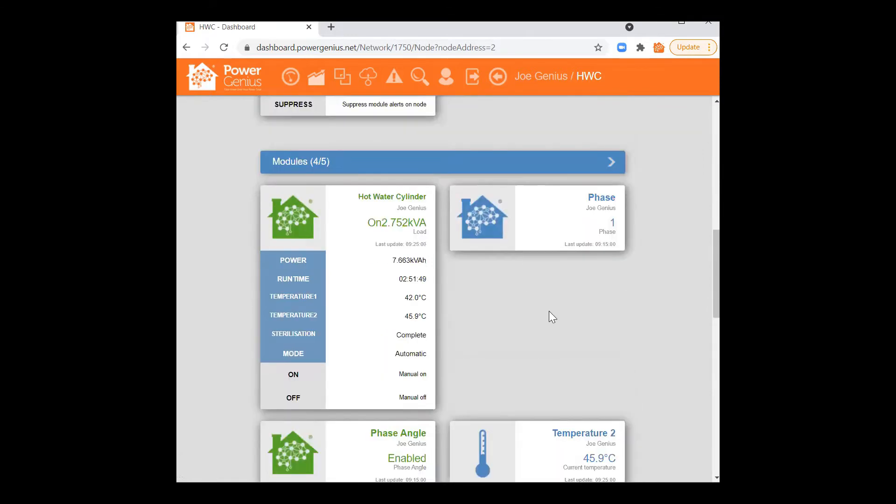
{"action": "left_click", "coordinate": [612, 164]}
Step: Collapse the module list and return to the Hot Water Cylinder module page
{"action": "scroll", "coordinate": [602, 229], "scroll_direction": "down", "scroll_amount": 5}
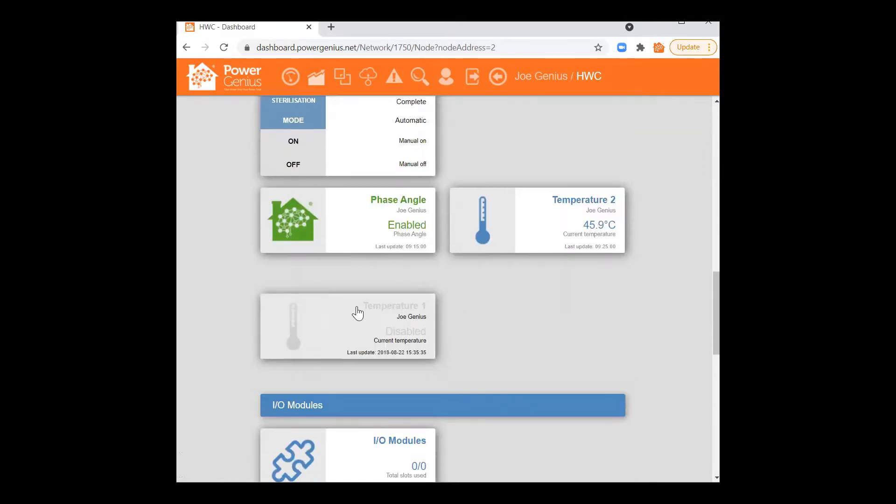
{"action": "scroll", "coordinate": [612, 299], "scroll_direction": "up", "scroll_amount": 5}
{"action": "left_click", "coordinate": [610, 322]}
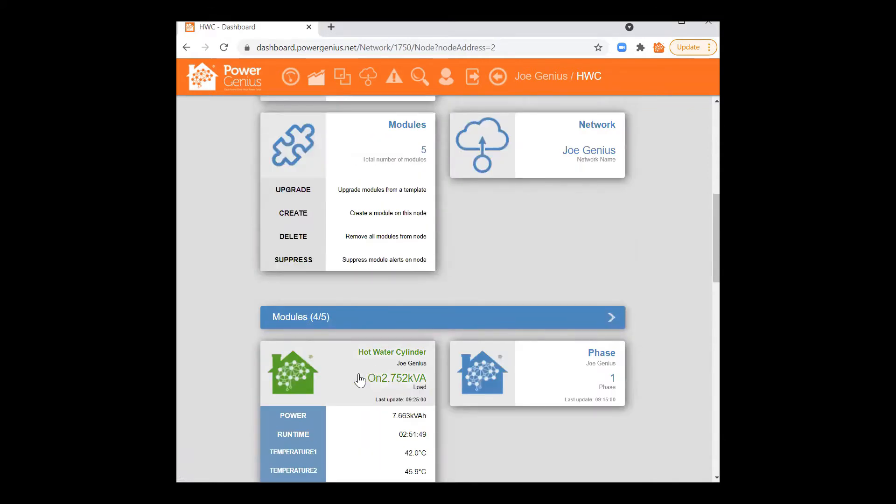
{"action": "left_click", "coordinate": [342, 379]}
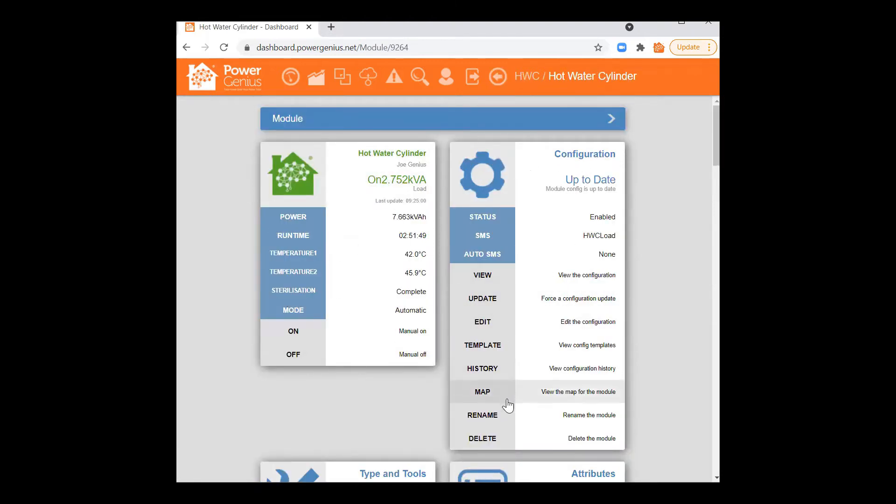
Step: Run a brief LIVE POLL of the Hot Water Cylinder, then stop it and scroll to Download Data
{"action": "scroll", "coordinate": [500, 277], "scroll_direction": "down", "scroll_amount": 5}
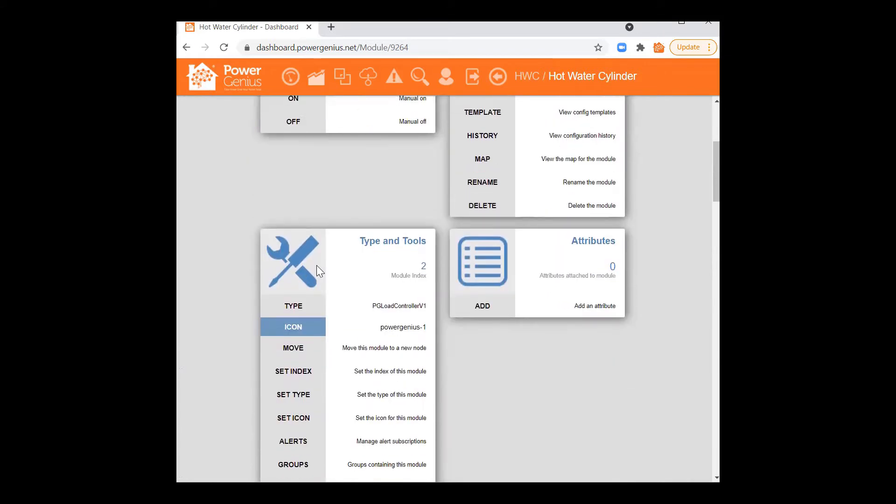
{"action": "scroll", "coordinate": [317, 266], "scroll_direction": "down", "scroll_amount": 5}
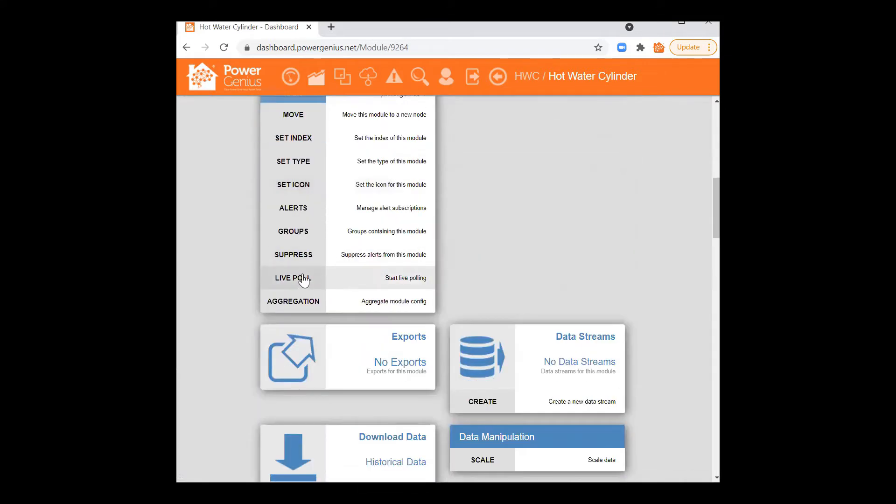
{"action": "left_click", "coordinate": [303, 279]}
{"action": "scroll", "coordinate": [214, 238], "scroll_direction": "up", "scroll_amount": 8}
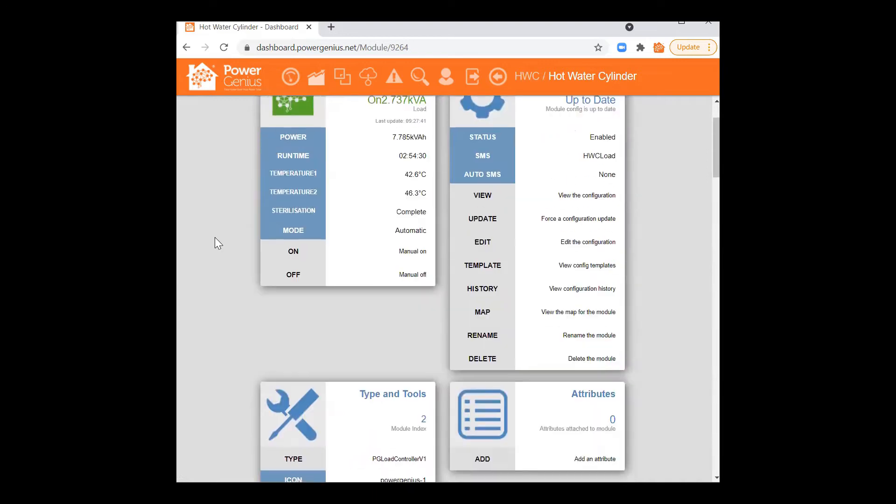
{"action": "scroll", "coordinate": [215, 243], "scroll_direction": "up", "scroll_amount": 2}
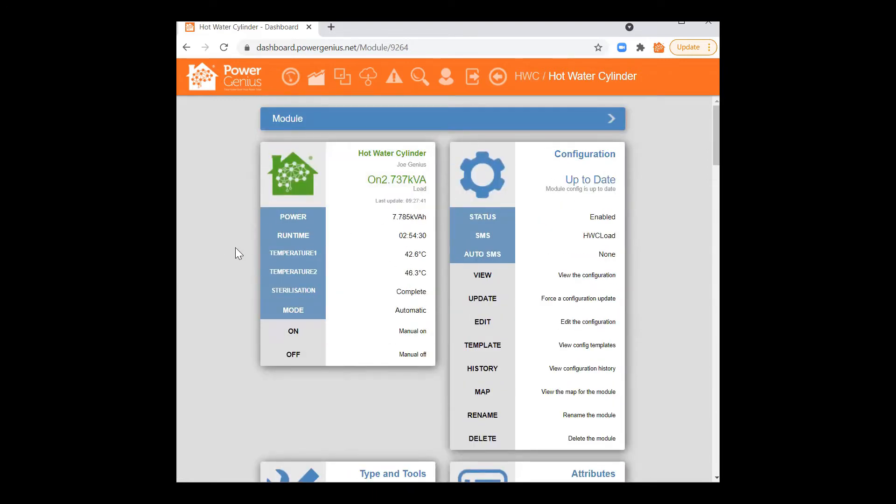
{"action": "scroll", "coordinate": [235, 248], "scroll_direction": "down", "scroll_amount": 10}
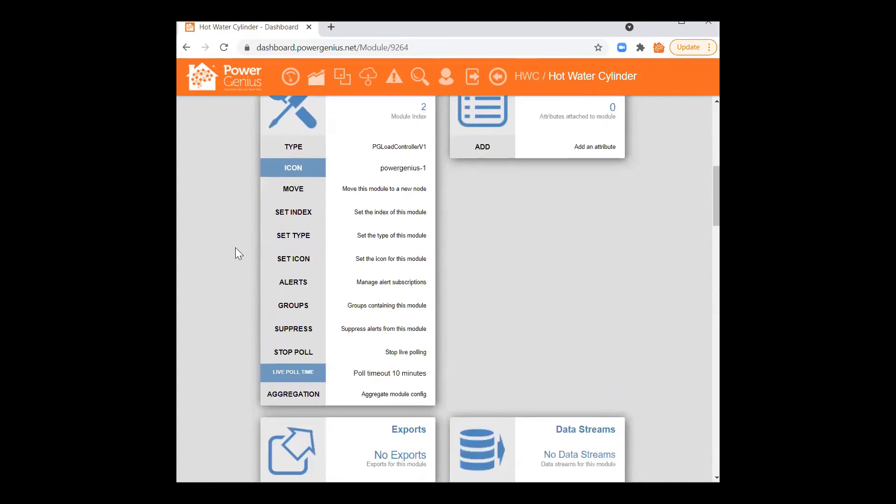
{"action": "left_click", "coordinate": [282, 283]}
{"action": "scroll", "coordinate": [239, 262], "scroll_direction": "down", "scroll_amount": 3}
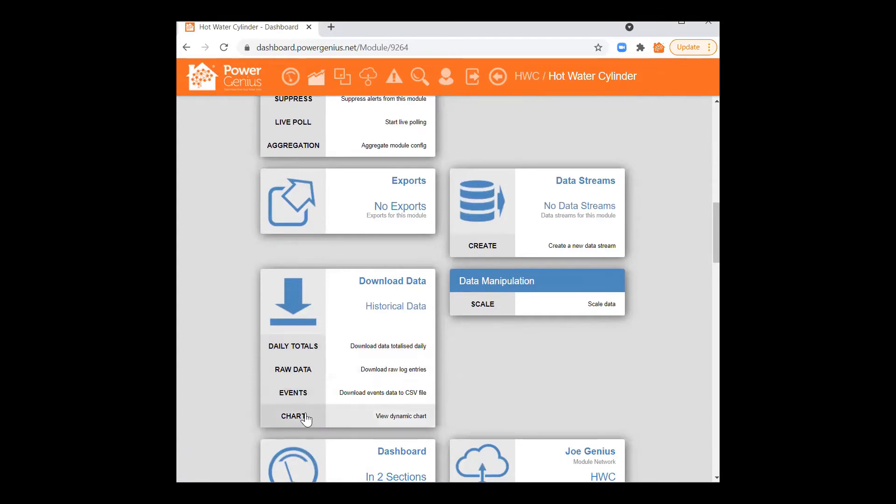
Step: View the 3 Months trend charts, zooming into the °C chart and resetting it
{"action": "left_click", "coordinate": [306, 417]}
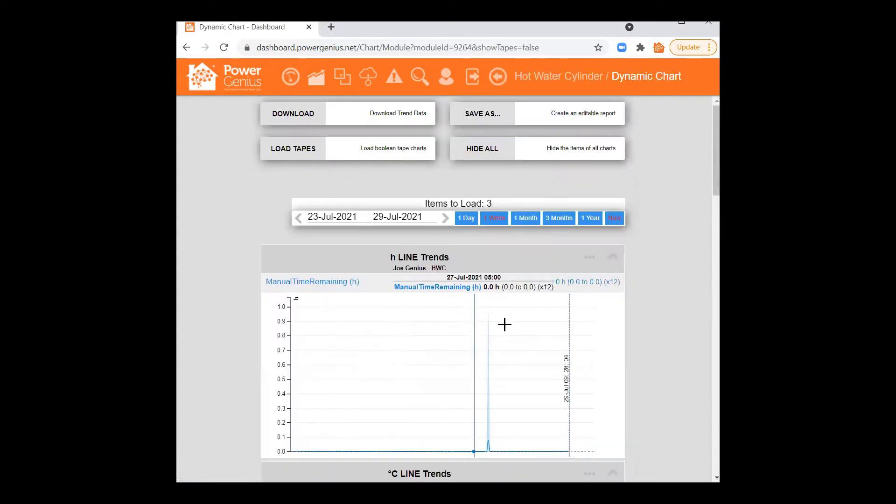
{"action": "scroll", "coordinate": [500, 327], "scroll_direction": "down", "scroll_amount": 7}
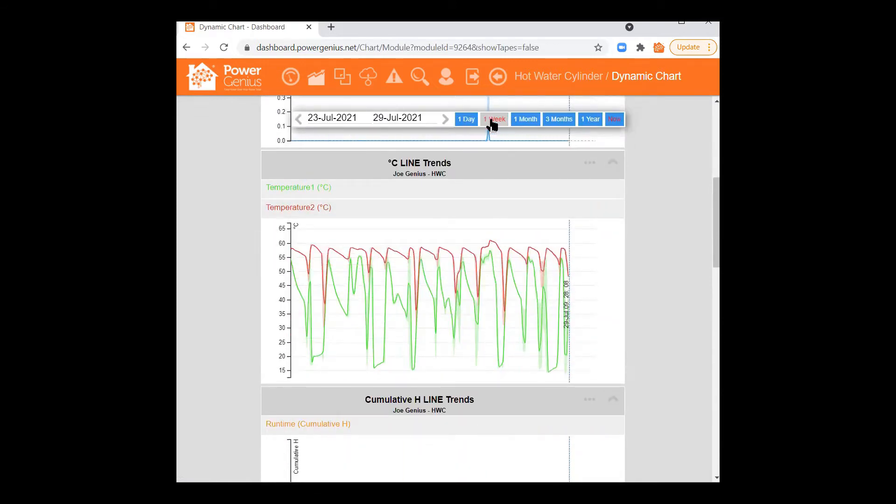
{"action": "left_click", "coordinate": [555, 123]}
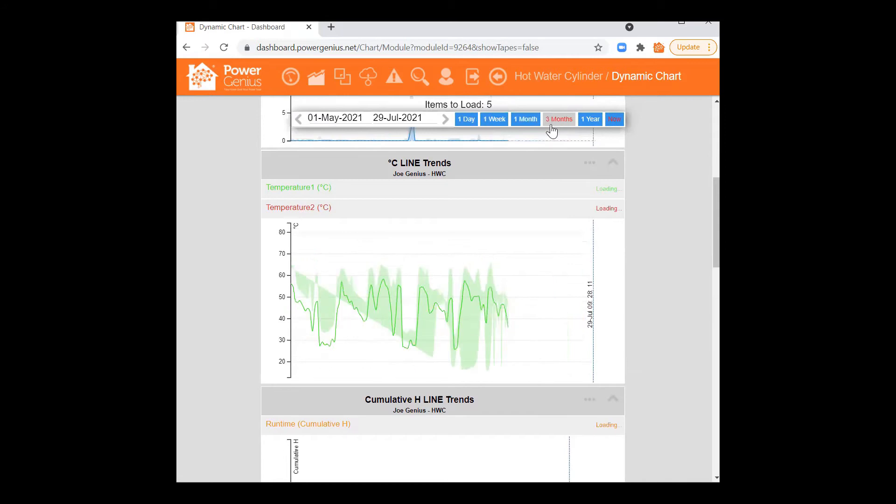
{"action": "mouse_move", "coordinate": [483, 286]}
{"action": "left_mouse_down"}
{"action": "mouse_move", "coordinate": [512, 278]}
{"action": "mouse_move", "coordinate": [476, 272]}
{"action": "left_mouse_up"}
{"action": "right_click", "coordinate": [527, 277]}
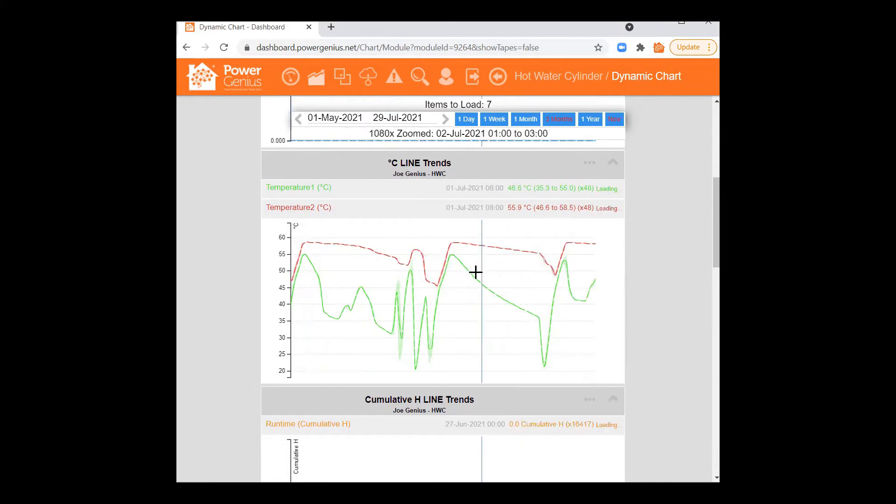
{"action": "scroll", "coordinate": [501, 291], "scroll_direction": "up", "scroll_amount": 2}
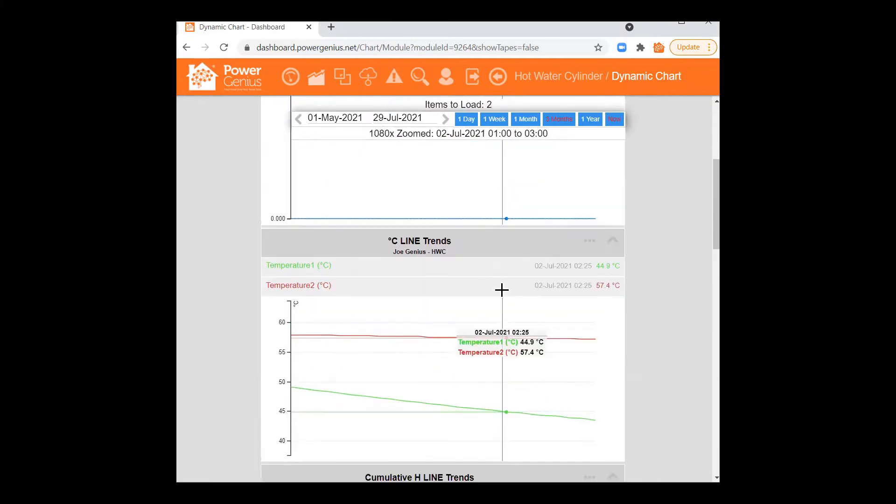
{"action": "double_click", "coordinate": [434, 384]}
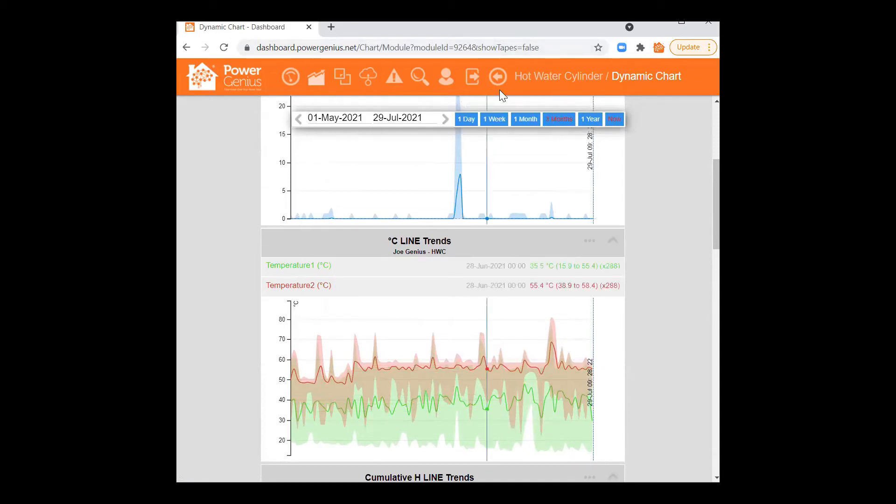
Step: Go back via the Dashboard to Hot Water Cylinder and start editing its configuration
{"action": "left_click", "coordinate": [290, 78]}
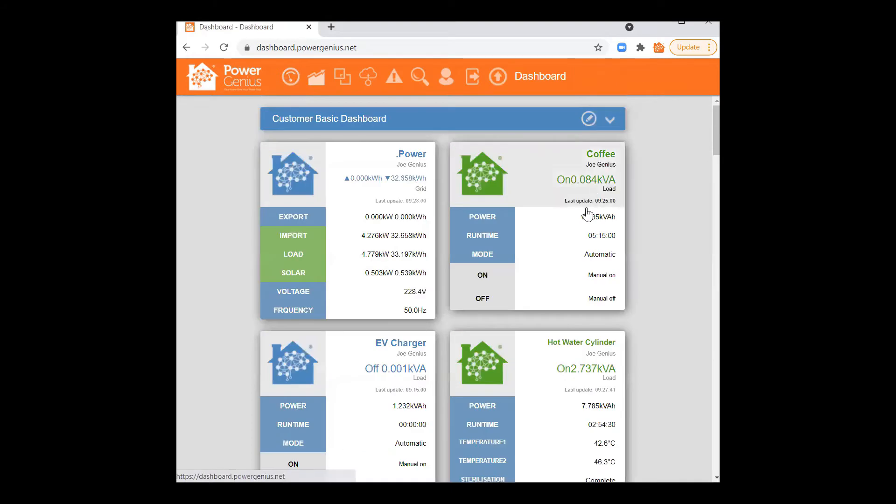
{"action": "left_click", "coordinate": [567, 361]}
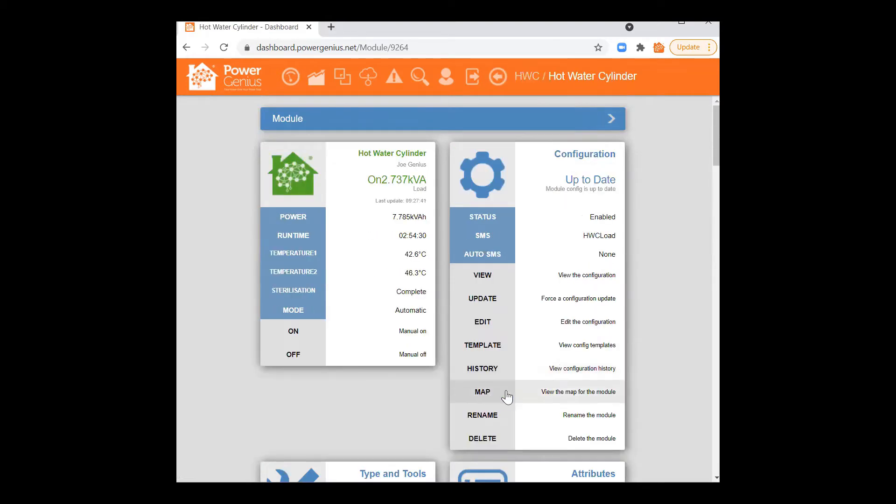
{"action": "left_click", "coordinate": [497, 330]}
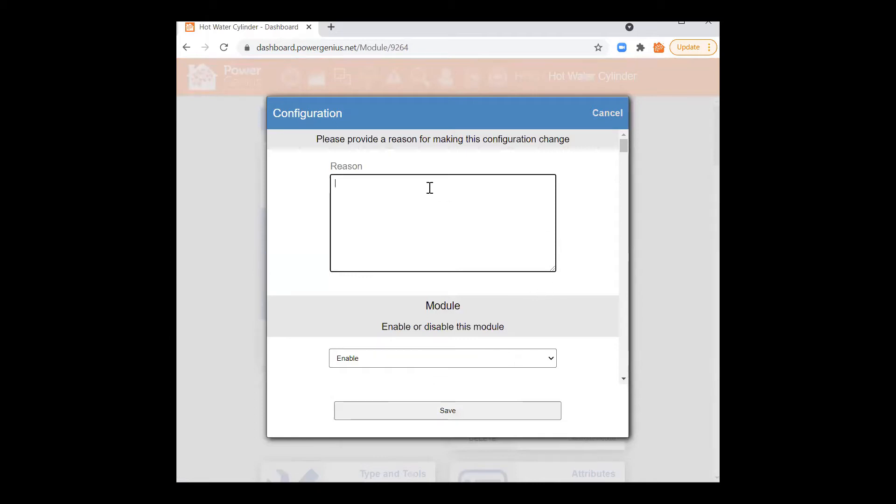
{"action": "type", "text": "demo"}
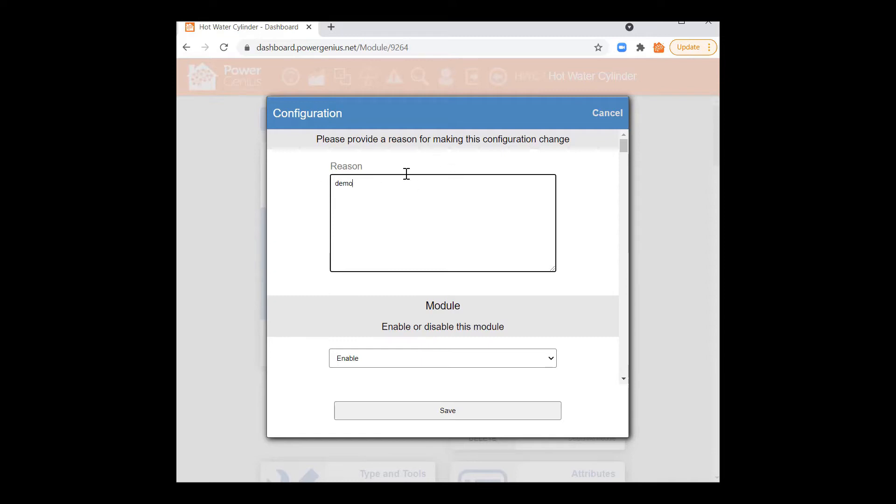
{"action": "left_click", "coordinate": [580, 257]}
{"action": "scroll", "coordinate": [584, 258], "scroll_direction": "down", "scroll_amount": 2}
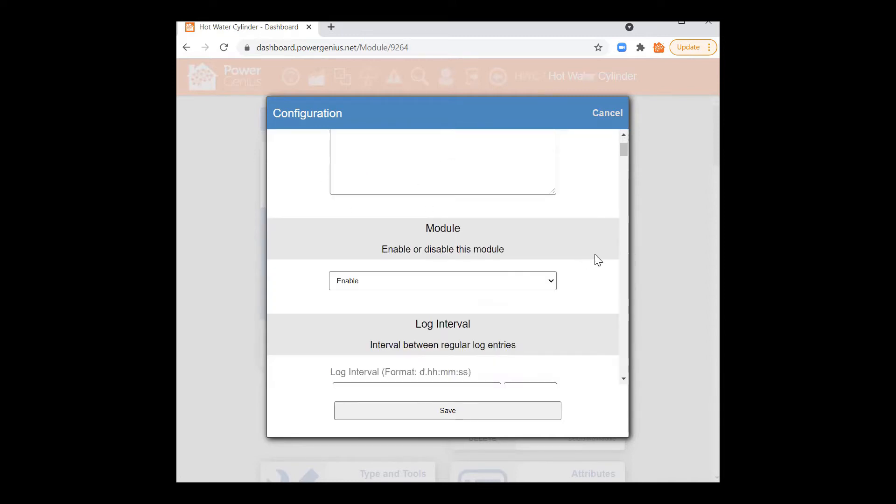
{"action": "scroll", "coordinate": [602, 258], "scroll_direction": "down", "scroll_amount": 2}
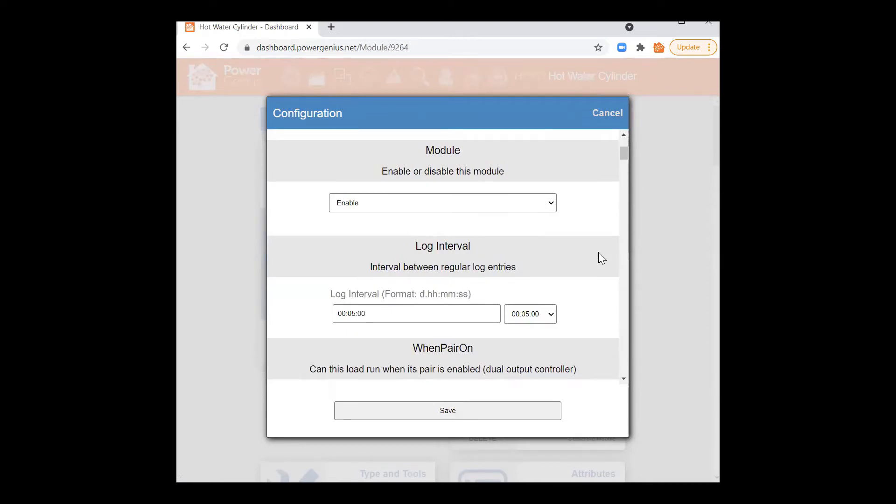
{"action": "left_click", "coordinate": [549, 204]}
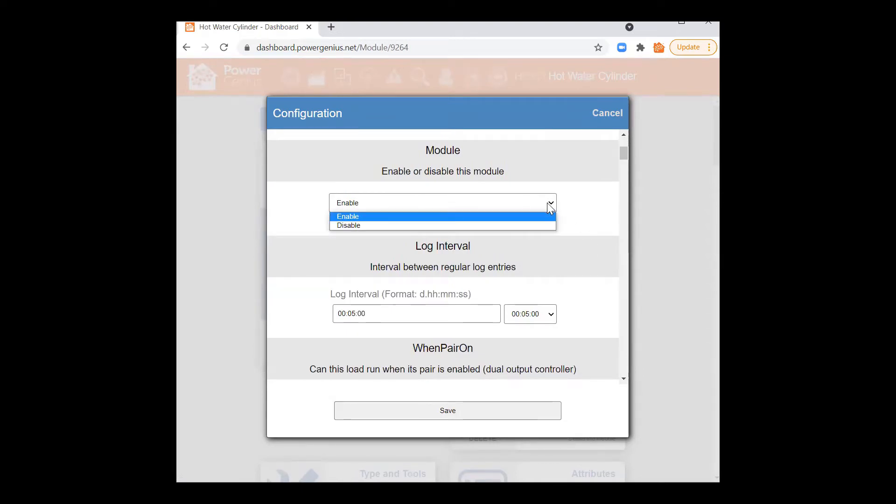
{"action": "left_click", "coordinate": [553, 202]}
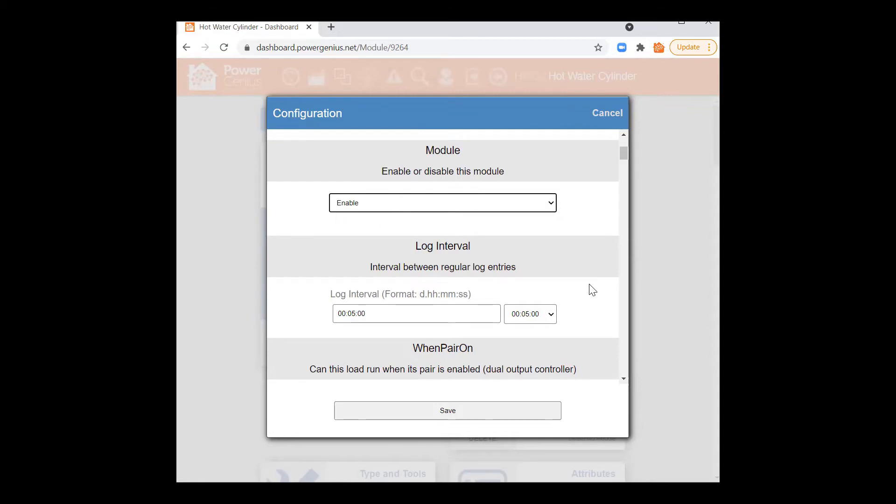
{"action": "scroll", "coordinate": [590, 286], "scroll_direction": "down", "scroll_amount": 2}
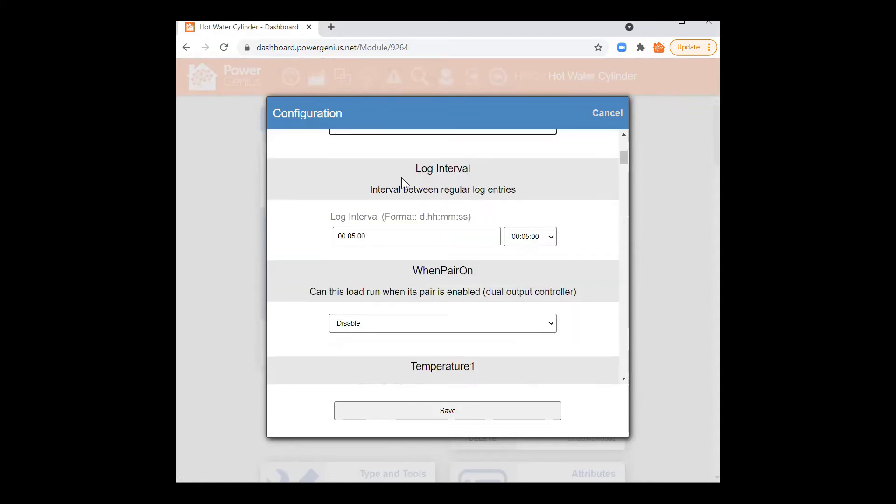
{"action": "left_click", "coordinate": [357, 237]}
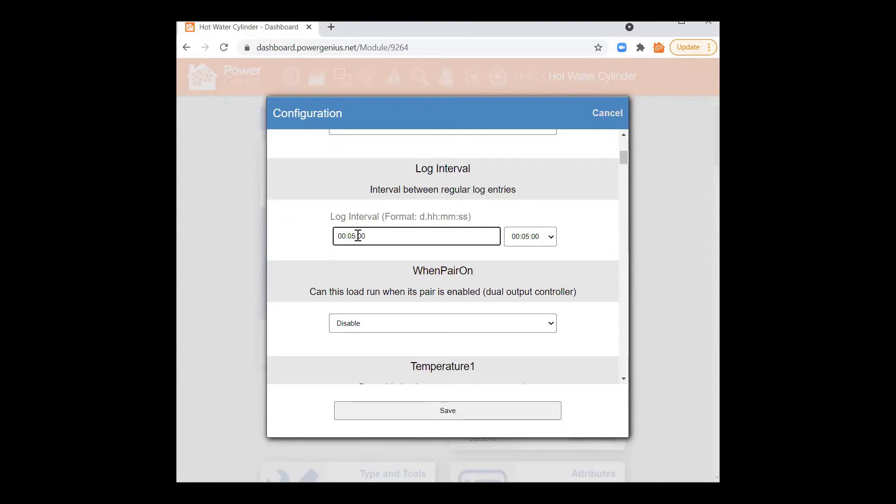
{"action": "left_click_drag", "start_coordinate": [365, 237], "coordinate": [335, 237]}
{"action": "left_click", "coordinate": [348, 236]}
{"action": "left_click", "coordinate": [379, 256]}
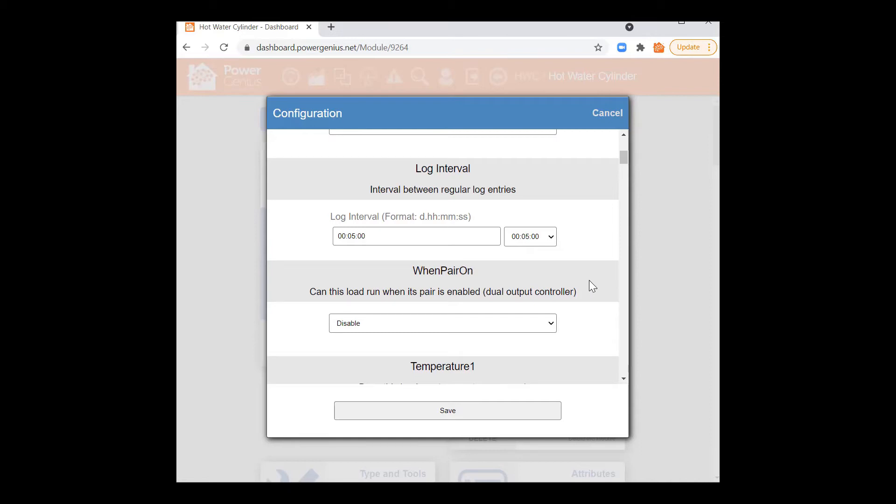
{"action": "scroll", "coordinate": [584, 290], "scroll_direction": "down", "scroll_amount": 2}
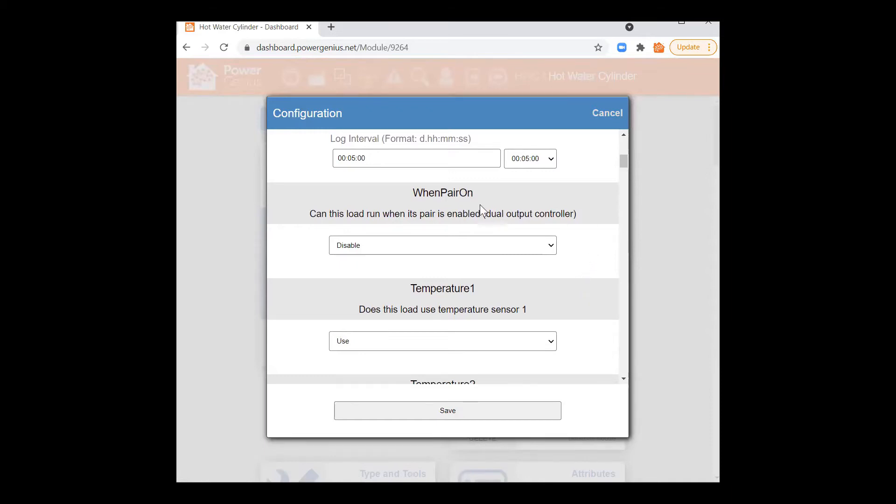
{"action": "left_click_drag", "start_coordinate": [356, 159], "coordinate": [352, 158]}
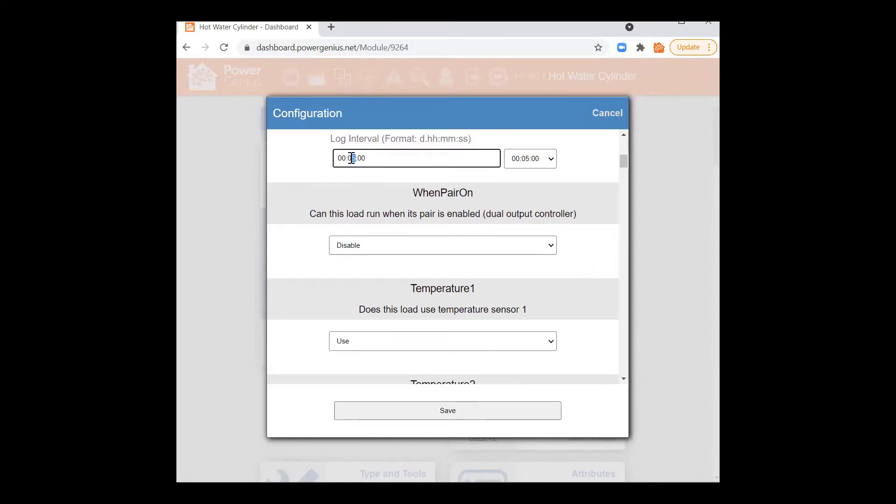
{"action": "left_click", "coordinate": [576, 216]}
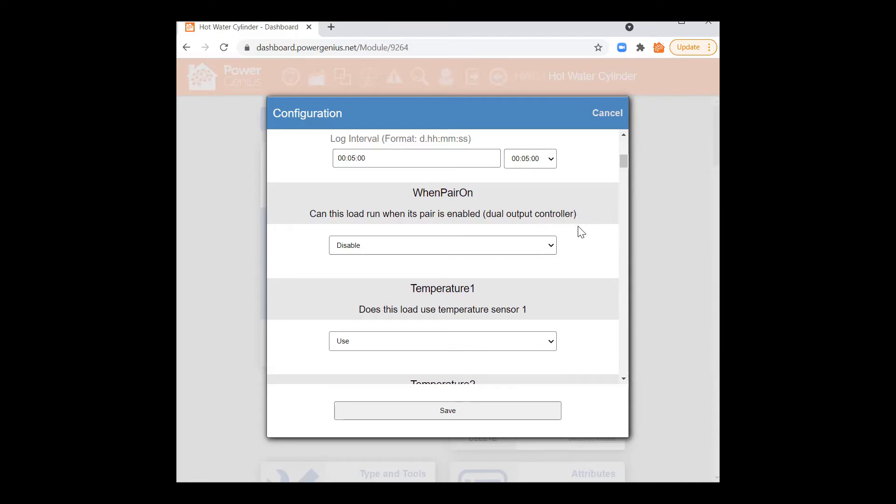
{"action": "left_click_drag", "start_coordinate": [469, 194], "coordinate": [601, 217]}
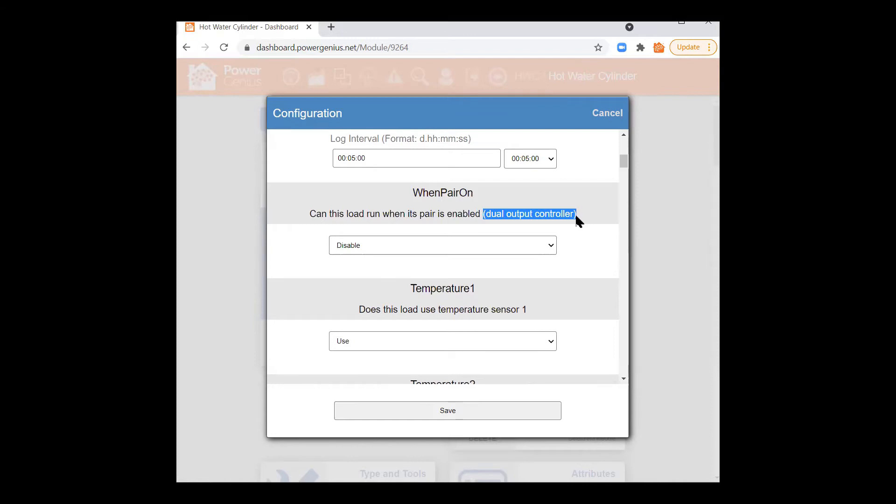
{"action": "left_click", "coordinate": [563, 216]}
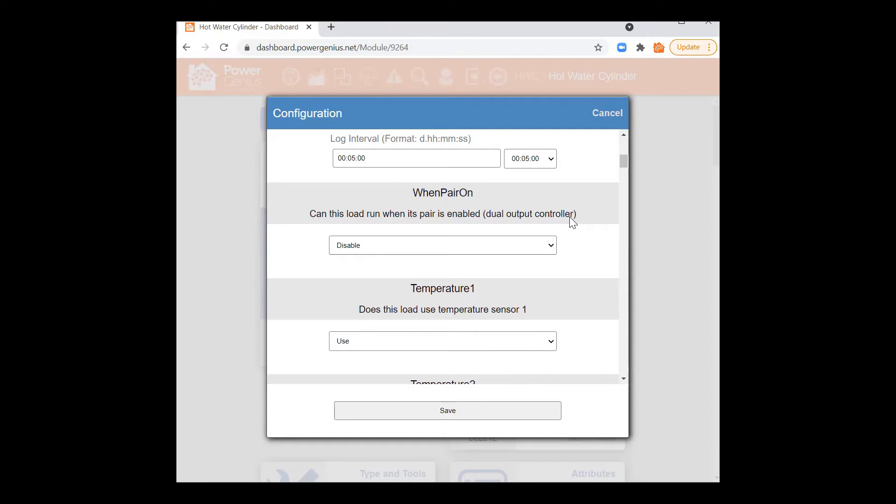
{"action": "left_click", "coordinate": [344, 247]}
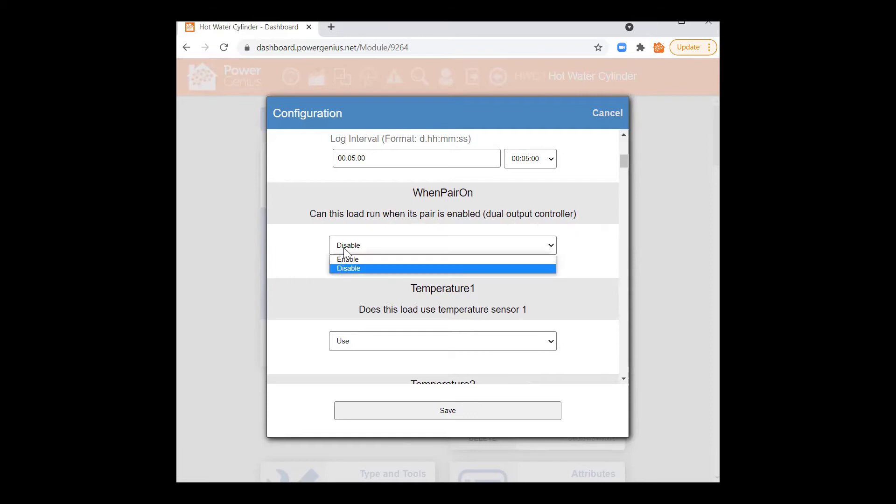
{"action": "left_click", "coordinate": [553, 252]}
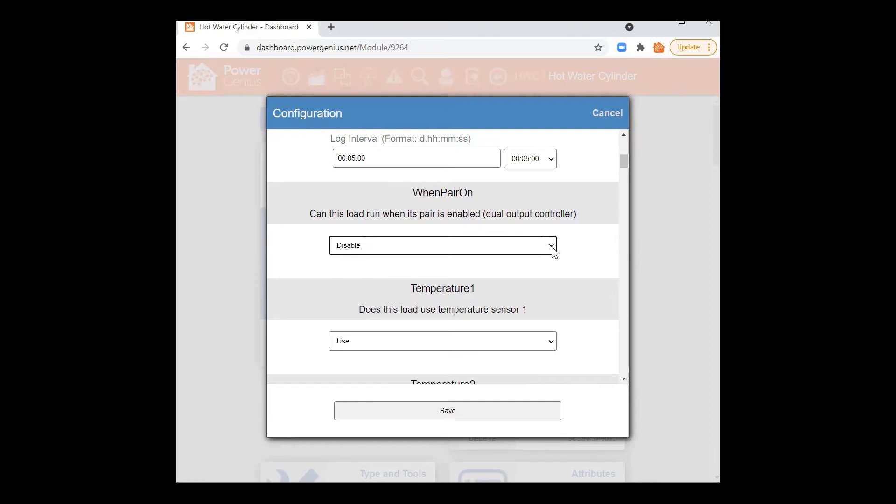
{"action": "left_click", "coordinate": [552, 248]}
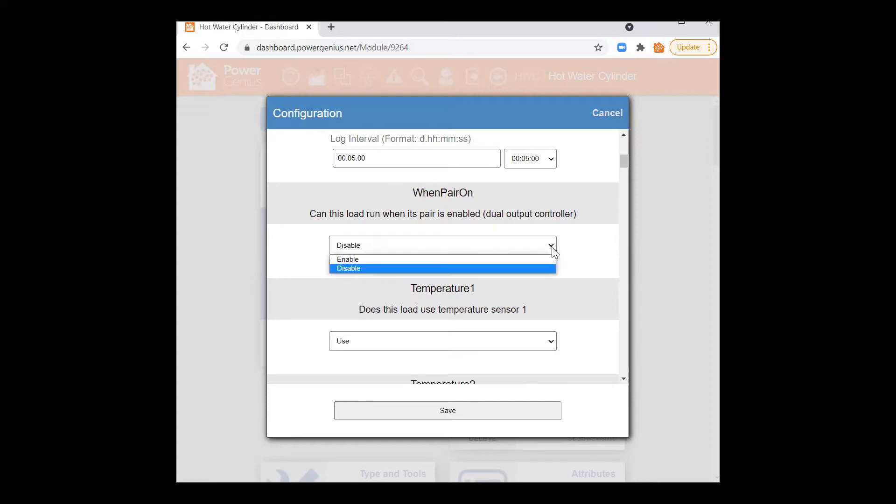
{"action": "left_click", "coordinate": [552, 249]}
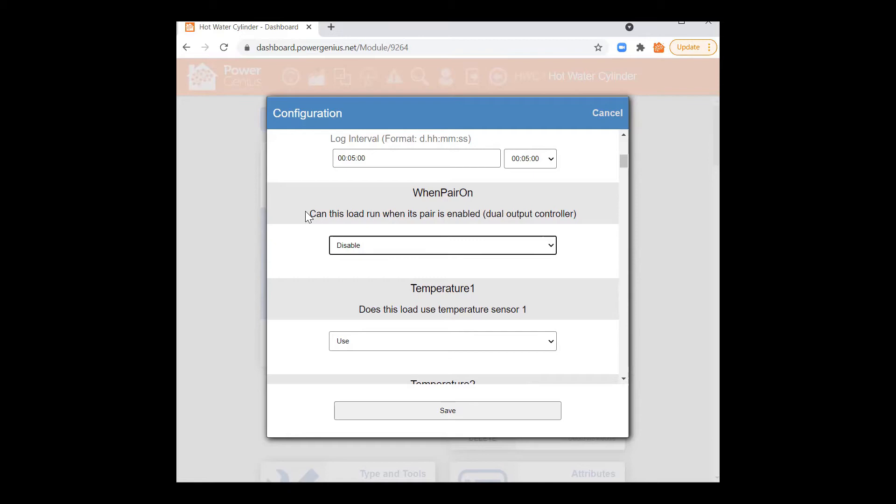
{"action": "left_click", "coordinate": [387, 250]}
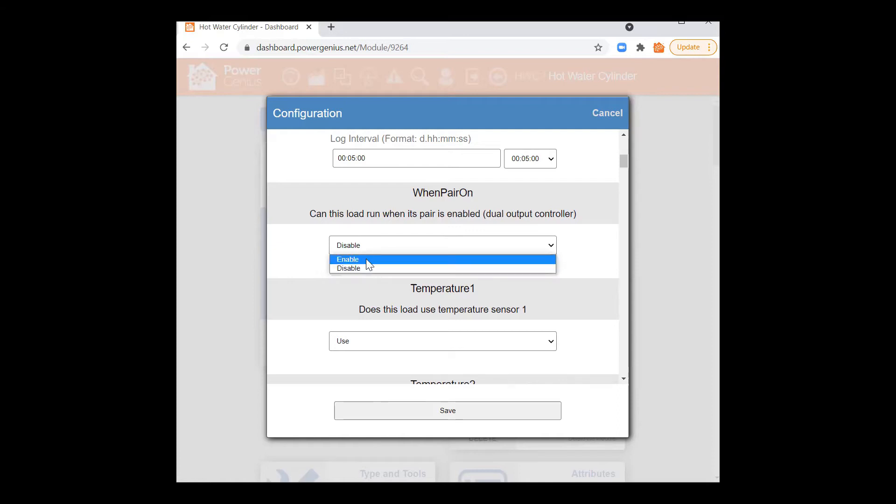
{"action": "left_click", "coordinate": [366, 258]}
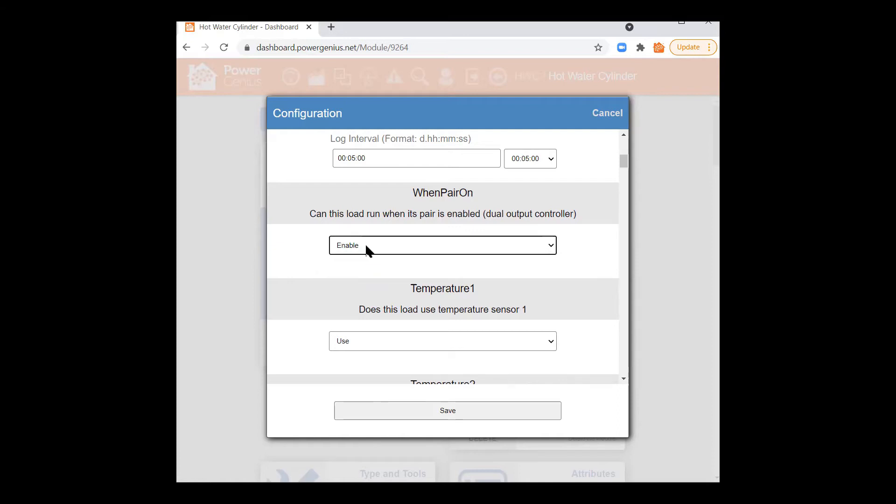
{"action": "left_click", "coordinate": [512, 252]}
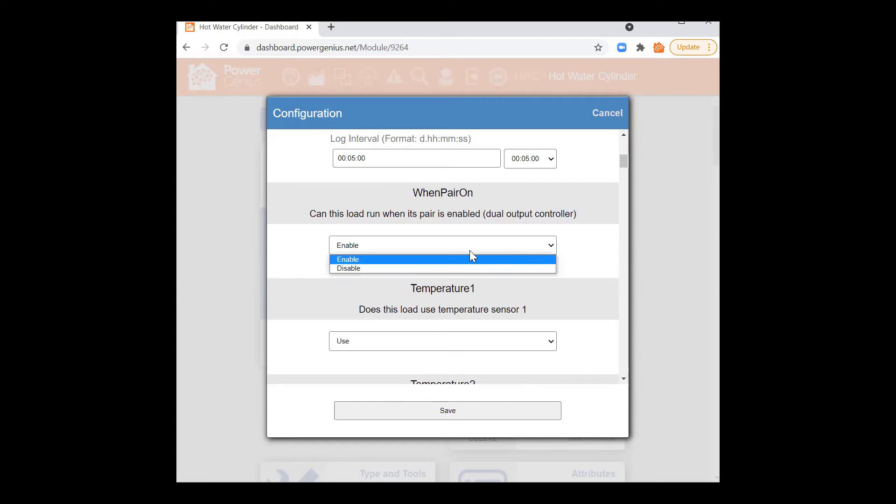
{"action": "left_click", "coordinate": [345, 269]}
{"action": "left_click", "coordinate": [517, 271]}
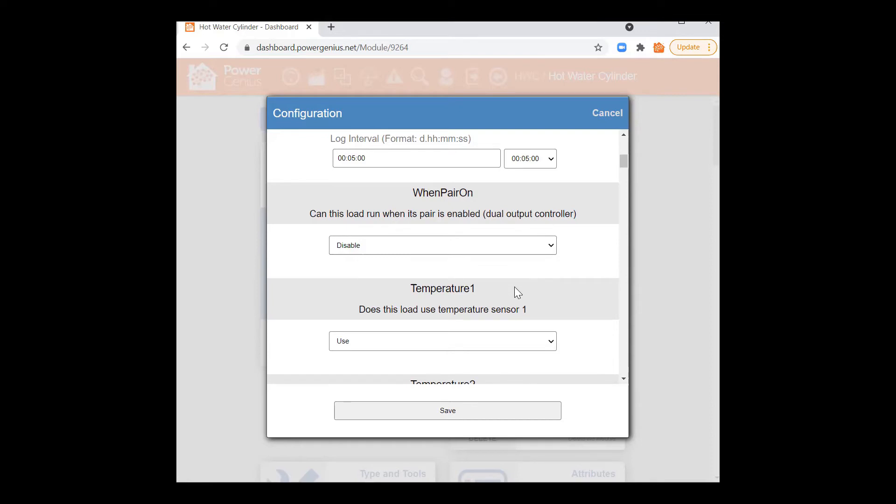
{"action": "scroll", "coordinate": [514, 285], "scroll_direction": "down", "scroll_amount": 2}
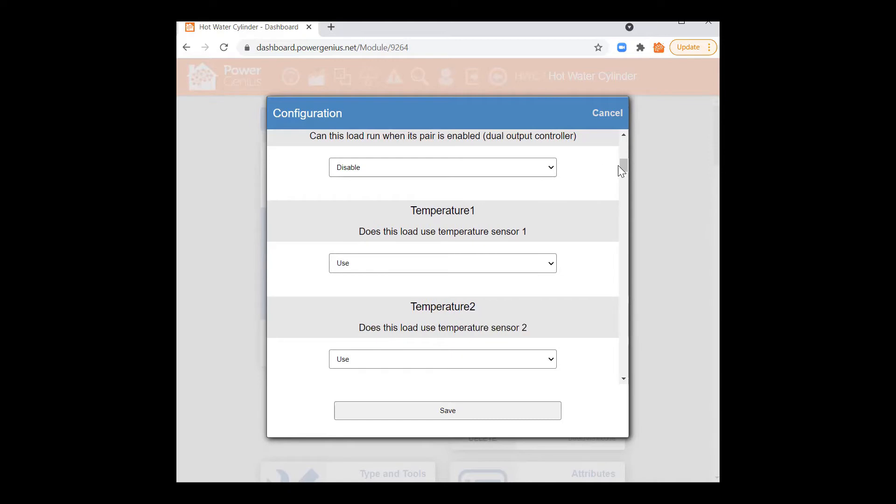
{"action": "left_click_drag", "start_coordinate": [624, 165], "coordinate": [624, 168]}
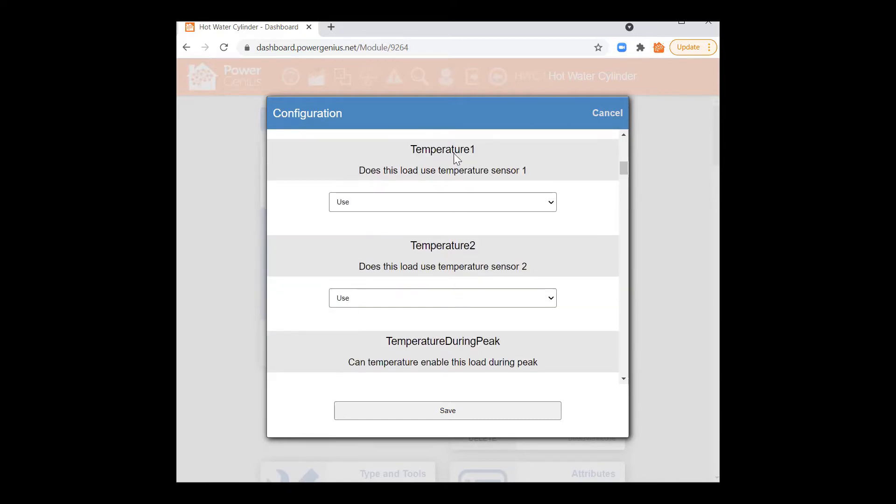
{"action": "left_click", "coordinate": [434, 203]}
{"action": "left_click", "coordinate": [364, 227]}
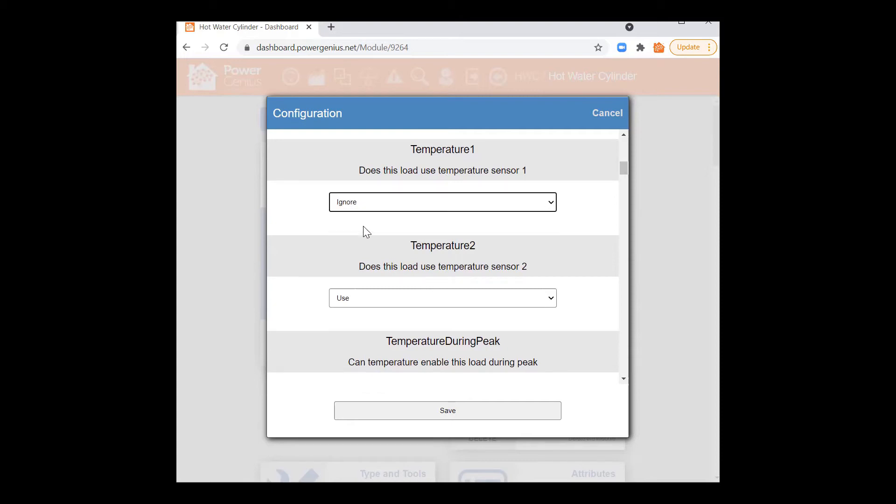
{"action": "left_click", "coordinate": [402, 203]}
{"action": "left_click", "coordinate": [396, 216]}
{"action": "left_click_drag", "start_coordinate": [623, 168], "coordinate": [623, 178]}
Step: Try TemperatureDuringPeak at Off Peak Only, then restore it to Peak and Off Peak
{"action": "scroll", "coordinate": [569, 199], "scroll_direction": "down", "scroll_amount": 2}
{"action": "scroll", "coordinate": [570, 200], "scroll_direction": "up", "scroll_amount": 2}
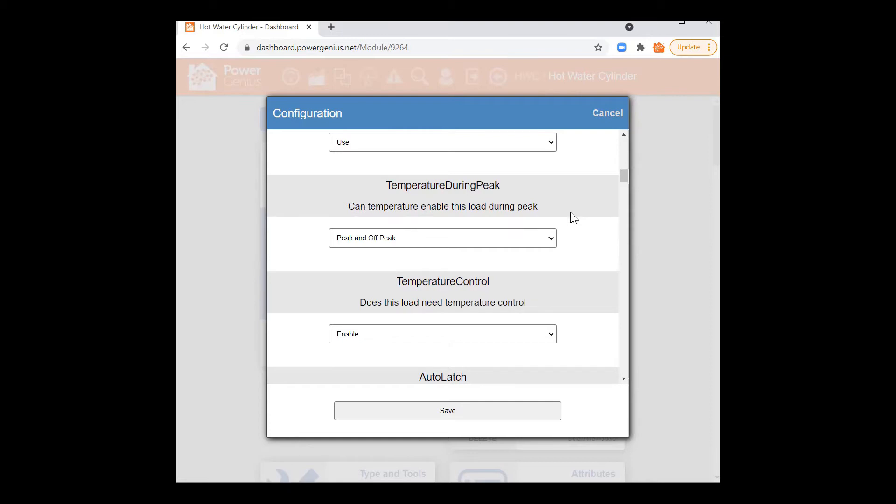
{"action": "left_click", "coordinate": [551, 238]}
{"action": "left_click", "coordinate": [361, 260]}
{"action": "left_click", "coordinate": [403, 246]}
{"action": "left_click", "coordinate": [373, 251]}
{"action": "left_click", "coordinate": [564, 283]}
Step: Switch the TemperatureControl setting from Enable to Disable
{"action": "scroll", "coordinate": [565, 283], "scroll_direction": "down", "scroll_amount": 2}
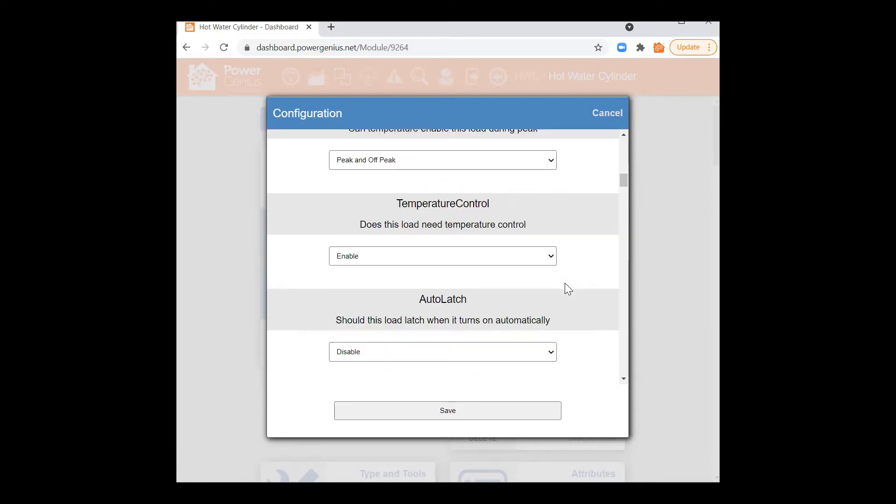
{"action": "left_click_drag", "start_coordinate": [403, 203], "coordinate": [486, 211]}
{"action": "left_click", "coordinate": [487, 216]}
{"action": "left_click", "coordinate": [551, 256]}
{"action": "left_click", "coordinate": [550, 255]}
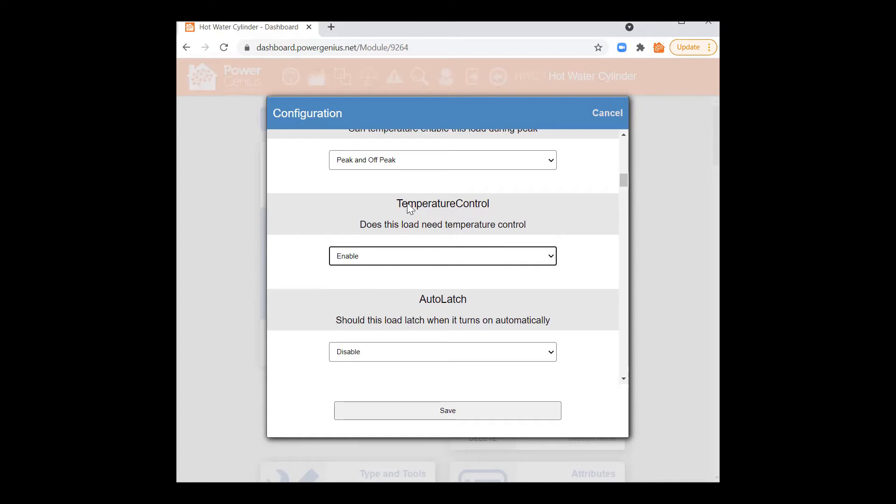
{"action": "left_click_drag", "start_coordinate": [395, 203], "coordinate": [525, 227]}
{"action": "left_click", "coordinate": [524, 226]}
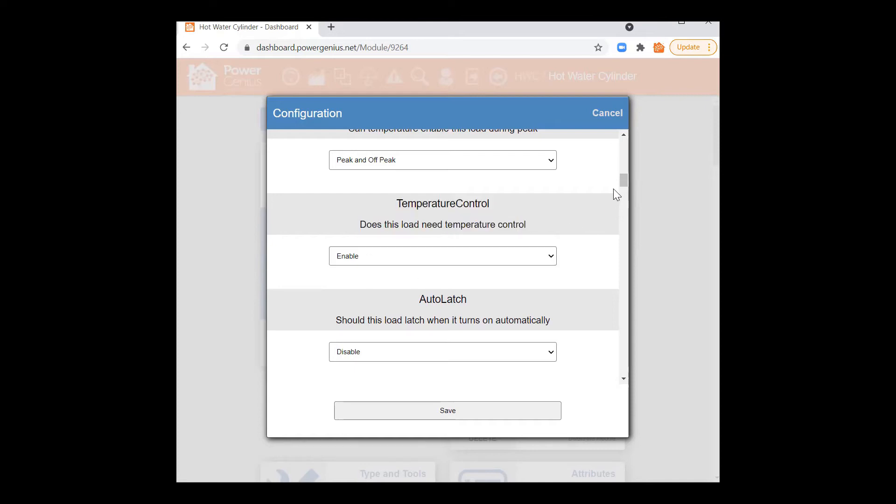
{"action": "left_click_drag", "start_coordinate": [622, 182], "coordinate": [622, 169]}
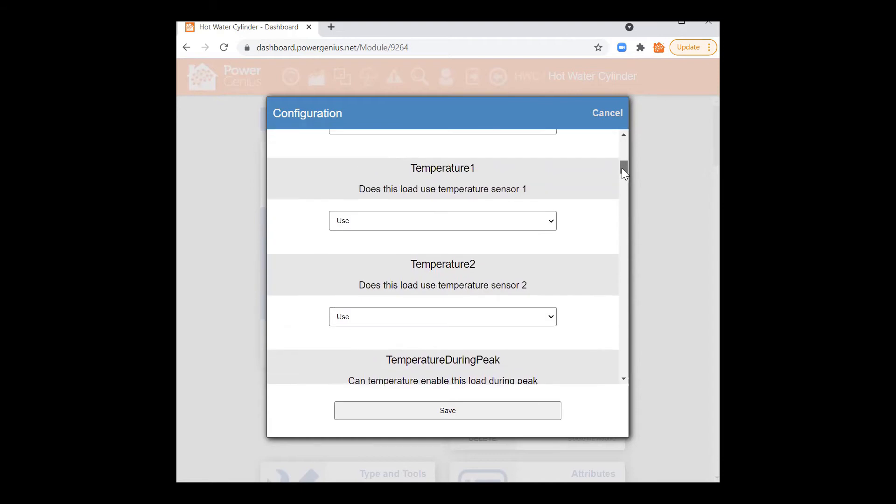
{"action": "left_click_drag", "start_coordinate": [626, 169], "coordinate": [627, 182]}
{"action": "left_click", "coordinate": [344, 257]}
{"action": "left_click", "coordinate": [344, 272]}
{"action": "scroll", "coordinate": [537, 210], "scroll_direction": "up", "scroll_amount": 6}
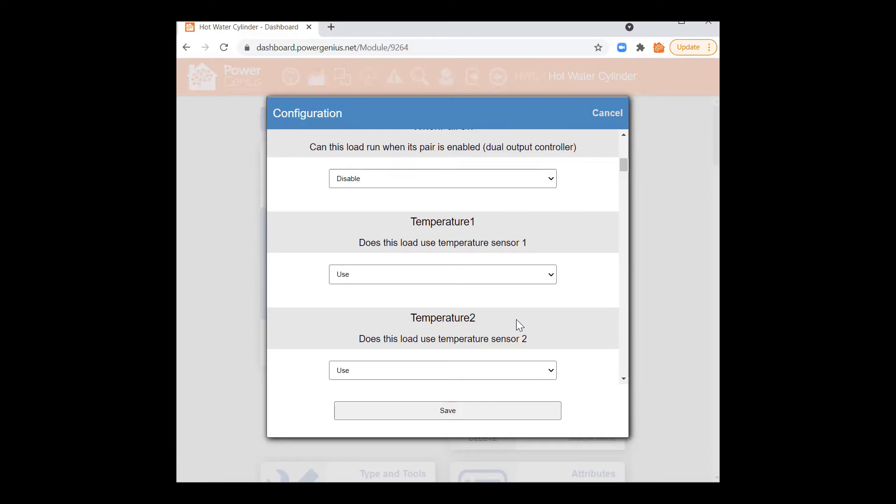
Step: Set TemperatureControl to Enable in the Configuration dialog
{"action": "scroll", "coordinate": [516, 320], "scroll_direction": "down", "scroll_amount": 5}
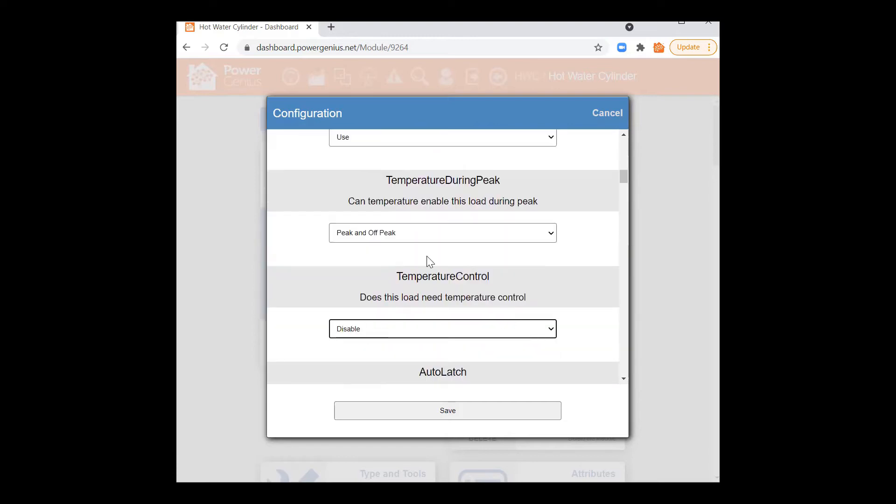
{"action": "left_click", "coordinate": [362, 331]}
{"action": "left_click", "coordinate": [354, 342]}
{"action": "scroll", "coordinate": [572, 358], "scroll_direction": "down", "scroll_amount": 3}
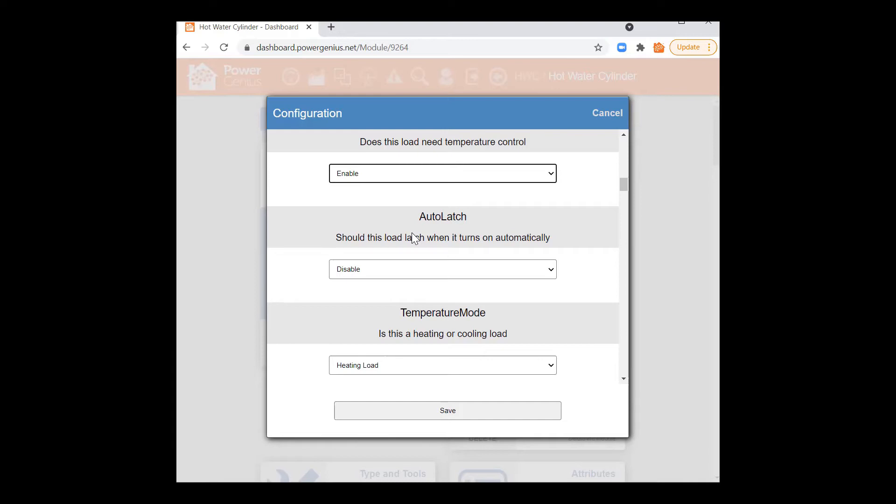
Step: Review the AutoLatch setting and leave it at Disable
{"action": "left_click", "coordinate": [550, 267]}
{"action": "left_click", "coordinate": [551, 268]}
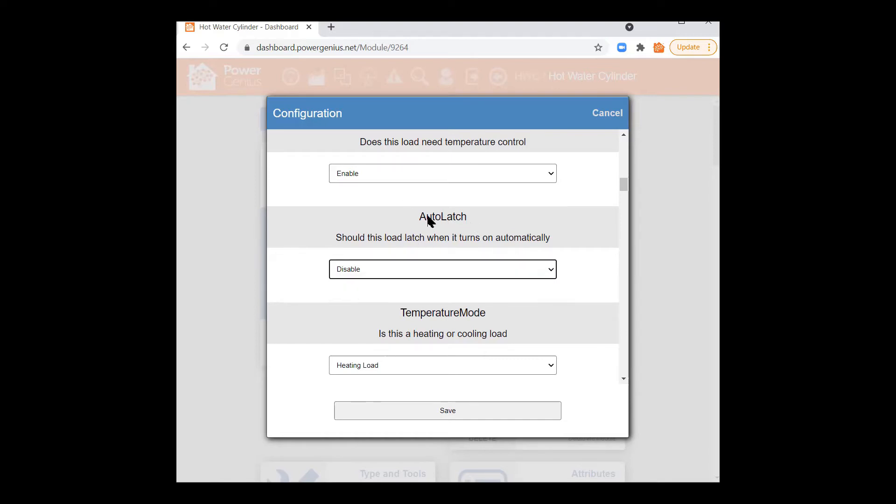
{"action": "left_click_drag", "start_coordinate": [420, 218], "coordinate": [566, 237]}
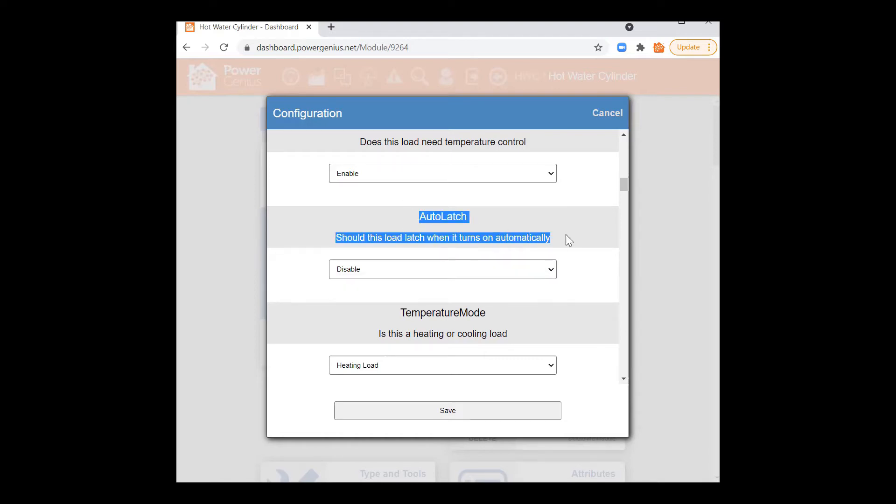
{"action": "left_click", "coordinate": [494, 224]}
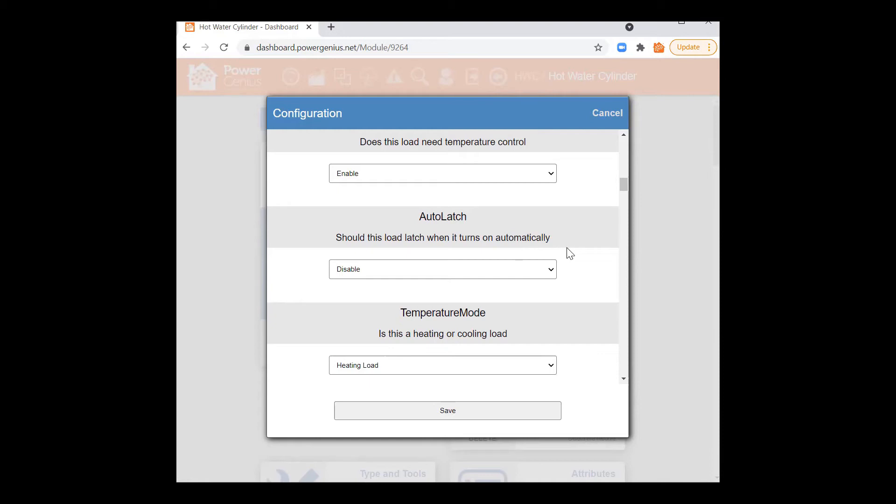
{"action": "scroll", "coordinate": [570, 252], "scroll_direction": "down", "scroll_amount": 2}
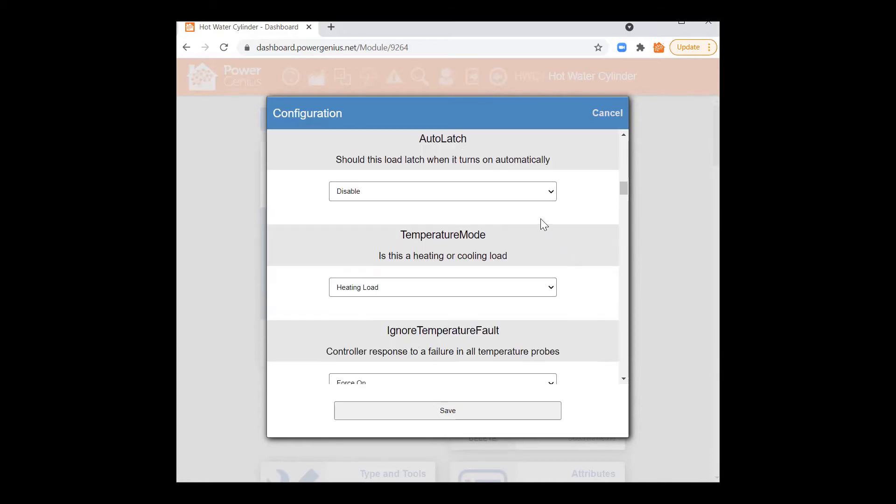
{"action": "left_click_drag", "start_coordinate": [418, 140], "coordinate": [548, 158]}
{"action": "left_click", "coordinate": [553, 160]}
{"action": "scroll", "coordinate": [571, 212], "scroll_direction": "down", "scroll_amount": 1}
{"action": "scroll", "coordinate": [571, 212], "scroll_direction": "down", "scroll_amount": 1}
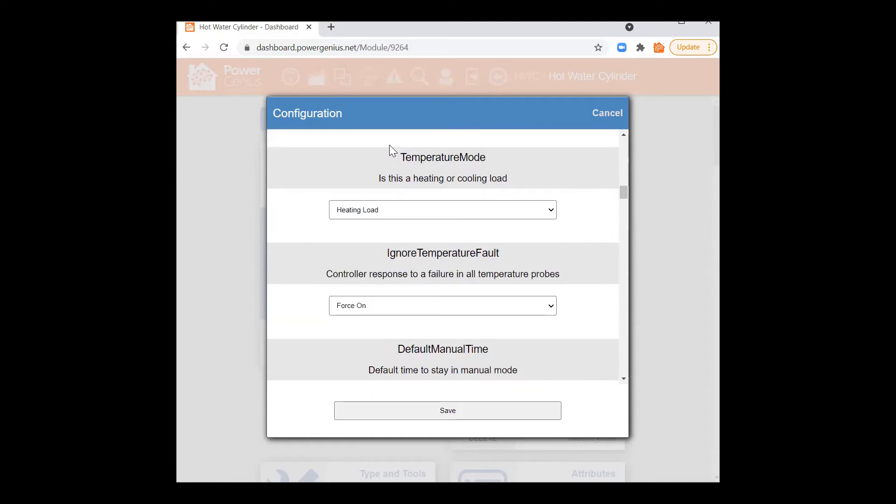
{"action": "left_click", "coordinate": [386, 215]}
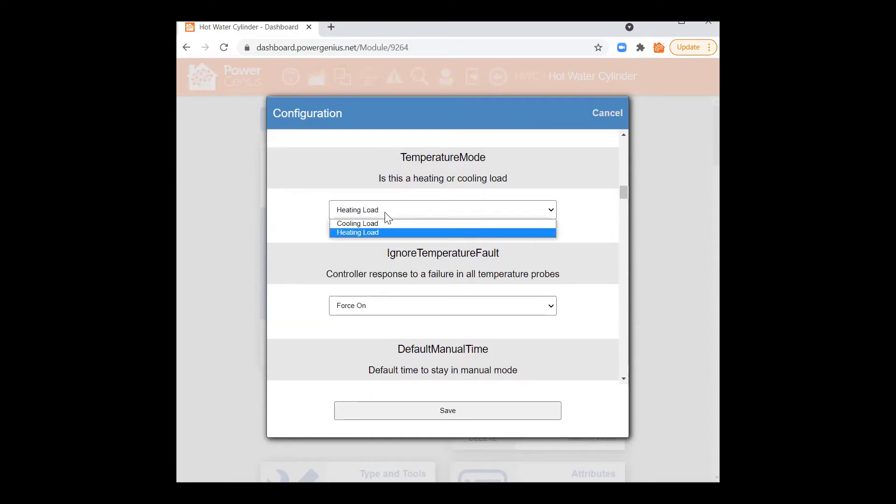
{"action": "left_click", "coordinate": [375, 232]}
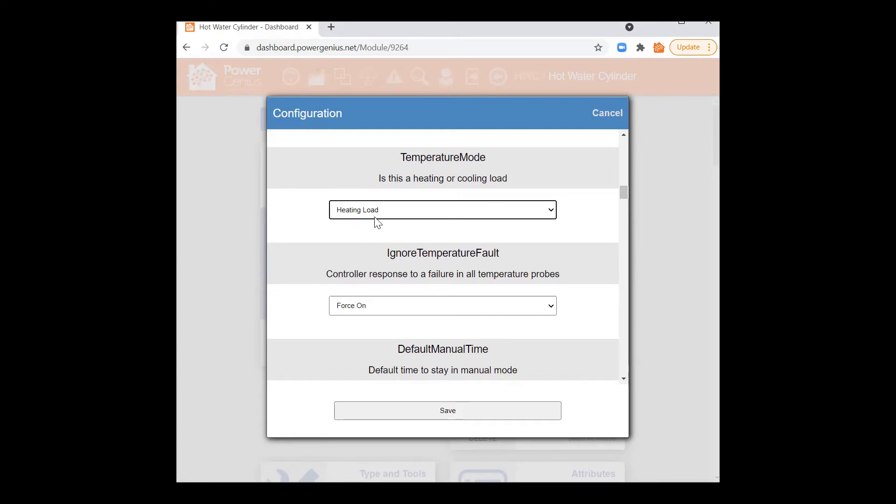
{"action": "scroll", "coordinate": [565, 262], "scroll_direction": "down", "scroll_amount": 2}
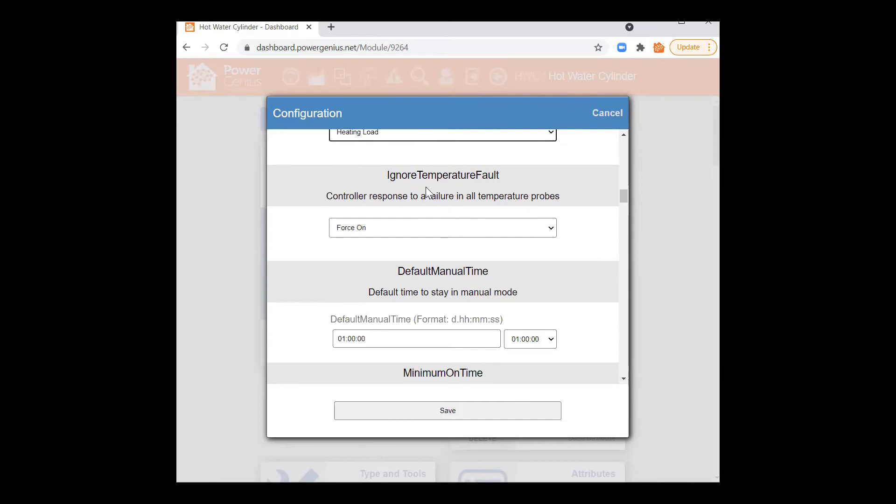
{"action": "left_click_drag", "start_coordinate": [389, 177], "coordinate": [504, 184]}
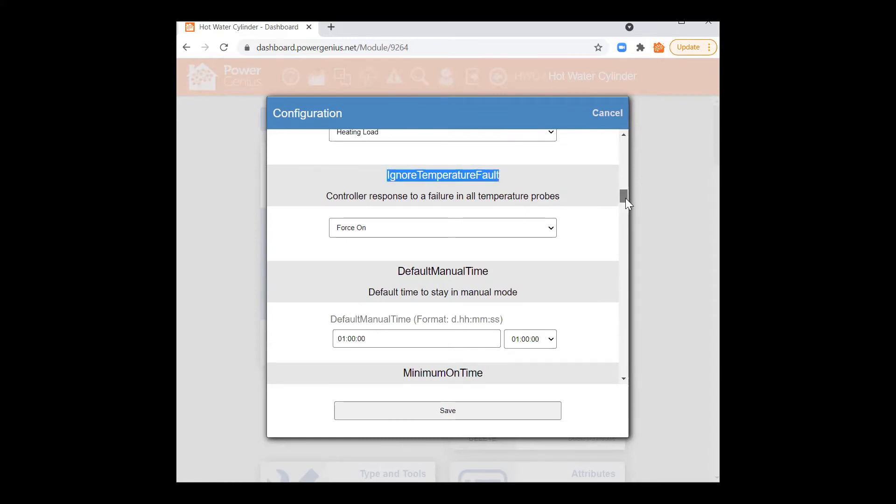
{"action": "left_click_drag", "start_coordinate": [626, 200], "coordinate": [626, 202]}
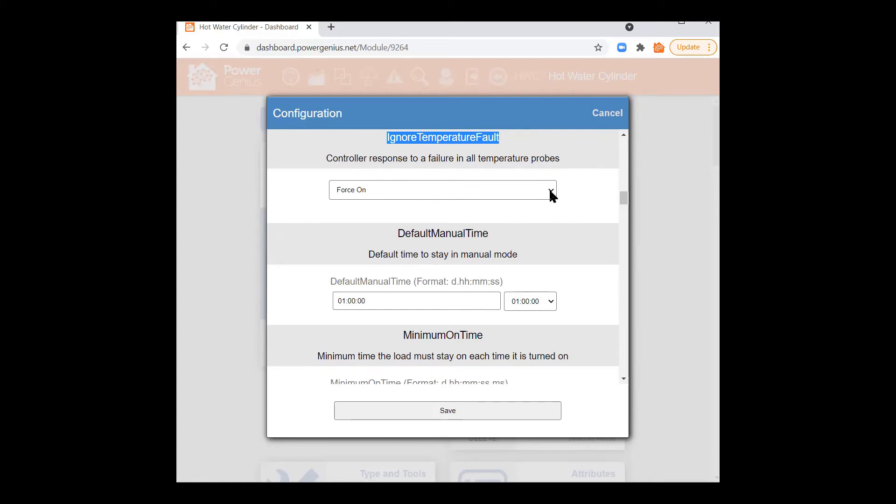
{"action": "left_click", "coordinate": [395, 149]}
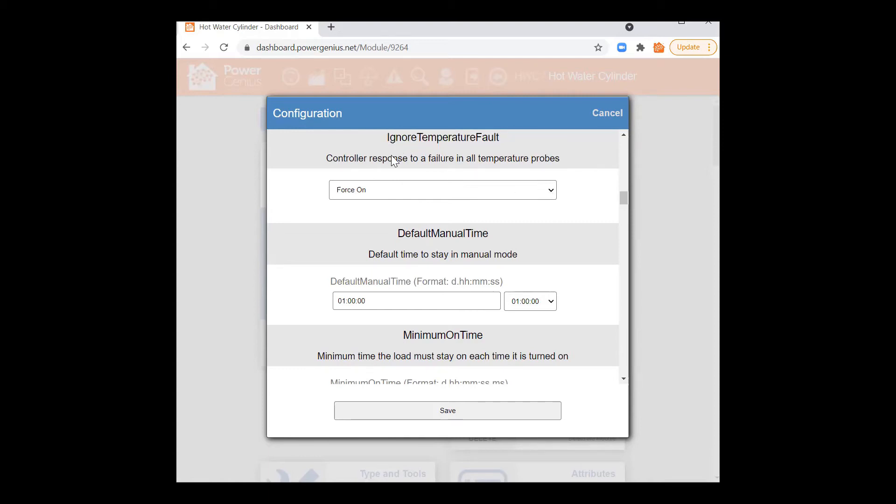
{"action": "left_click", "coordinate": [392, 190]}
{"action": "left_click", "coordinate": [392, 190]}
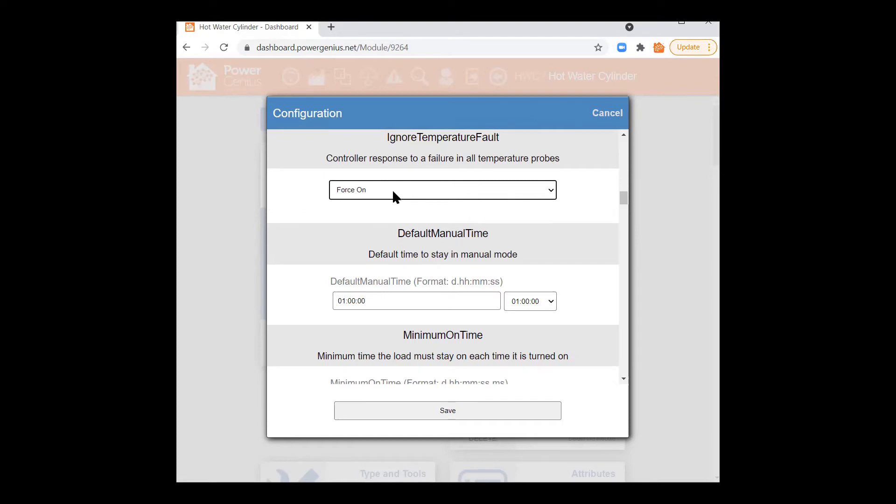
{"action": "left_click", "coordinate": [392, 190]}
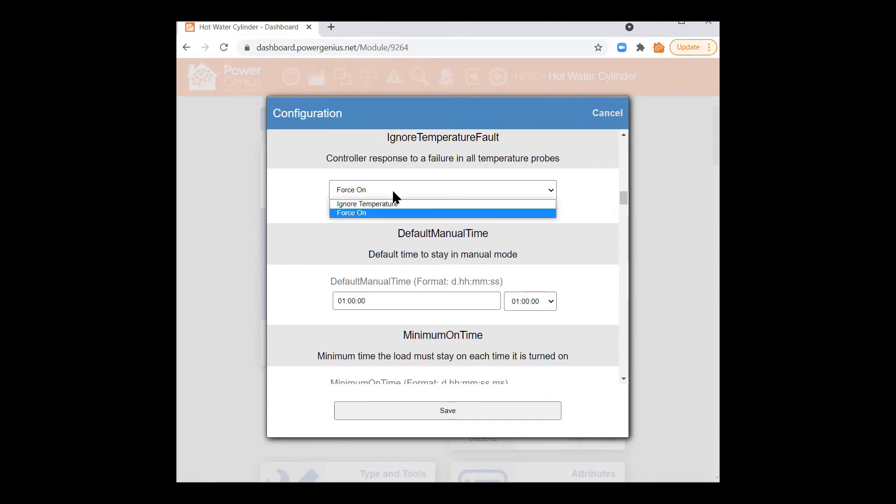
{"action": "left_click", "coordinate": [392, 190]}
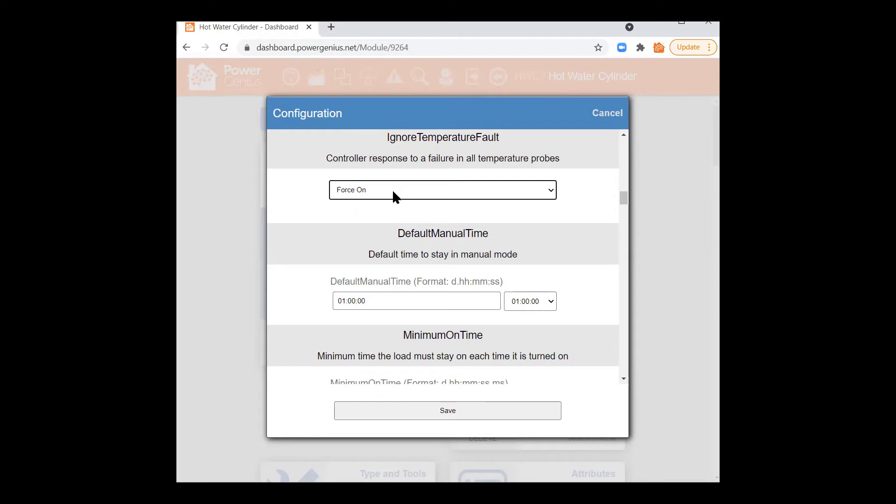
{"action": "left_click", "coordinate": [392, 190]}
{"action": "left_click", "coordinate": [383, 203]}
{"action": "left_click", "coordinate": [386, 192]}
{"action": "left_click", "coordinate": [376, 212]}
{"action": "left_click", "coordinate": [589, 212]}
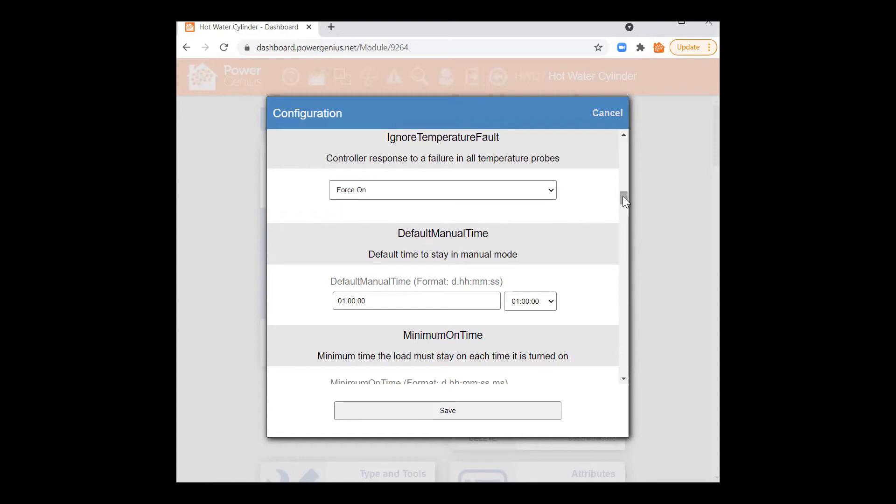
{"action": "left_click_drag", "start_coordinate": [625, 199], "coordinate": [626, 204]}
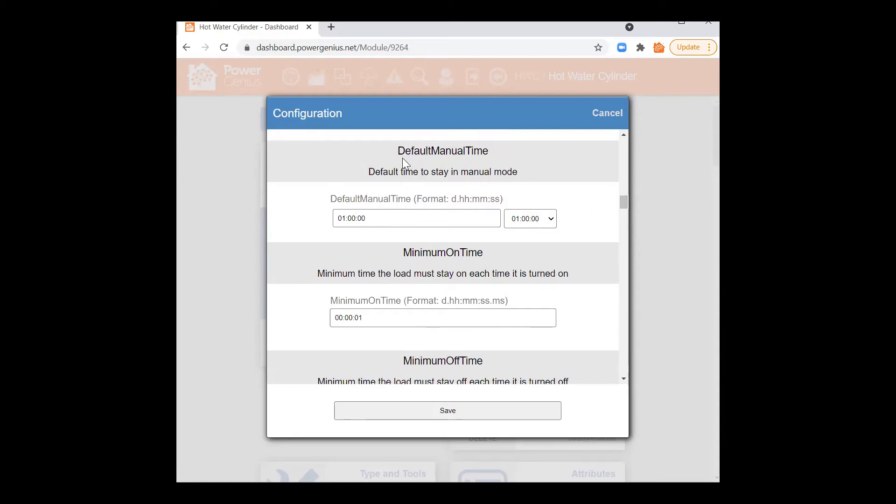
{"action": "left_click_drag", "start_coordinate": [399, 154], "coordinate": [476, 156]}
{"action": "left_click", "coordinate": [481, 155]}
{"action": "left_click_drag", "start_coordinate": [345, 218], "coordinate": [337, 218]}
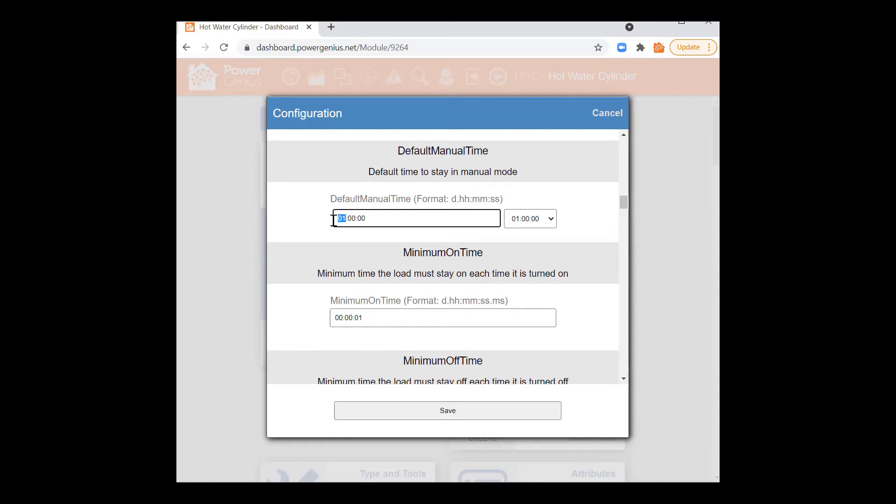
{"action": "left_click", "coordinate": [337, 218]}
{"action": "left_click_drag", "start_coordinate": [346, 218], "coordinate": [338, 219]}
{"action": "left_click", "coordinate": [341, 220]}
{"action": "left_click", "coordinate": [371, 257]}
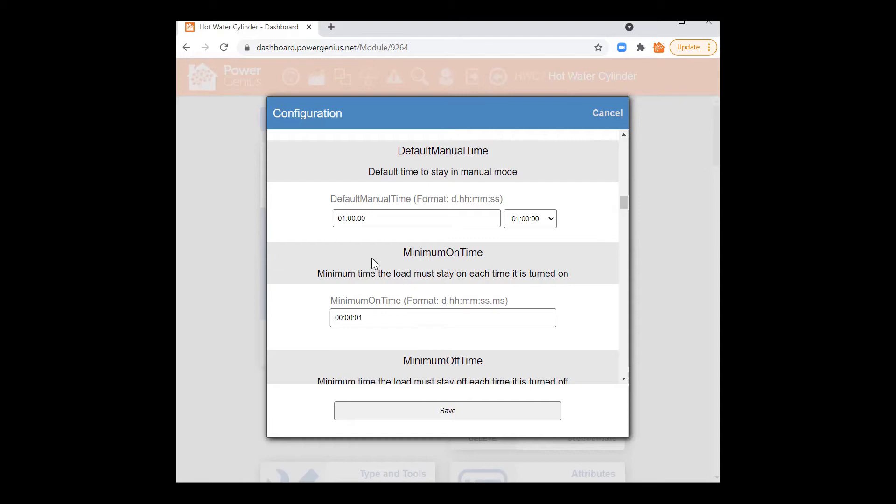
{"action": "scroll", "coordinate": [371, 258], "scroll_direction": "down", "scroll_amount": 2}
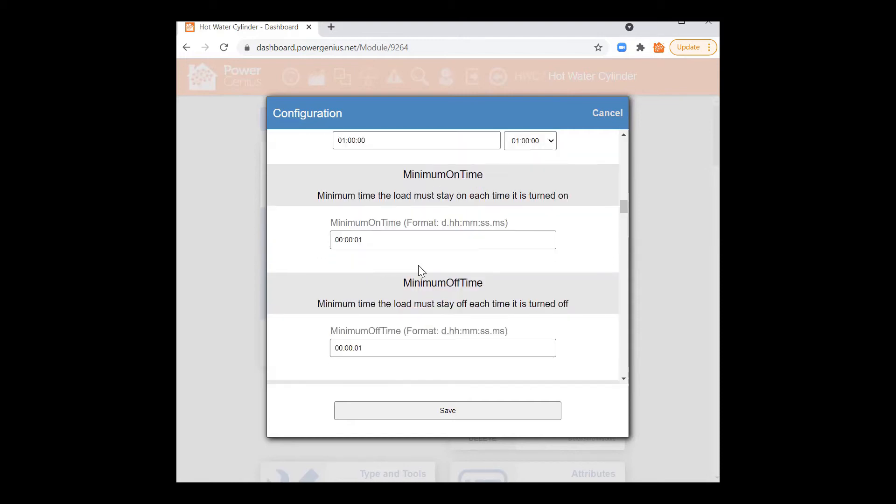
{"action": "left_click_drag", "start_coordinate": [364, 239], "coordinate": [355, 241]}
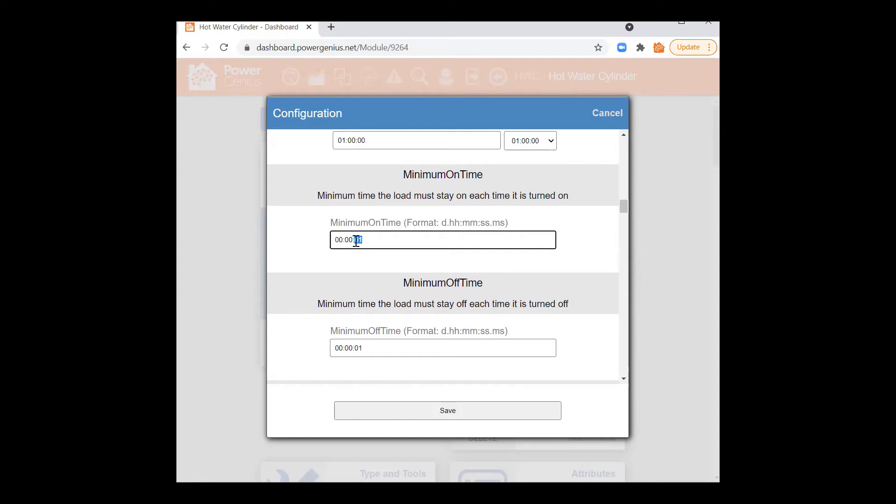
{"action": "left_click_drag", "start_coordinate": [407, 285], "coordinate": [499, 285]}
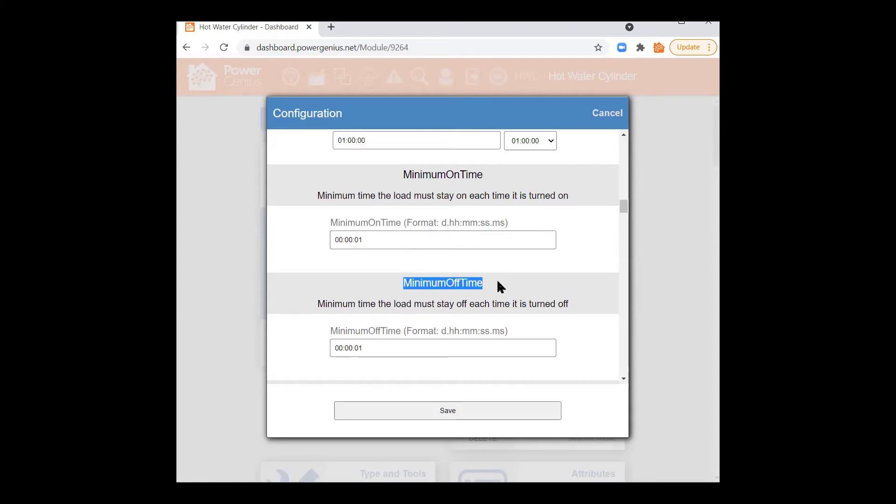
{"action": "left_click", "coordinate": [429, 310]}
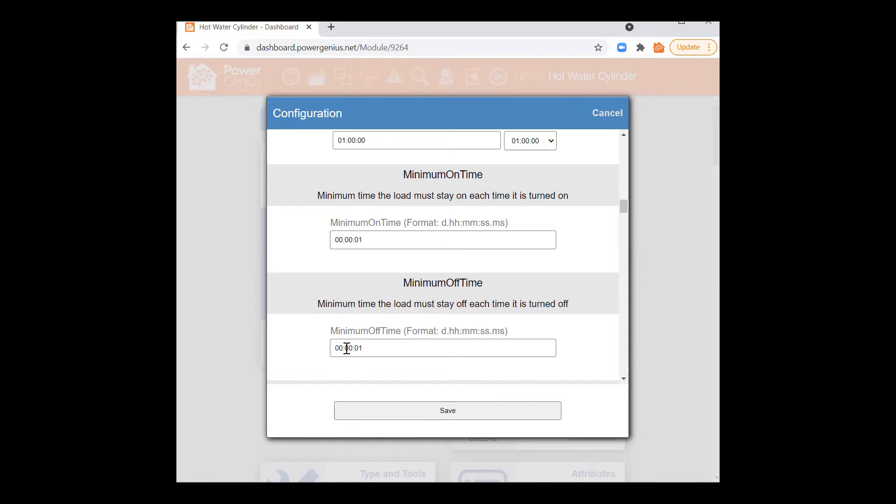
{"action": "left_click_drag", "start_coordinate": [347, 349], "coordinate": [347, 348]}
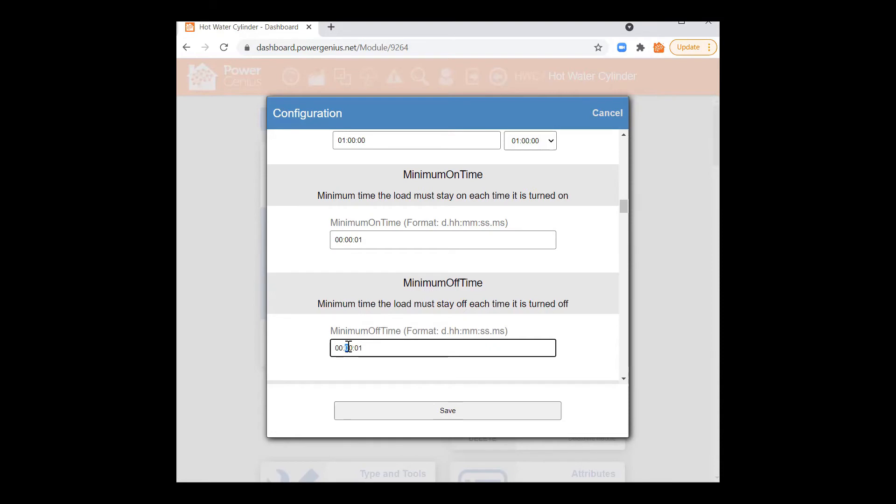
{"action": "left_click", "coordinate": [537, 306]}
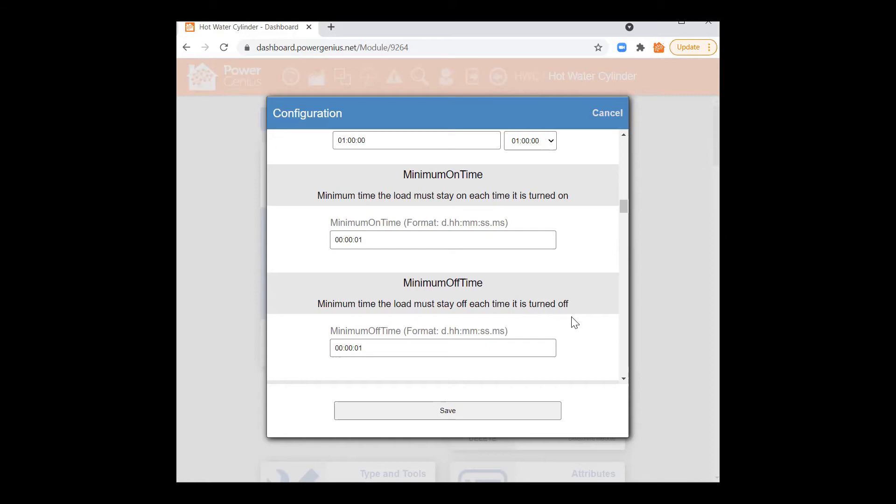
{"action": "scroll", "coordinate": [575, 321], "scroll_direction": "down", "scroll_amount": 2}
{"action": "scroll", "coordinate": [574, 316], "scroll_direction": "down", "scroll_amount": 3}
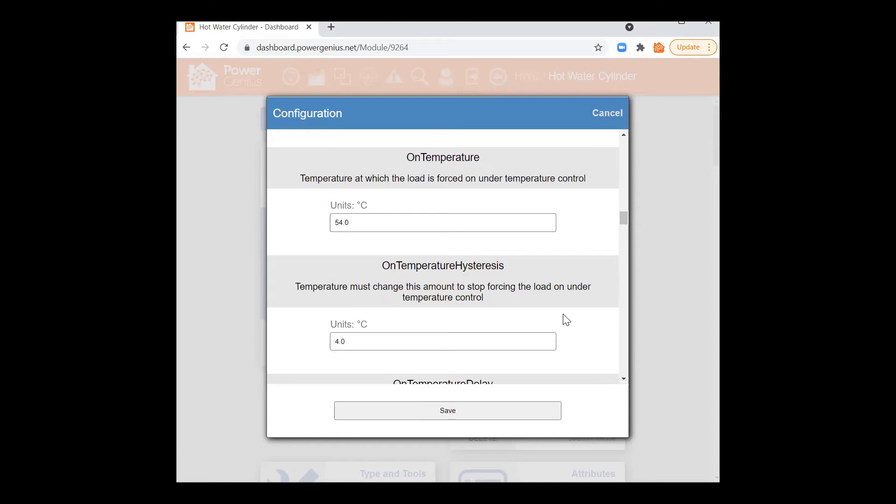
{"action": "left_click_drag", "start_coordinate": [410, 156], "coordinate": [487, 158]}
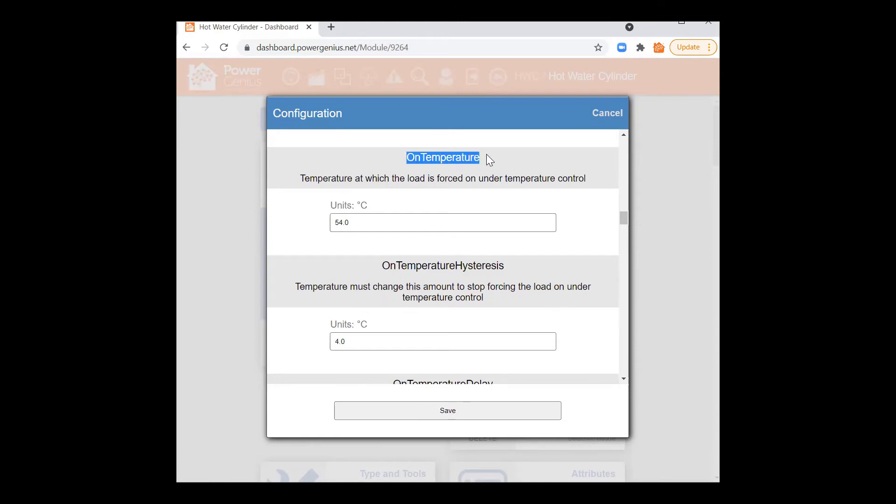
{"action": "double_click", "coordinate": [391, 180]}
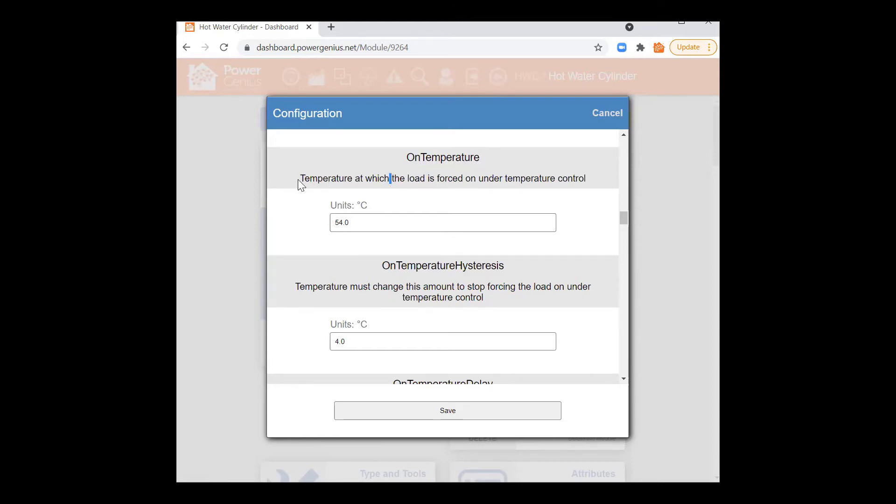
{"action": "left_click", "coordinate": [582, 178]}
{"action": "left_click_drag", "start_coordinate": [358, 226], "coordinate": [332, 223]}
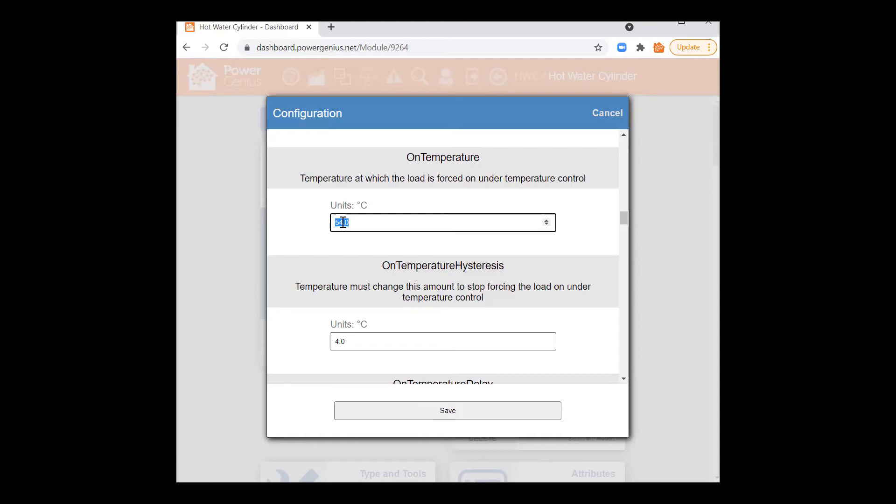
{"action": "left_click", "coordinate": [343, 222]}
{"action": "mouse_move", "coordinate": [302, 179]}
{"action": "left_mouse_down"}
{"action": "mouse_move", "coordinate": [459, 174]}
{"action": "mouse_move", "coordinate": [311, 174]}
{"action": "left_mouse_up"}
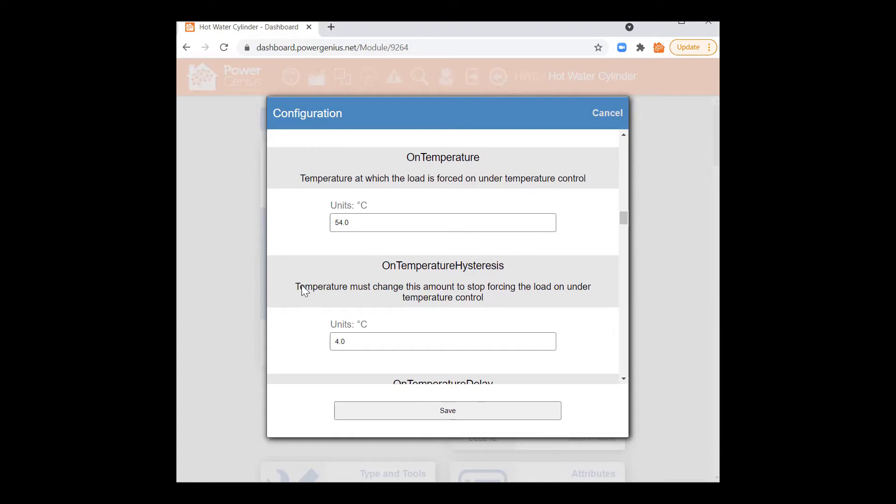
{"action": "left_click", "coordinate": [336, 222]}
{"action": "left_click_drag", "start_coordinate": [336, 223], "coordinate": [350, 222]}
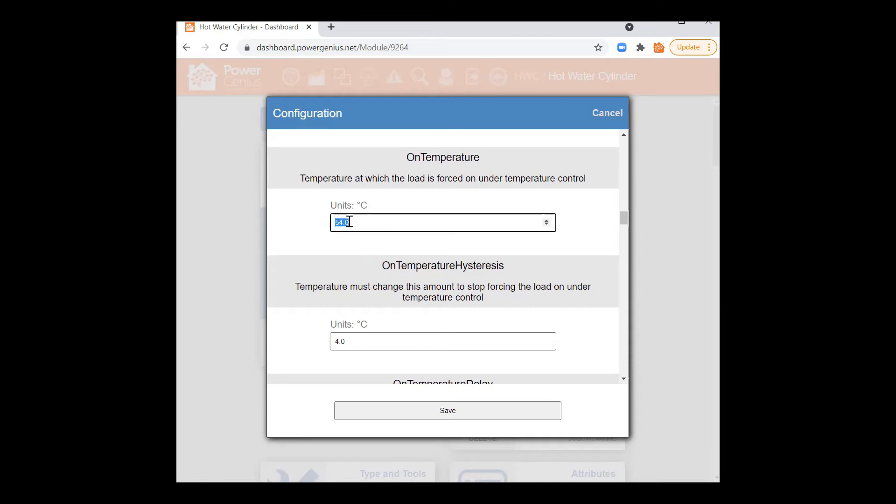
{"action": "left_click_drag", "start_coordinate": [344, 341], "coordinate": [336, 341]}
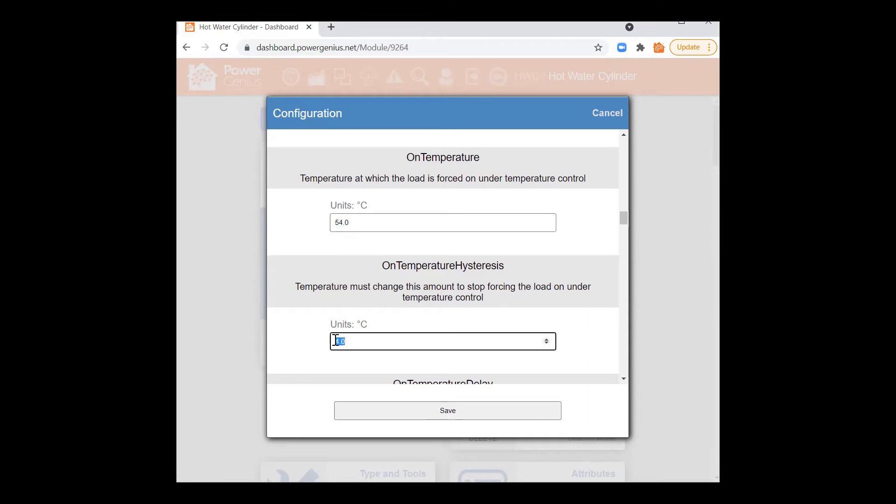
{"action": "left_click", "coordinate": [337, 342]}
{"action": "left_click", "coordinate": [358, 368]}
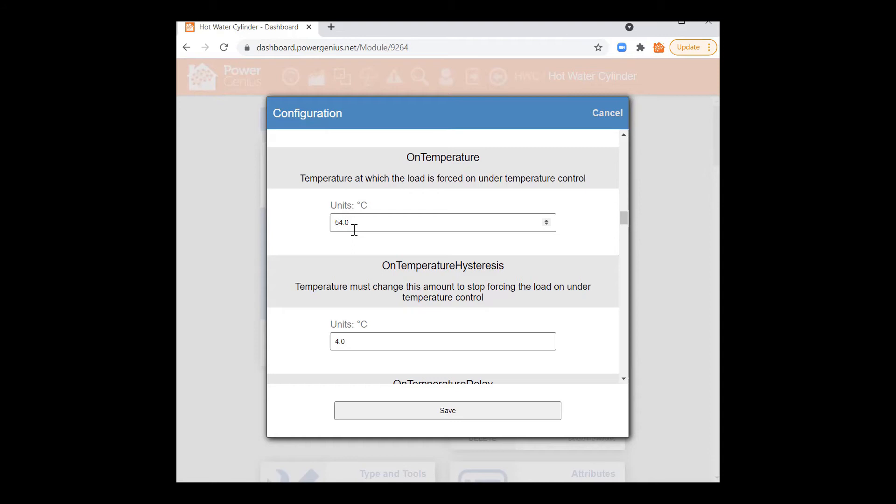
{"action": "mouse_move", "coordinate": [352, 342]}
{"action": "left_mouse_down"}
{"action": "mouse_move", "coordinate": [331, 341]}
{"action": "mouse_move", "coordinate": [345, 341]}
{"action": "left_mouse_up"}
{"action": "left_click", "coordinate": [340, 341]}
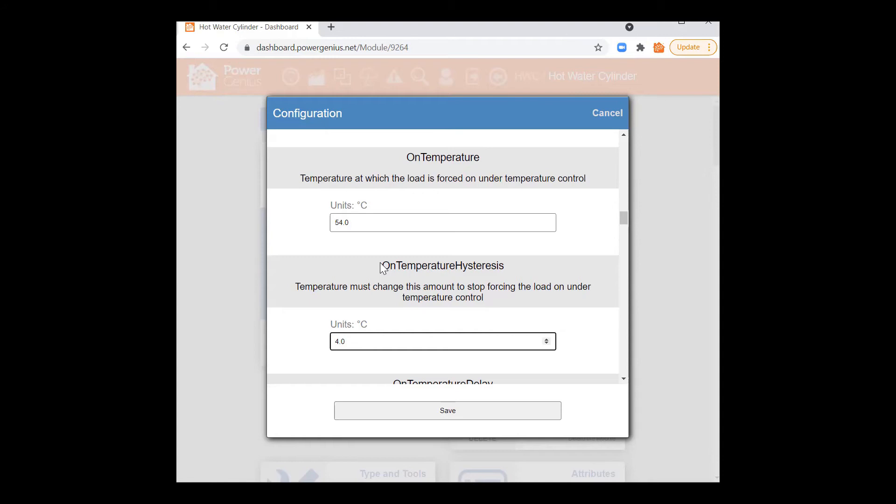
{"action": "left_click_drag", "start_coordinate": [352, 223], "coordinate": [334, 223]}
{"action": "left_click", "coordinate": [334, 222]}
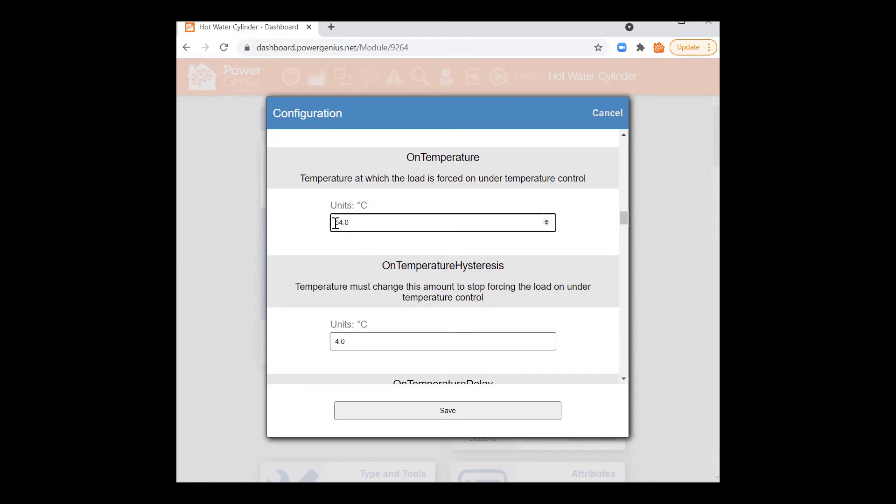
{"action": "double_click", "coordinate": [348, 223]}
{"action": "left_click", "coordinate": [349, 223]}
{"action": "left_click_drag", "start_coordinate": [625, 218], "coordinate": [625, 230]}
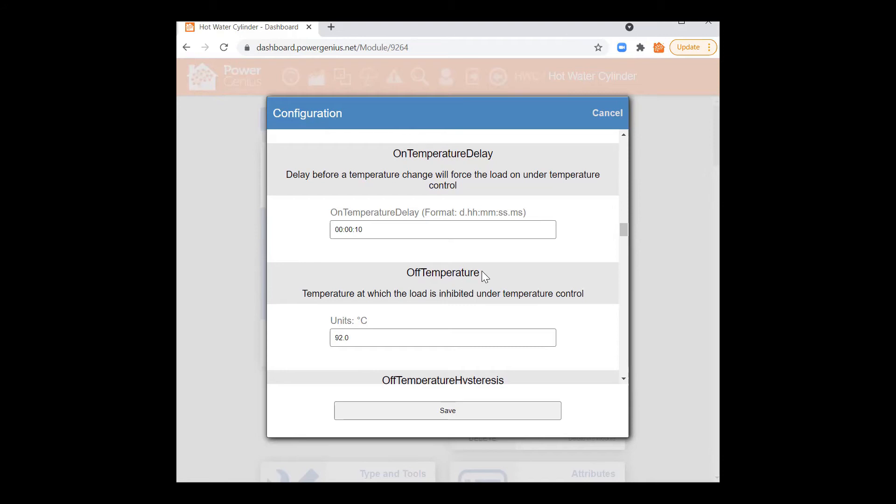
{"action": "left_click_drag", "start_coordinate": [393, 157], "coordinate": [509, 159]}
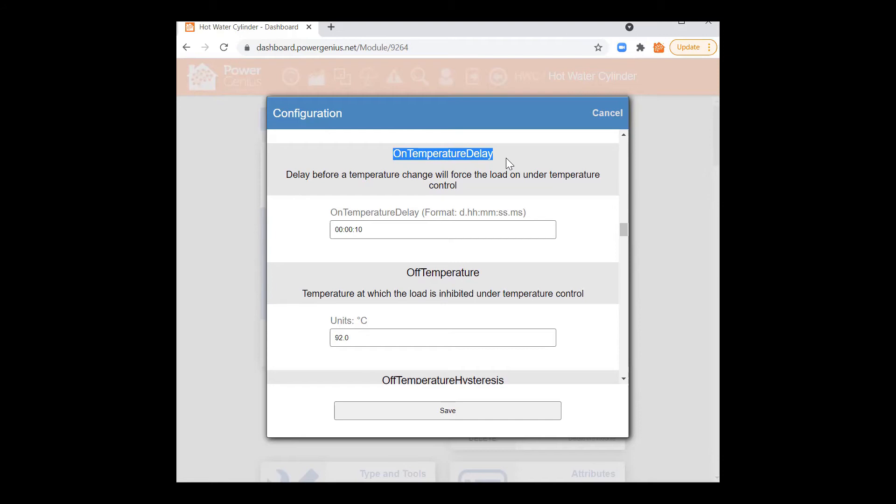
{"action": "left_click_drag", "start_coordinate": [363, 229], "coordinate": [354, 230]}
{"action": "left_click", "coordinate": [361, 229]}
{"action": "left_click", "coordinate": [369, 255]}
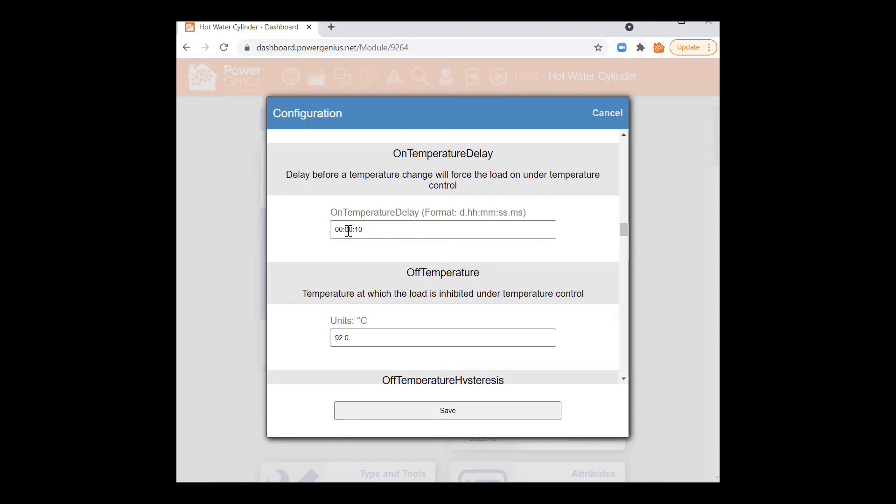
{"action": "left_click_drag", "start_coordinate": [354, 229], "coordinate": [363, 229]}
{"action": "left_click", "coordinate": [363, 229]}
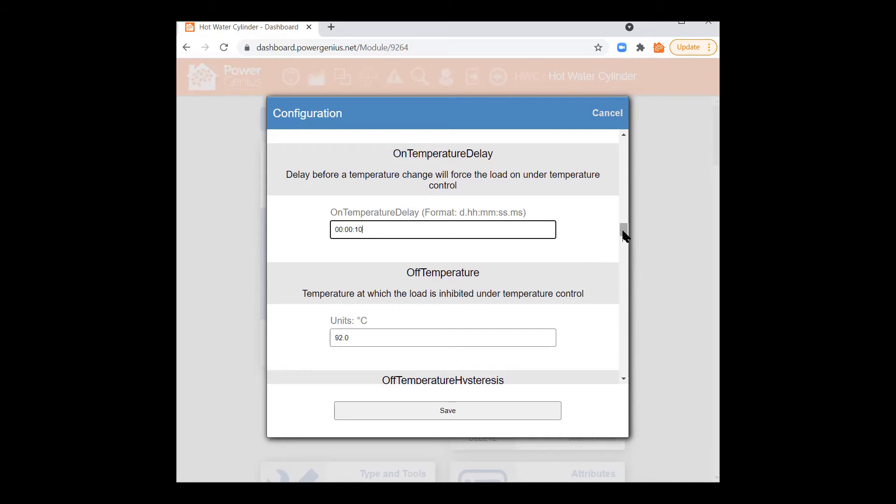
{"action": "left_click_drag", "start_coordinate": [623, 231], "coordinate": [625, 239]}
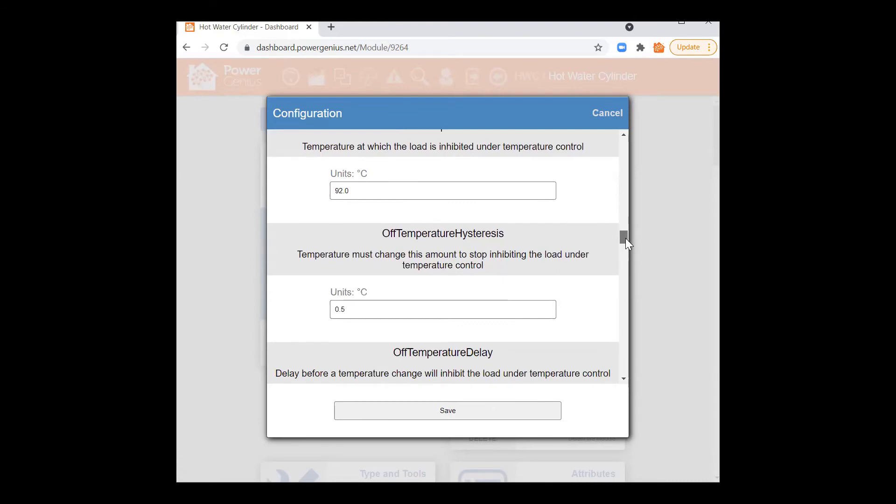
{"action": "scroll", "coordinate": [593, 241], "scroll_direction": "up", "scroll_amount": 2}
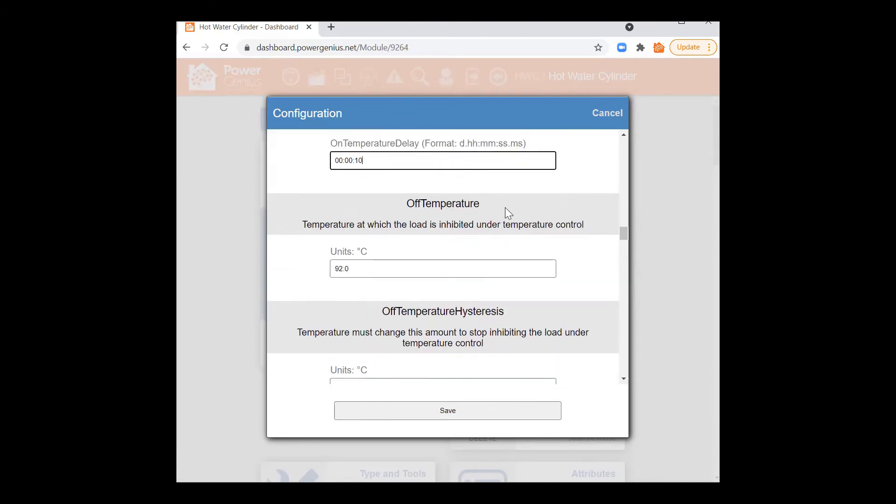
{"action": "double_click", "coordinate": [339, 270]}
{"action": "left_click", "coordinate": [337, 270]}
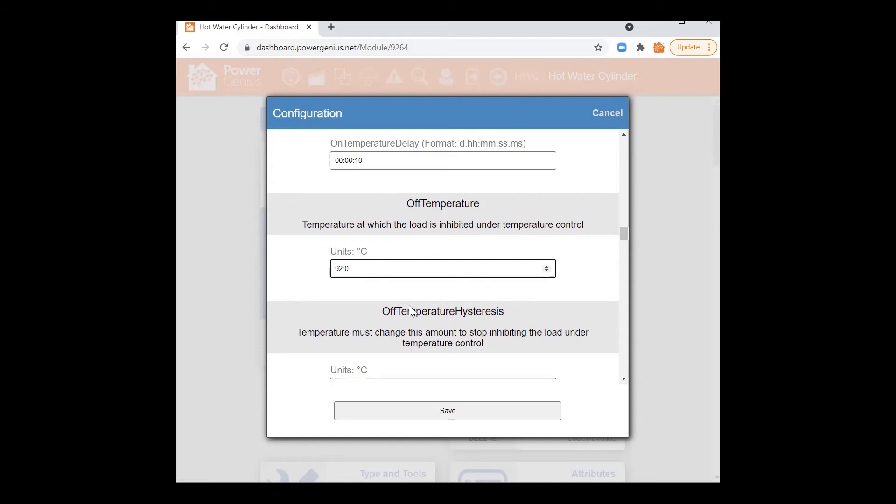
{"action": "left_click_drag", "start_coordinate": [351, 268], "coordinate": [331, 278]}
{"action": "left_click", "coordinate": [336, 270]}
{"action": "left_click", "coordinate": [357, 295]}
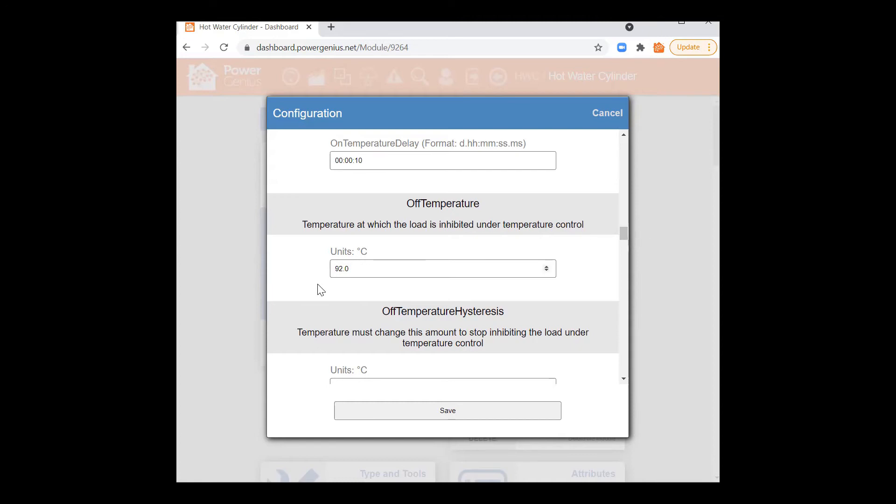
{"action": "left_click_drag", "start_coordinate": [624, 232], "coordinate": [627, 241]}
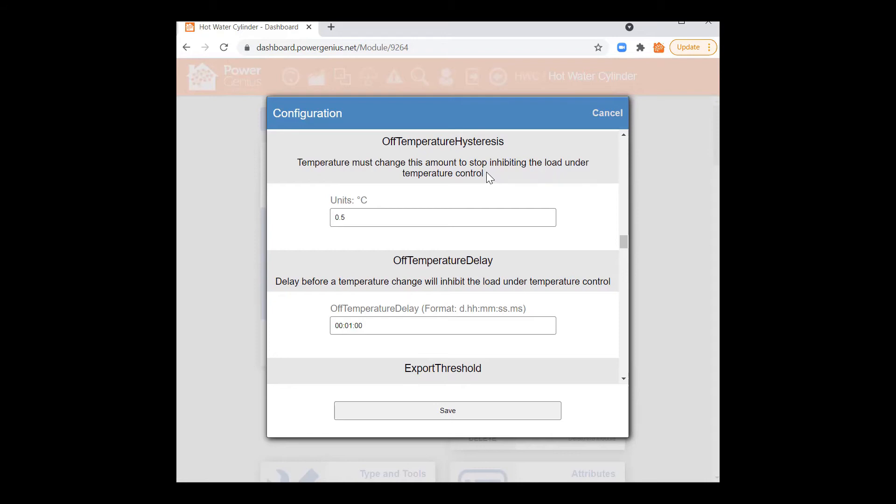
{"action": "scroll", "coordinate": [444, 185], "scroll_direction": "up", "scroll_amount": 2}
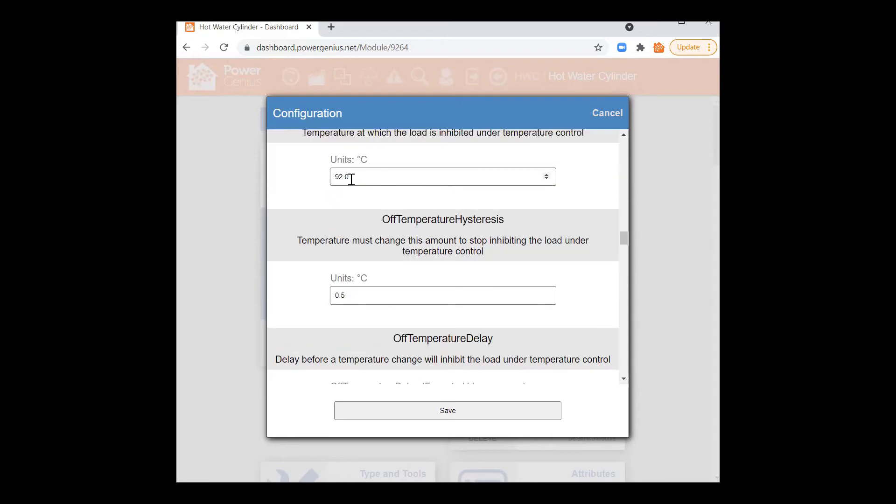
{"action": "left_click_drag", "start_coordinate": [351, 179], "coordinate": [335, 176]}
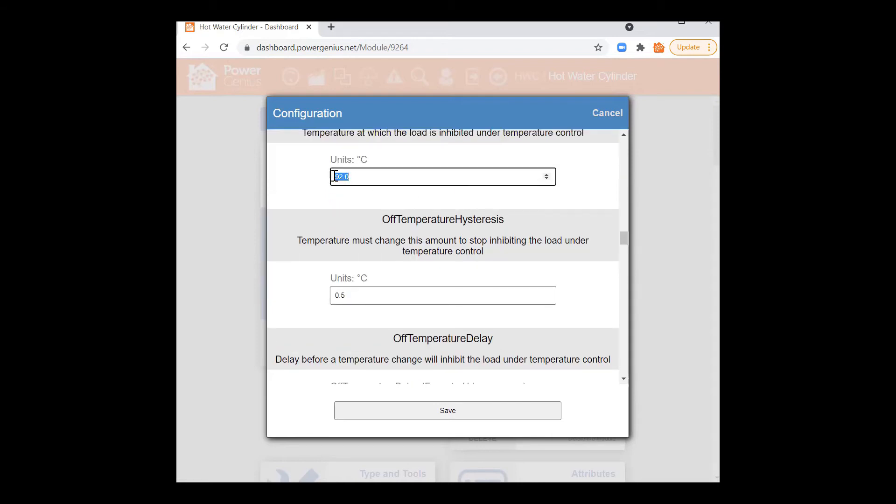
{"action": "left_click_drag", "start_coordinate": [350, 295], "coordinate": [332, 295]}
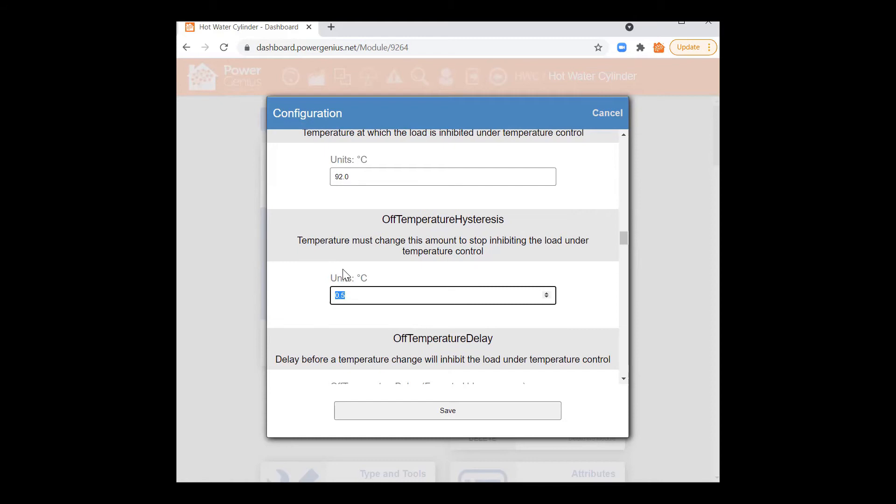
{"action": "left_click", "coordinate": [406, 264]}
{"action": "scroll", "coordinate": [413, 269], "scroll_direction": "down", "scroll_amount": 2}
{"action": "left_click", "coordinate": [345, 217]}
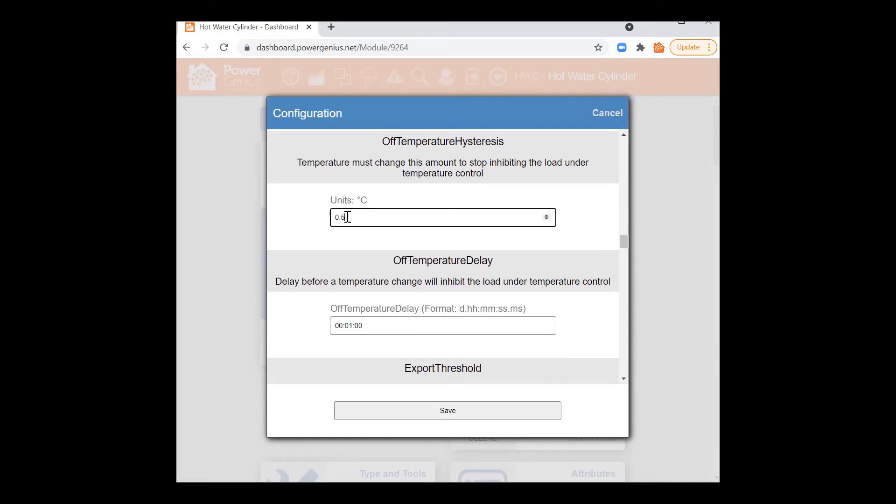
{"action": "left_click", "coordinate": [413, 262]}
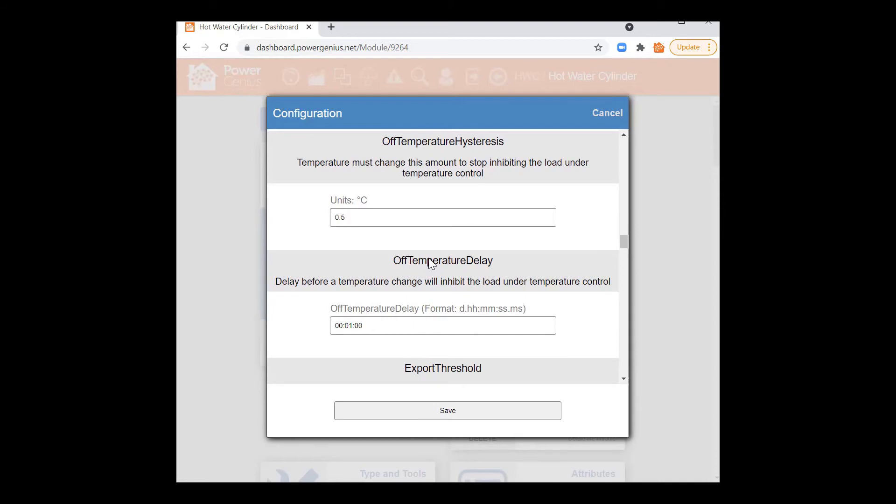
{"action": "left_click_drag", "start_coordinate": [396, 264], "coordinate": [489, 252]}
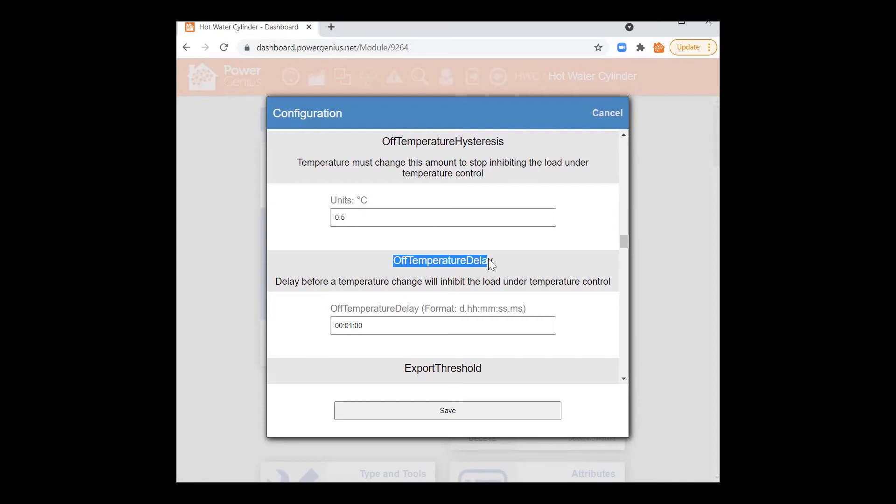
{"action": "left_click", "coordinate": [358, 296]}
{"action": "left_click_drag", "start_coordinate": [362, 328], "coordinate": [332, 321]}
{"action": "left_click", "coordinate": [356, 326]}
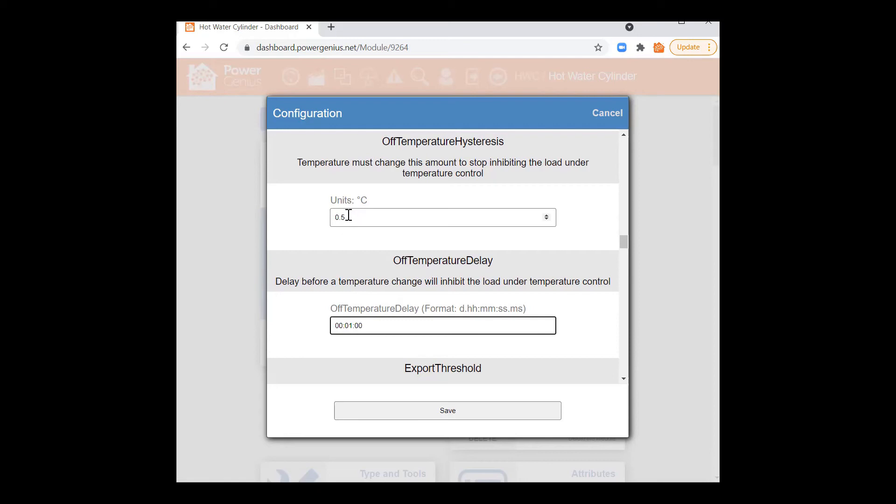
{"action": "left_click", "coordinate": [537, 256]}
{"action": "scroll", "coordinate": [586, 300], "scroll_direction": "down", "scroll_amount": 5}
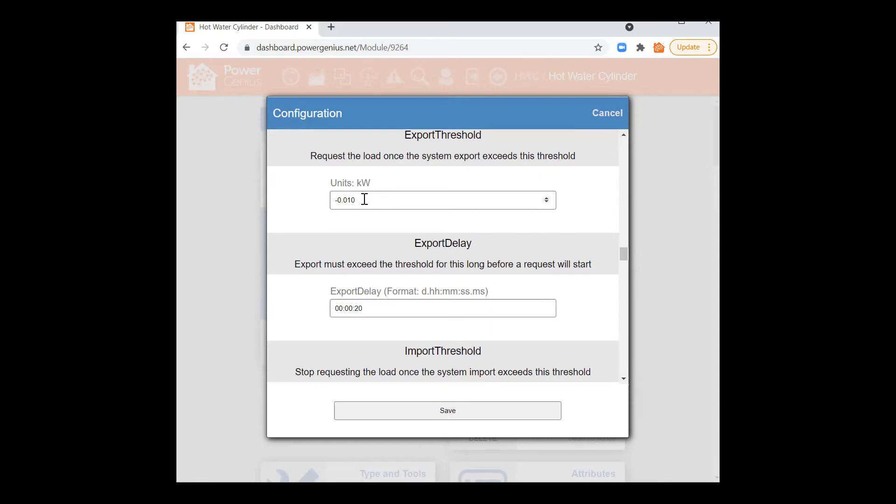
Step: Replace ExportThreshold -0.010 with 1.5 and commit it by moving into ExportDelay
{"action": "left_click_drag", "start_coordinate": [362, 201], "coordinate": [329, 200]}
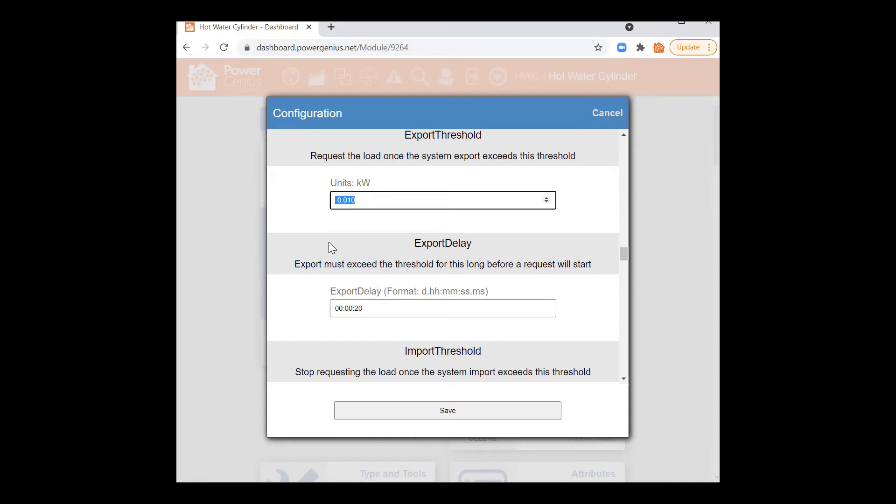
{"action": "type", "text": "1.5"}
{"action": "double_click", "coordinate": [358, 309]}
{"action": "left_click", "coordinate": [358, 308]}
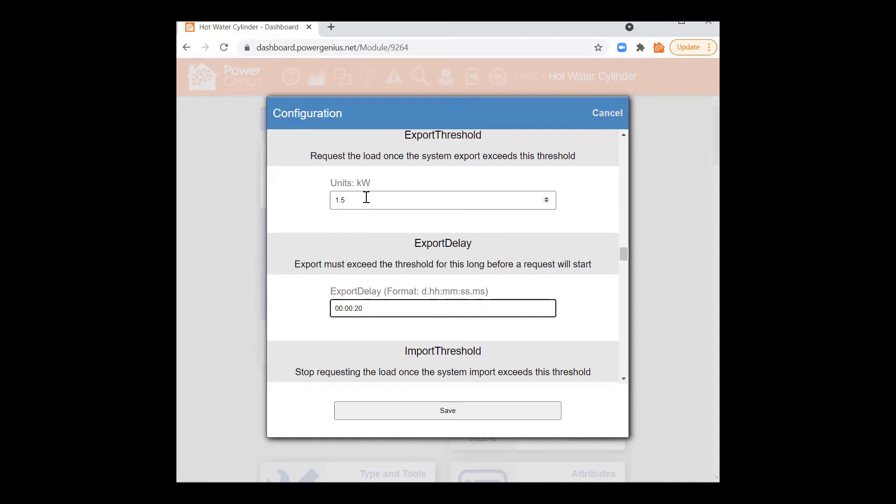
{"action": "scroll", "coordinate": [455, 292], "scroll_direction": "down", "scroll_amount": 3}
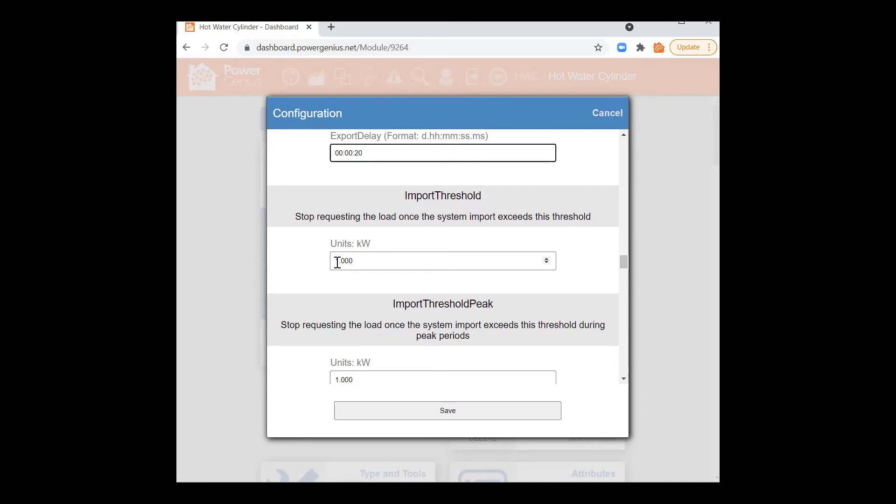
{"action": "scroll", "coordinate": [373, 254], "scroll_direction": "up", "scroll_amount": 2}
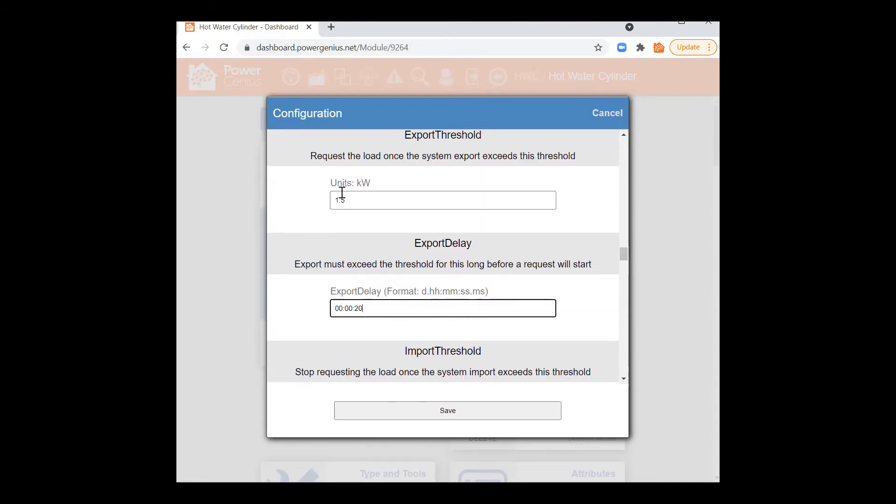
{"action": "scroll", "coordinate": [374, 243], "scroll_direction": "down", "scroll_amount": 5}
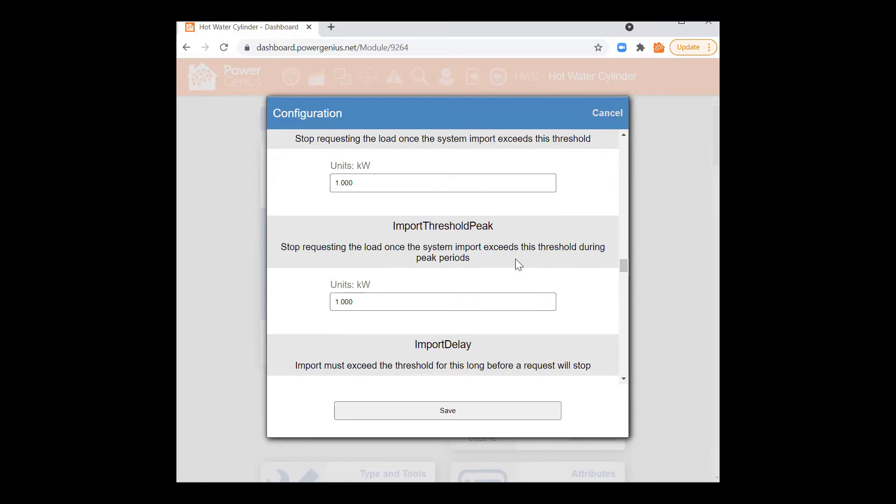
{"action": "scroll", "coordinate": [517, 262], "scroll_direction": "up", "scroll_amount": 2}
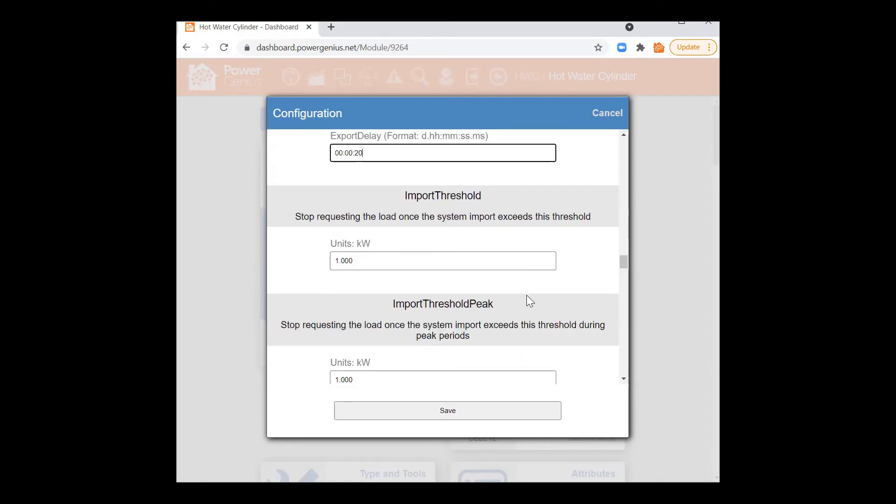
{"action": "scroll", "coordinate": [527, 299], "scroll_direction": "up", "scroll_amount": 2}
{"action": "left_click_drag", "start_coordinate": [356, 231], "coordinate": [366, 232]}
{"action": "left_click", "coordinate": [367, 233]}
{"action": "scroll", "coordinate": [420, 280], "scroll_direction": "down", "scroll_amount": 3}
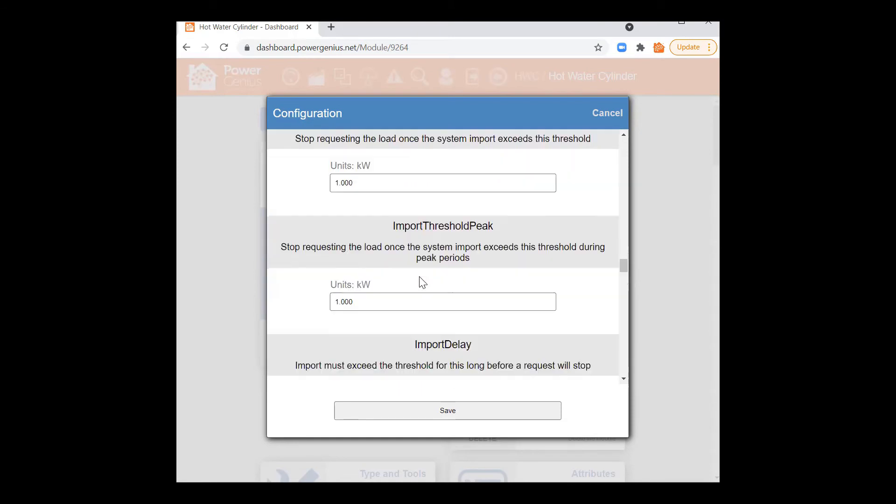
{"action": "scroll", "coordinate": [423, 282], "scroll_direction": "down", "scroll_amount": 2}
{"action": "left_click_drag", "start_coordinate": [355, 332], "coordinate": [371, 329]}
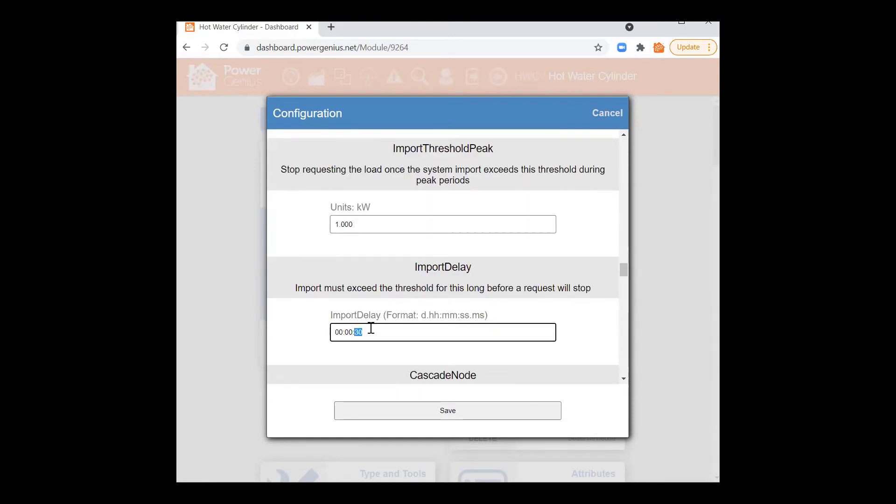
{"action": "left_click", "coordinate": [369, 332]}
{"action": "left_click_drag", "start_coordinate": [415, 268], "coordinate": [467, 270]}
{"action": "left_click", "coordinate": [439, 282]}
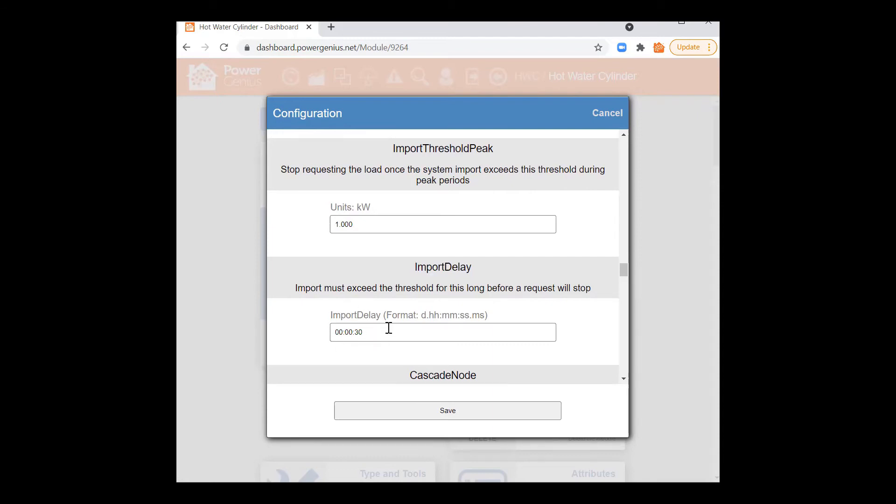
{"action": "scroll", "coordinate": [392, 262], "scroll_direction": "up", "scroll_amount": 6}
{"action": "scroll", "coordinate": [400, 266], "scroll_direction": "up", "scroll_amount": 10}
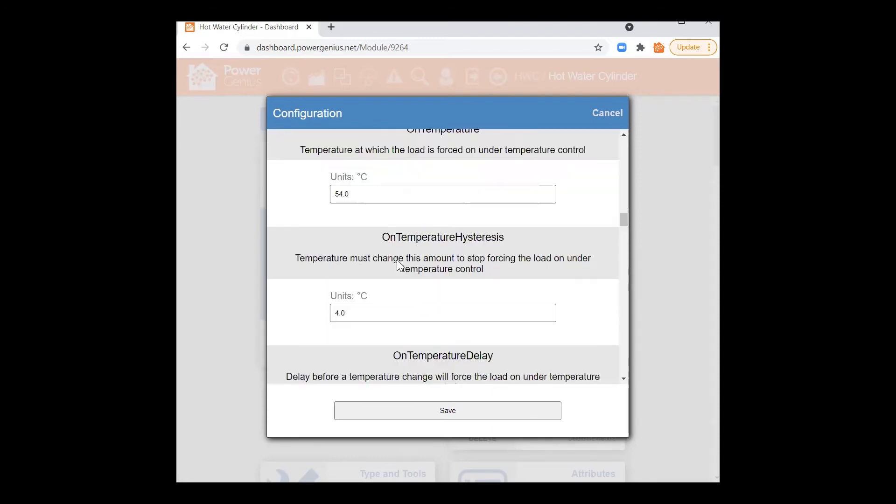
{"action": "scroll", "coordinate": [400, 266], "scroll_direction": "up", "scroll_amount": 10}
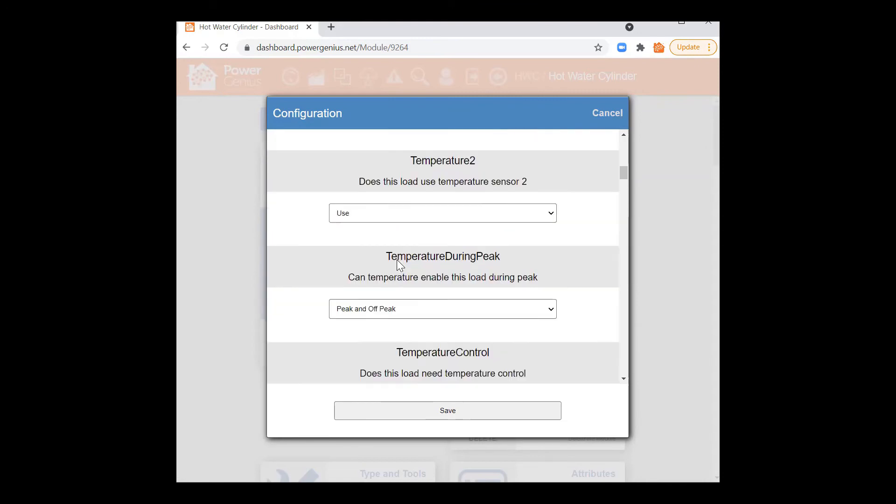
{"action": "scroll", "coordinate": [401, 266], "scroll_direction": "down", "scroll_amount": 10}
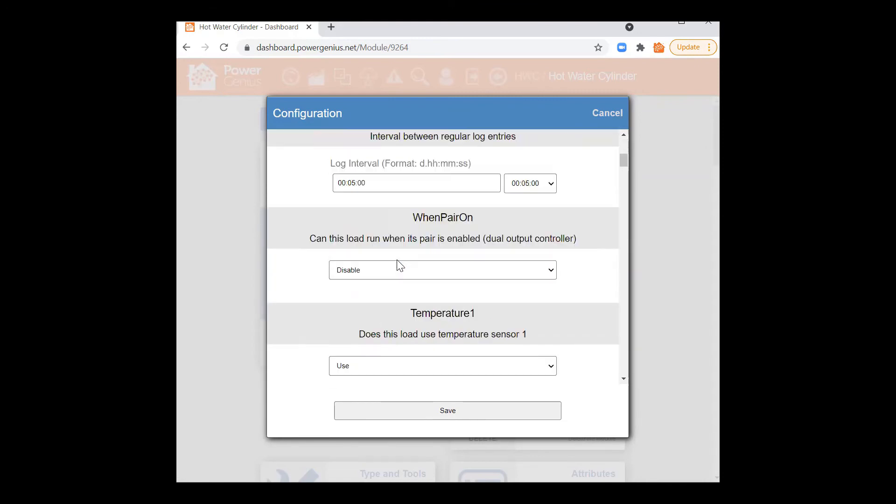
{"action": "scroll", "coordinate": [397, 259], "scroll_direction": "down", "scroll_amount": 7}
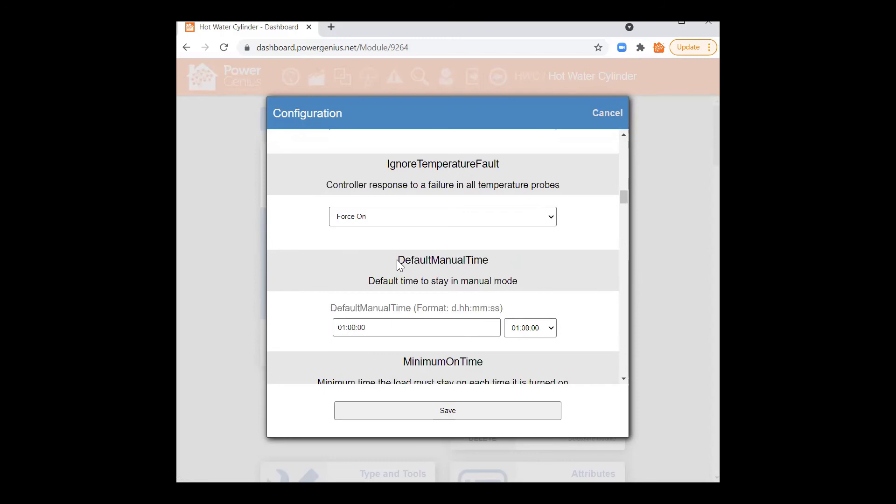
{"action": "scroll", "coordinate": [472, 256], "scroll_direction": "up", "scroll_amount": 2}
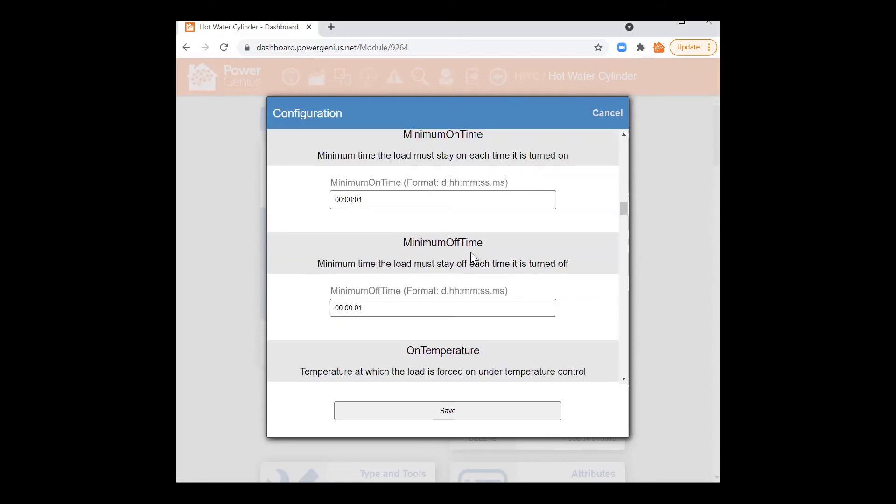
{"action": "scroll", "coordinate": [449, 254], "scroll_direction": "down", "scroll_amount": 3}
{"action": "scroll", "coordinate": [449, 254], "scroll_direction": "down", "scroll_amount": 14}
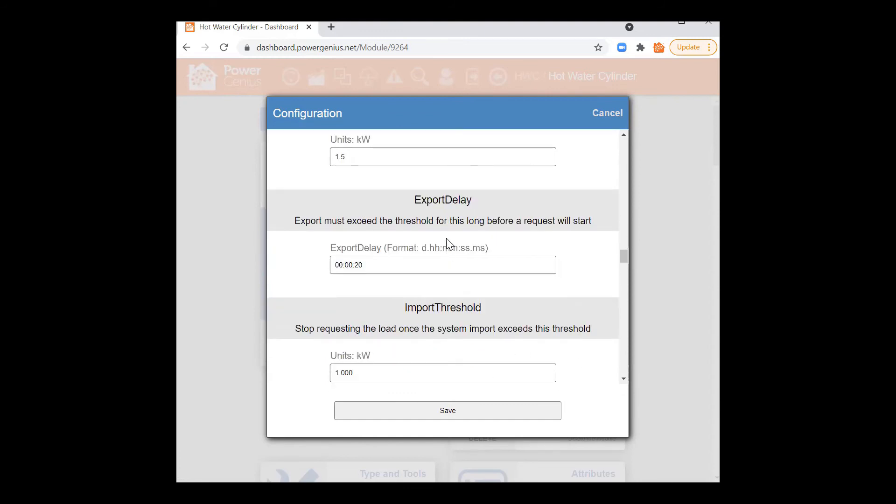
{"action": "scroll", "coordinate": [448, 243], "scroll_direction": "down", "scroll_amount": 2}
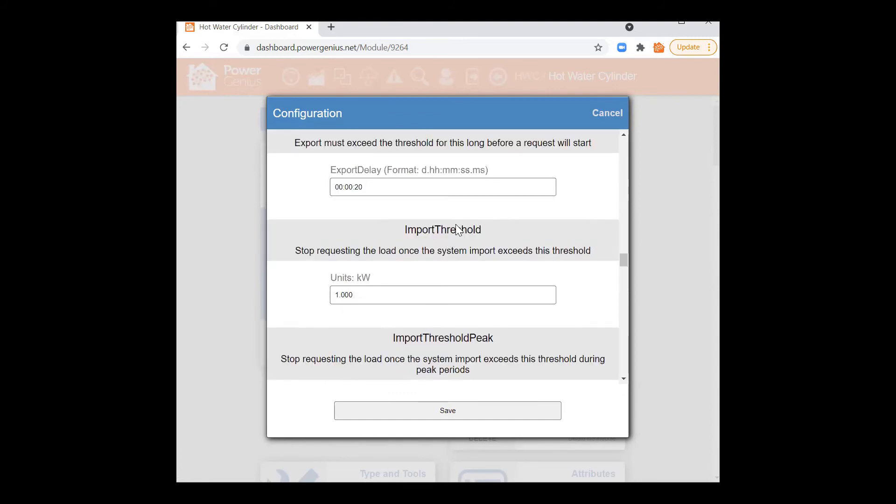
{"action": "scroll", "coordinate": [423, 301], "scroll_direction": "down", "scroll_amount": 2}
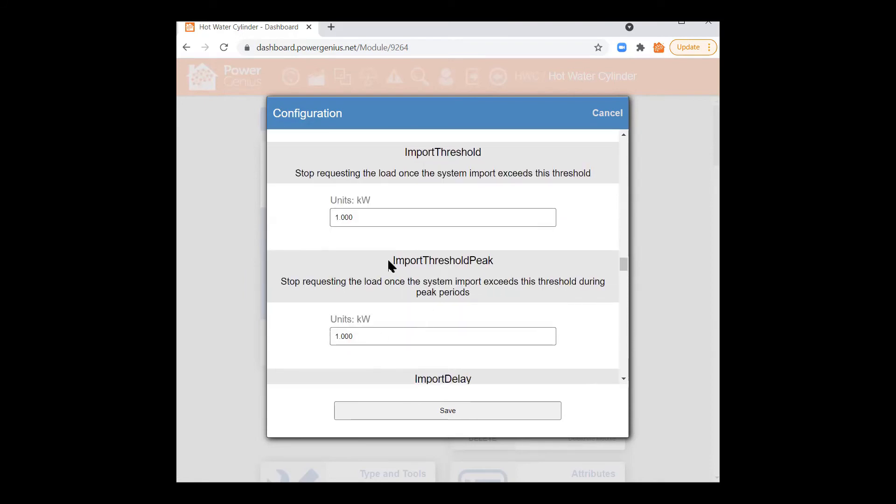
{"action": "double_click", "coordinate": [355, 217]}
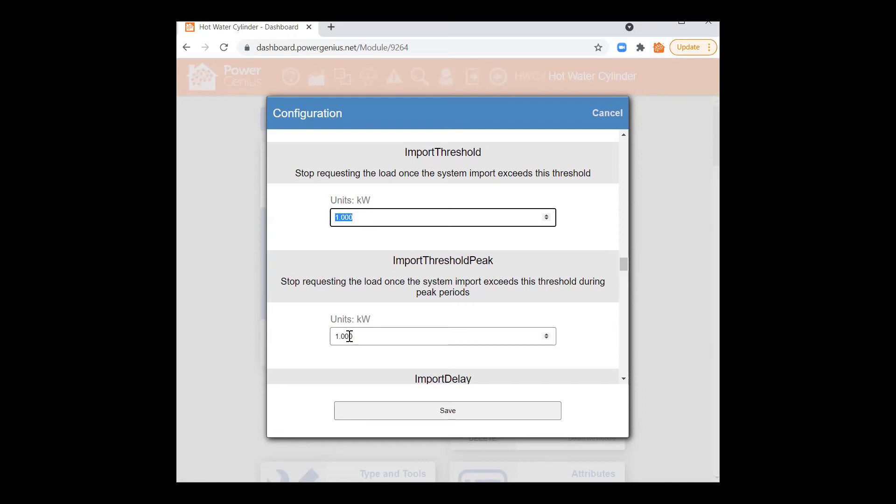
{"action": "double_click", "coordinate": [335, 336]}
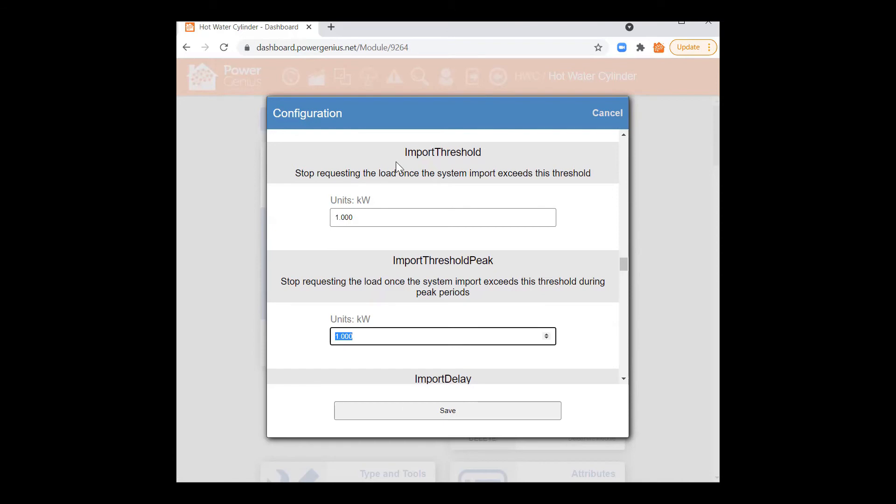
{"action": "scroll", "coordinate": [397, 378], "scroll_direction": "down", "scroll_amount": 3}
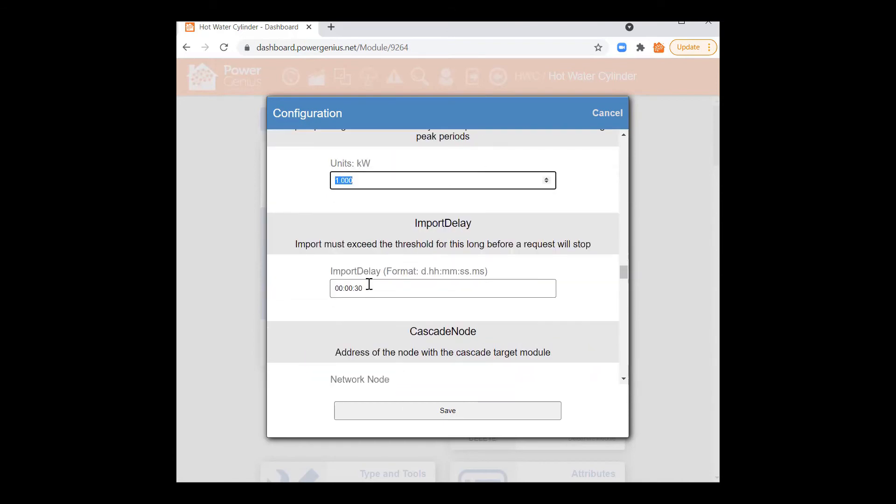
{"action": "scroll", "coordinate": [383, 326], "scroll_direction": "down", "scroll_amount": 3}
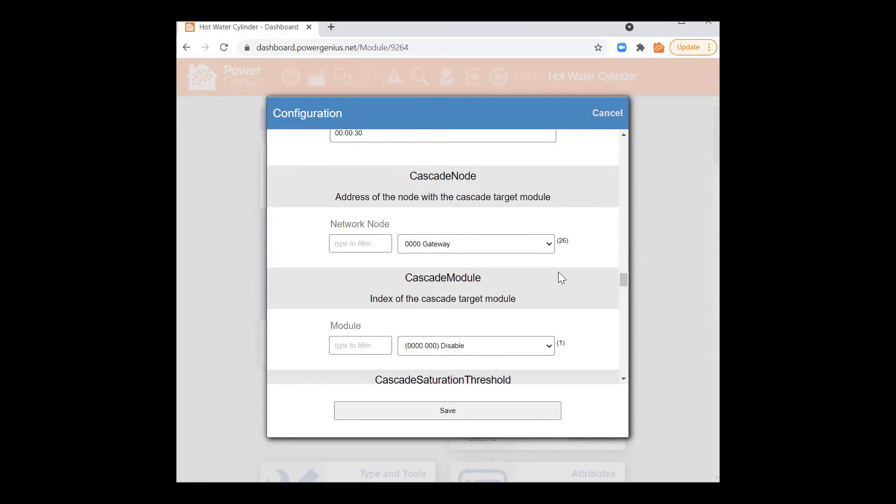
Step: Set the cascade Network Node to 0002 HWC and Module to (0002.002) Hot Water Cylinder
{"action": "left_click_drag", "start_coordinate": [626, 281], "coordinate": [625, 282]}
{"action": "scroll", "coordinate": [611, 283], "scroll_direction": "down", "scroll_amount": 2}
{"action": "scroll", "coordinate": [612, 283], "scroll_direction": "up", "scroll_amount": 2}
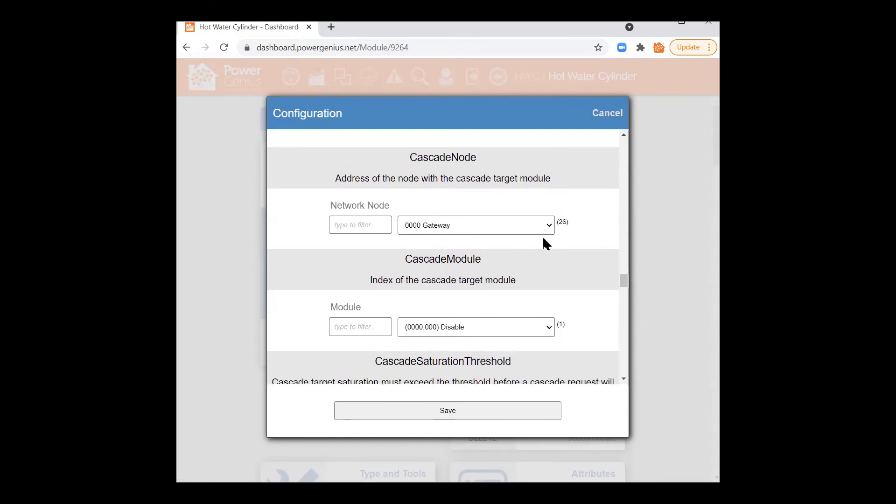
{"action": "left_click", "coordinate": [550, 225]}
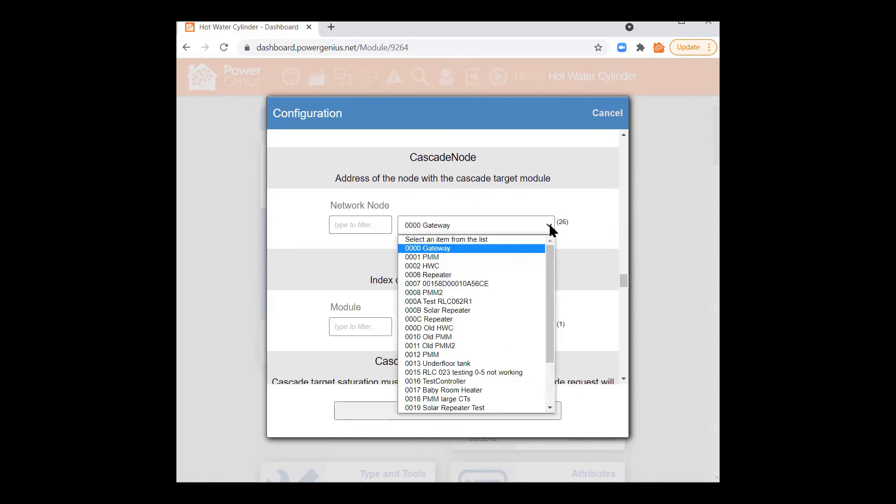
{"action": "left_click", "coordinate": [434, 266]}
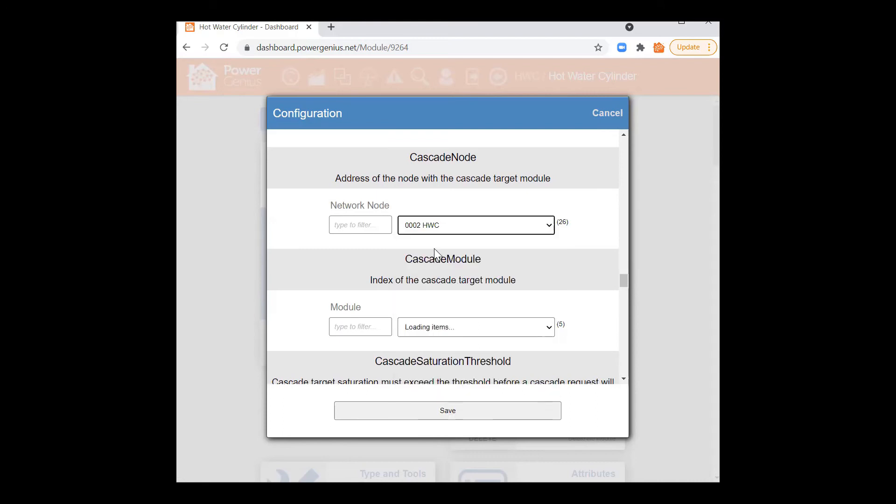
{"action": "left_click", "coordinate": [456, 330]}
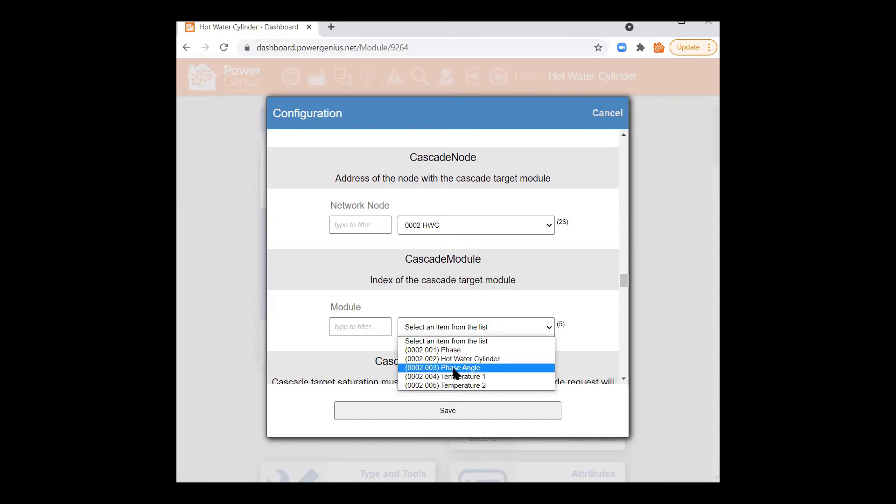
{"action": "left_click", "coordinate": [452, 359]}
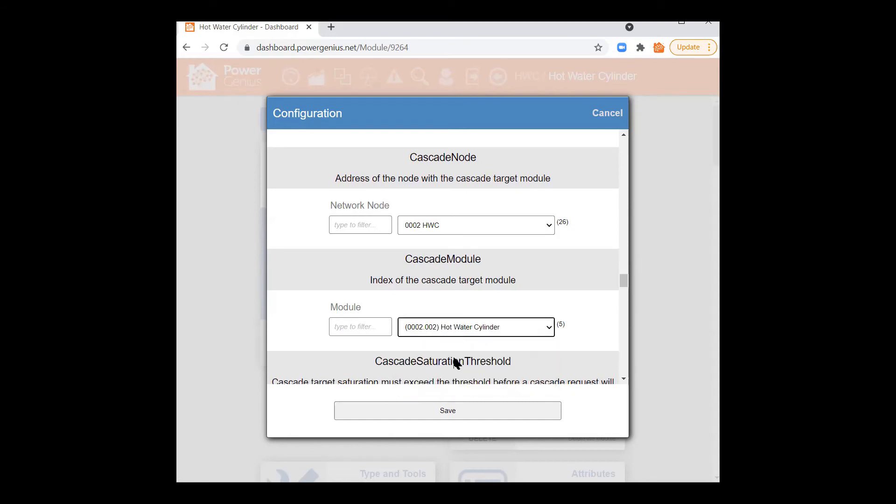
Step: Change CascadeSaturationThreshold from 25.0 to 50%
{"action": "scroll", "coordinate": [589, 335], "scroll_direction": "down", "scroll_amount": 3}
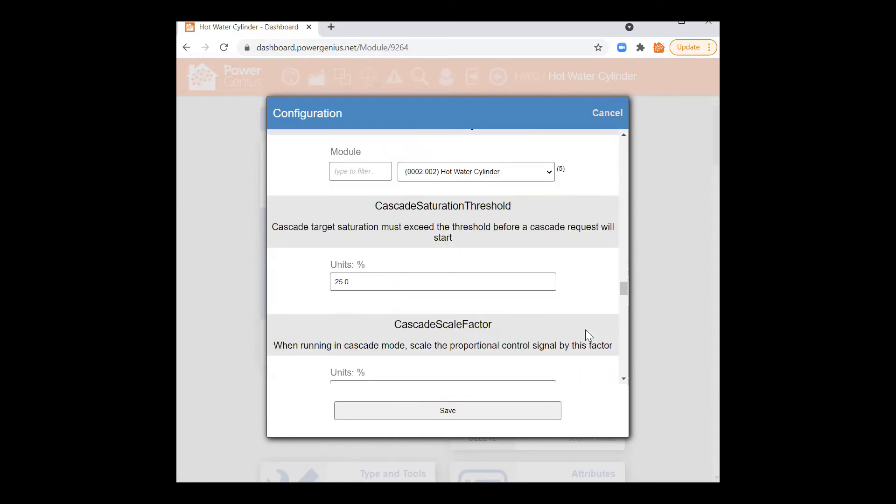
{"action": "left_click_drag", "start_coordinate": [352, 280], "coordinate": [336, 279]}
{"action": "type", "text": "50"}
{"action": "left_click", "coordinate": [406, 228]}
{"action": "left_click_drag", "start_coordinate": [624, 288], "coordinate": [627, 310]}
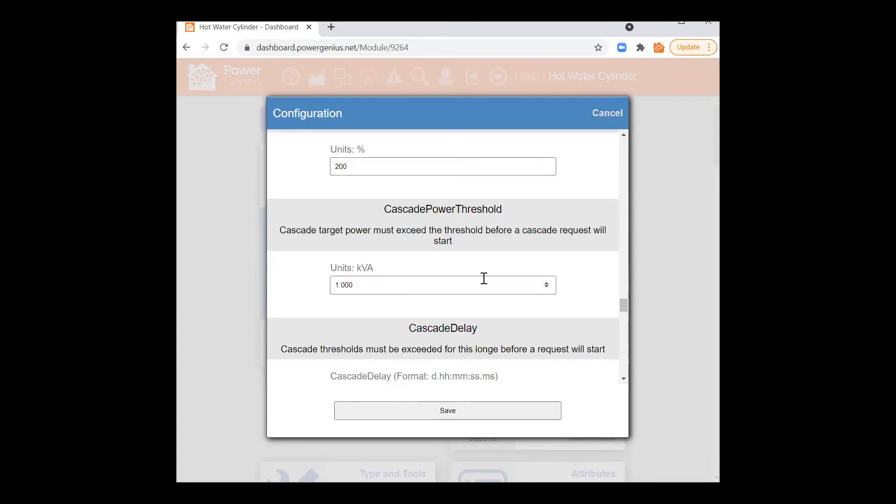
Step: Replace the CascadePowerThreshold value 1.000 with 1.5 kVA
{"action": "left_click_drag", "start_coordinate": [386, 209], "coordinate": [498, 210]}
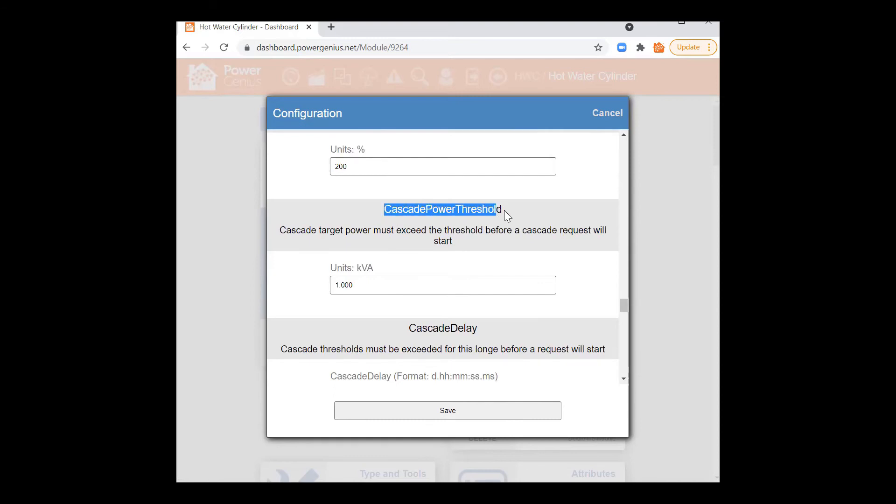
{"action": "left_click", "coordinate": [508, 216]}
{"action": "left_click", "coordinate": [355, 285]}
{"action": "left_click_drag", "start_coordinate": [355, 285], "coordinate": [325, 285]}
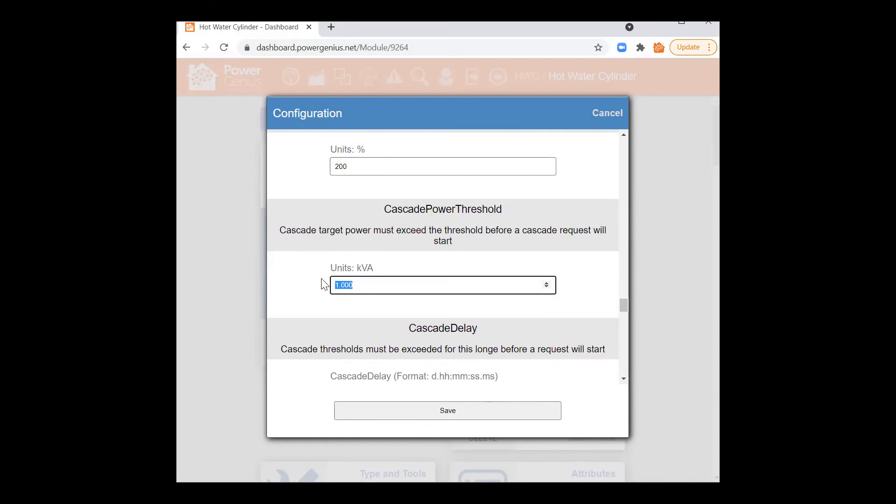
{"action": "type", "text": "1.5"}
{"action": "left_click_drag", "start_coordinate": [349, 285], "coordinate": [328, 293]}
{"action": "left_click", "coordinate": [338, 285]}
{"action": "left_click_drag", "start_coordinate": [619, 309], "coordinate": [620, 288]}
Step: Recheck that CascadeSaturationThreshold still reads 50
{"action": "left_click_drag", "start_coordinate": [378, 226], "coordinate": [463, 224]}
{"action": "double_click", "coordinate": [445, 225]}
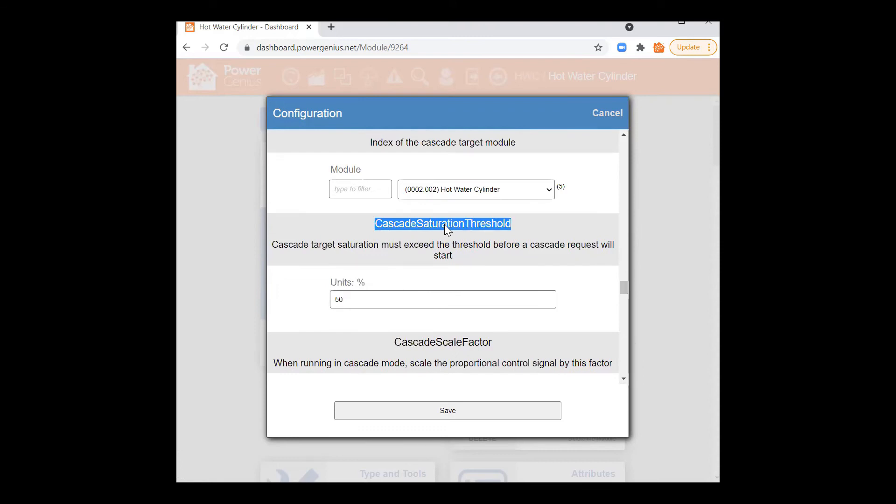
{"action": "left_click", "coordinate": [419, 226]}
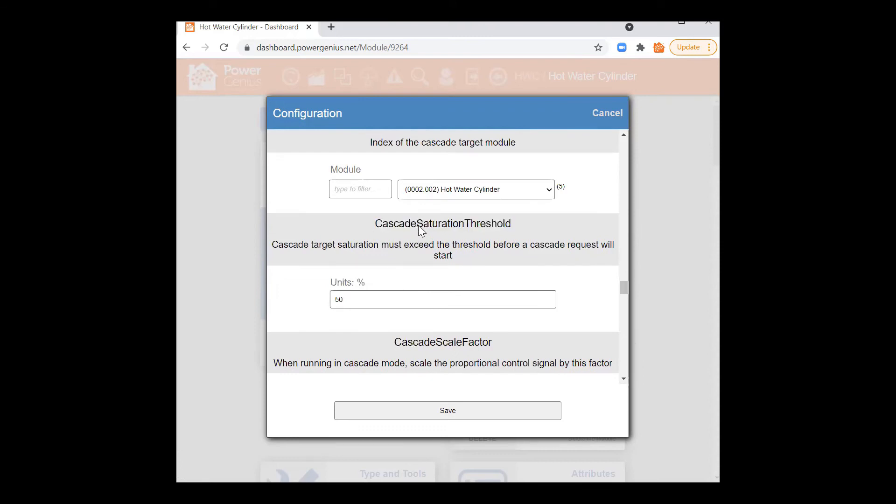
{"action": "left_click", "coordinate": [463, 228]}
{"action": "left_click_drag", "start_coordinate": [345, 298], "coordinate": [337, 301]}
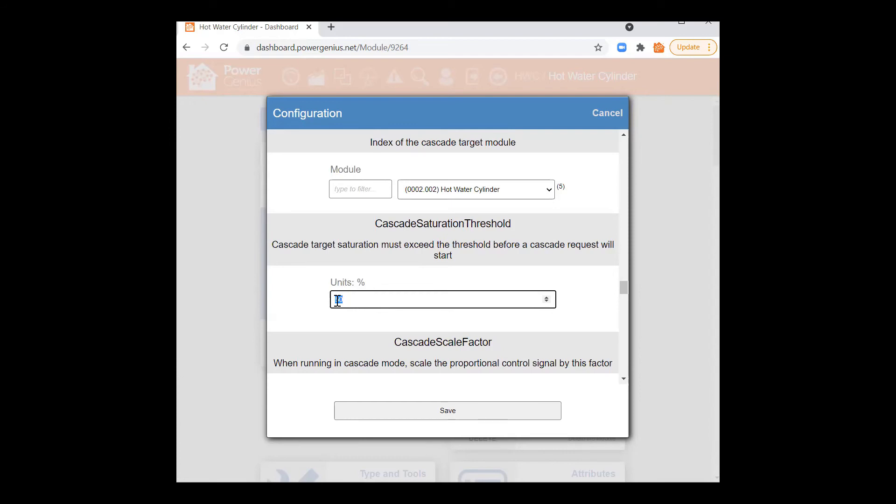
{"action": "left_click", "coordinate": [355, 299]}
{"action": "scroll", "coordinate": [605, 313], "scroll_direction": "down", "scroll_amount": 3}
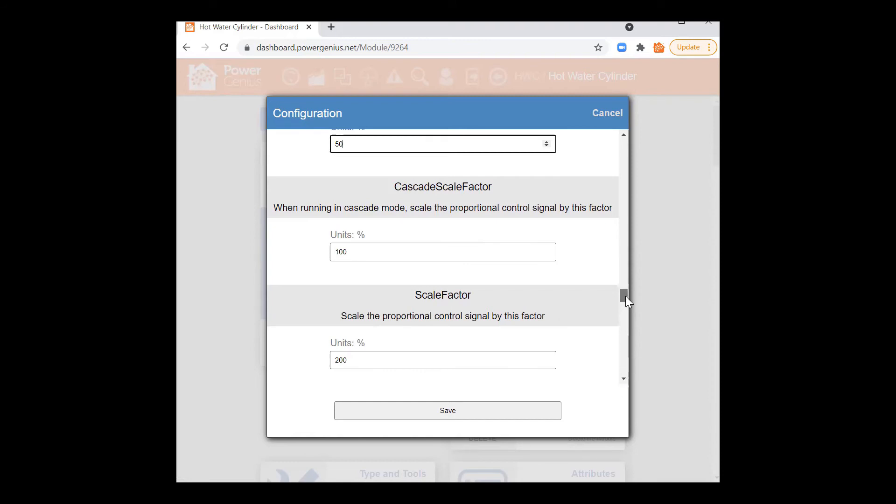
{"action": "left_click_drag", "start_coordinate": [626, 297], "coordinate": [626, 298]}
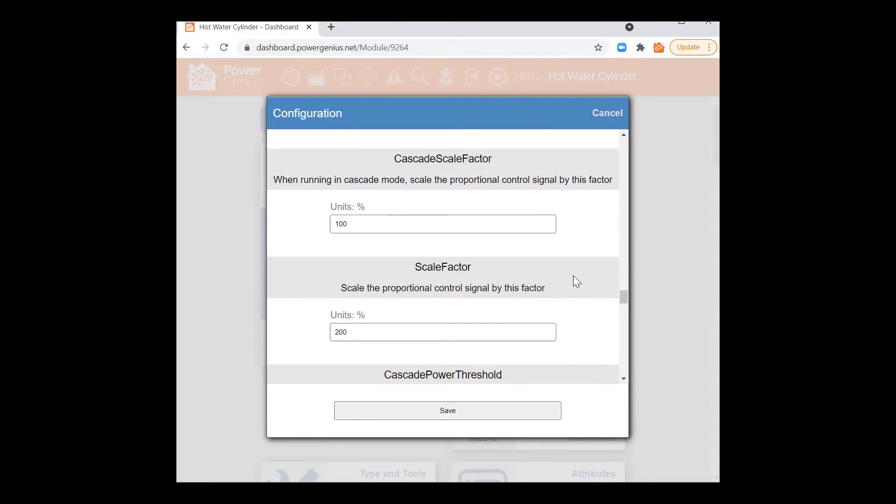
{"action": "left_click_drag", "start_coordinate": [415, 267], "coordinate": [472, 267]}
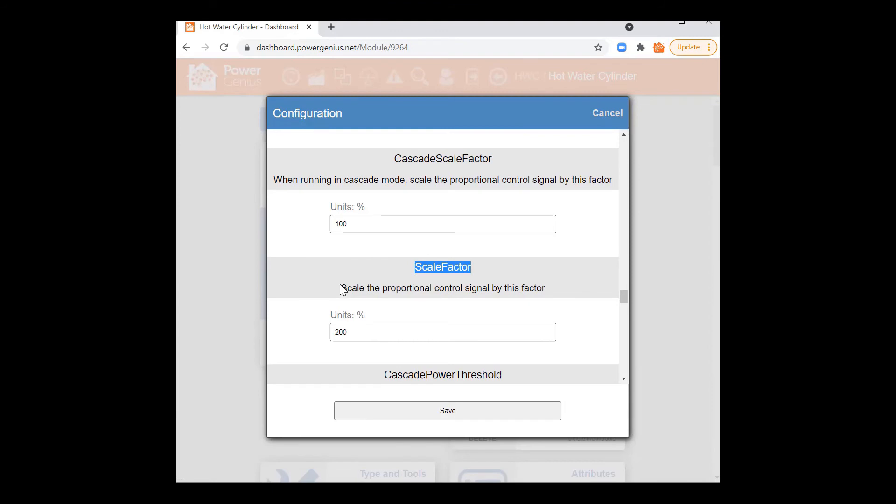
{"action": "left_click_drag", "start_coordinate": [624, 295], "coordinate": [623, 281]}
{"action": "left_click", "coordinate": [452, 250]}
{"action": "left_click", "coordinate": [434, 287]}
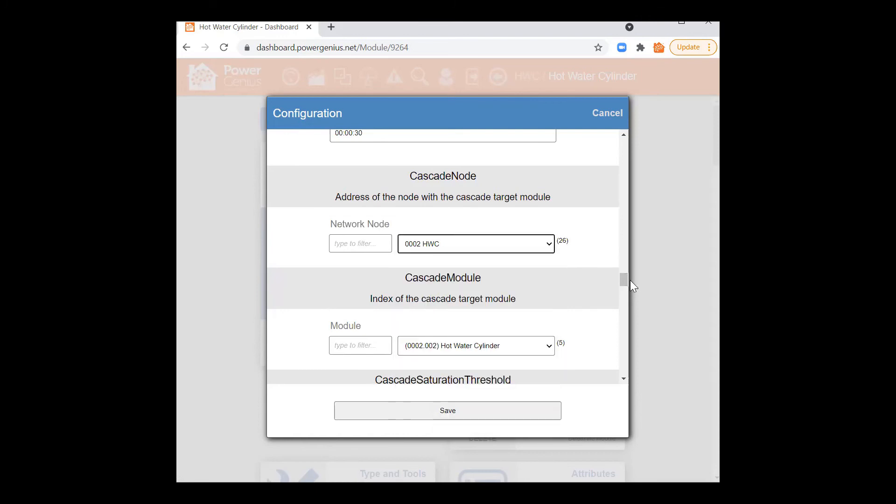
{"action": "left_click_drag", "start_coordinate": [622, 279], "coordinate": [624, 297]}
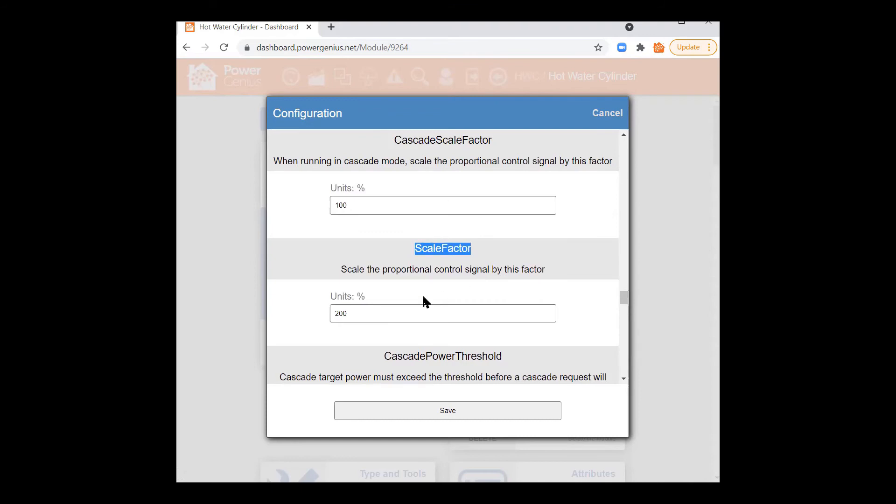
{"action": "left_click_drag", "start_coordinate": [415, 249], "coordinate": [467, 256]}
Step: Overwrite ScaleFactor 200, trying 30, 200 and 60 before settling on 100
{"action": "left_click_drag", "start_coordinate": [352, 312], "coordinate": [325, 312]}
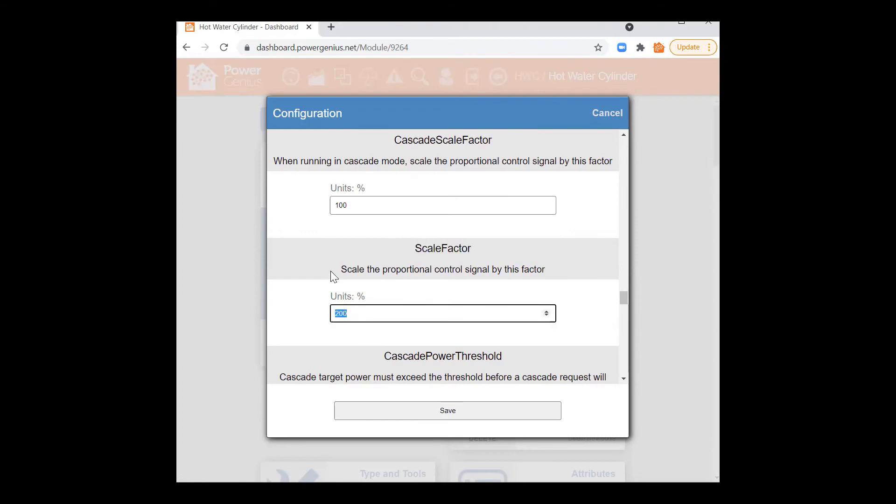
{"action": "type", "text": "30"}
{"action": "left_click", "coordinate": [331, 272]}
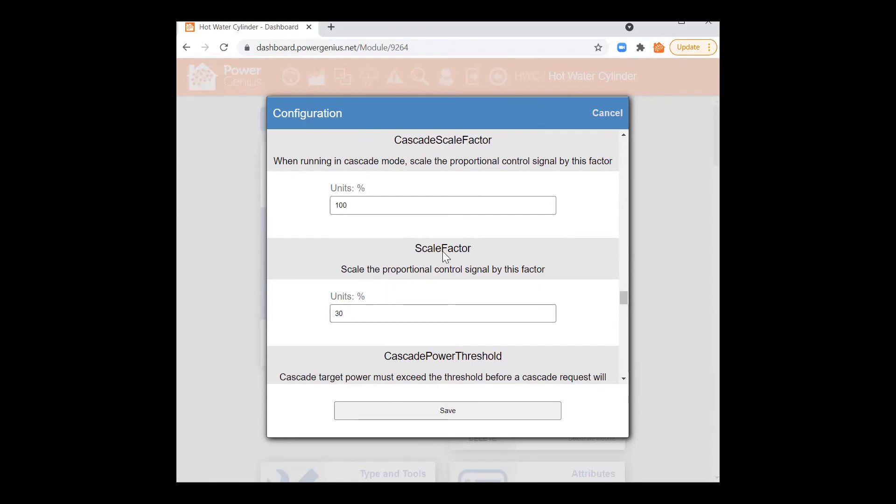
{"action": "left_click_drag", "start_coordinate": [340, 314], "coordinate": [335, 314]}
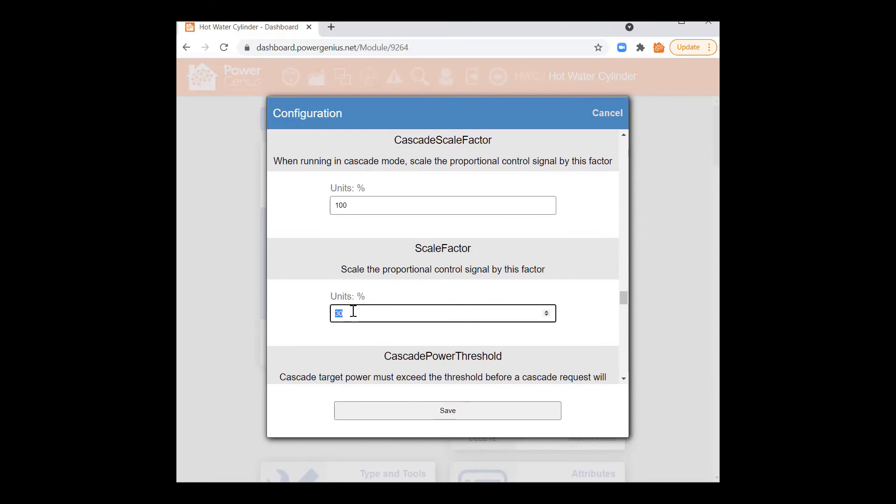
{"action": "type", "text": "200"}
{"action": "left_click_drag", "start_coordinate": [353, 312], "coordinate": [325, 315]}
{"action": "type", "text": "60"}
{"action": "left_click_drag", "start_coordinate": [346, 313], "coordinate": [335, 312]}
{"action": "type", "text": "100"}
{"action": "left_click", "coordinate": [350, 274]}
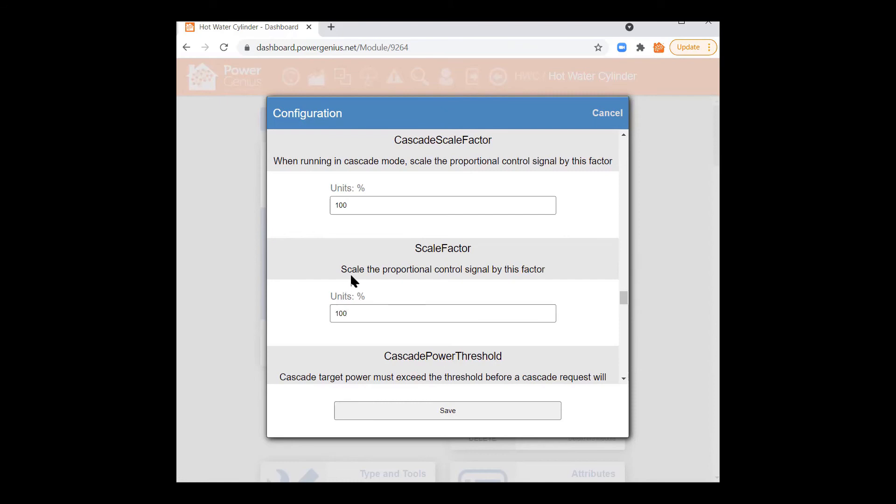
Step: Check CascadeScaleFactor and leave it unchanged at 100%
{"action": "left_click_drag", "start_coordinate": [398, 139], "coordinate": [504, 214]}
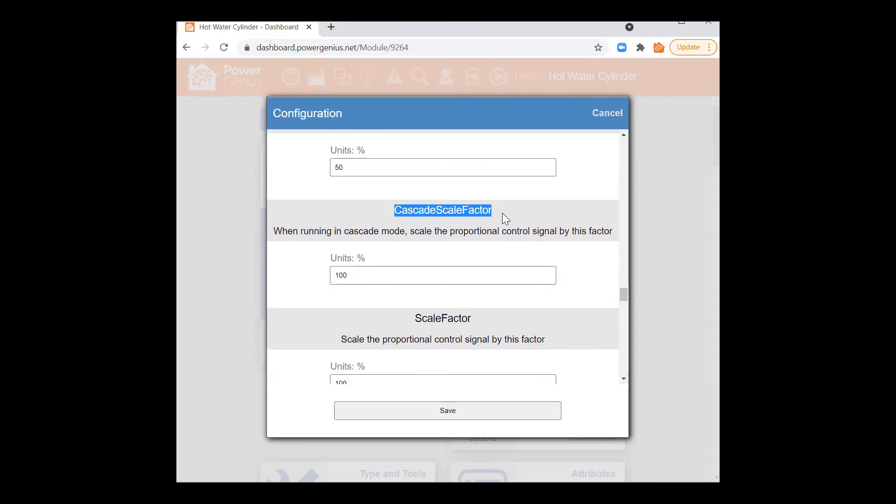
{"action": "double_click", "coordinate": [349, 275]}
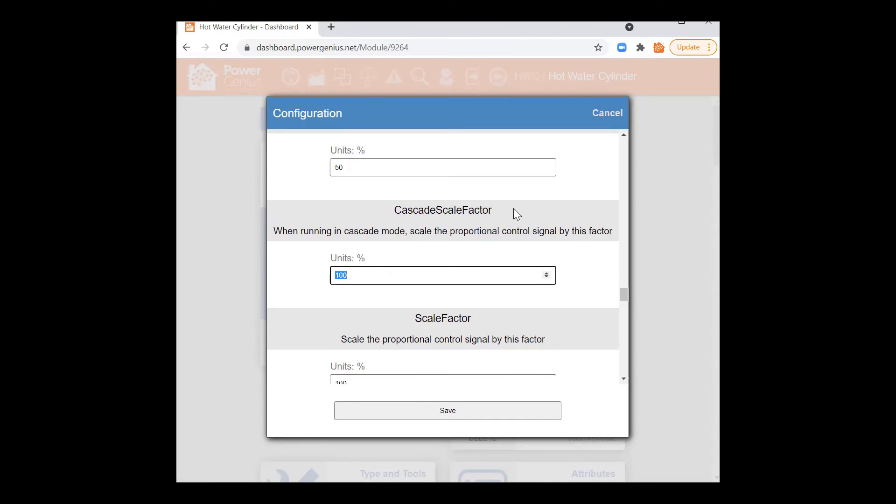
{"action": "left_click", "coordinate": [493, 212]}
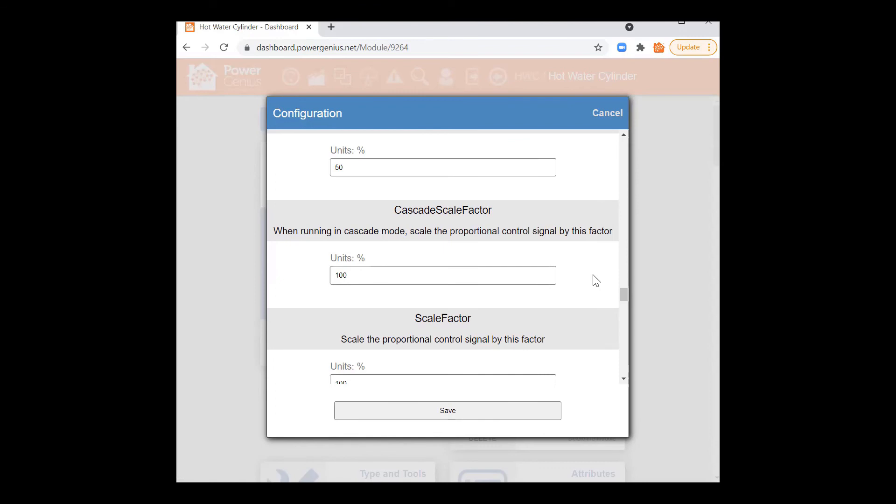
Step: Scroll down the configuration past ScaleFactor, leaving its value at 100
{"action": "scroll", "coordinate": [597, 281], "scroll_direction": "down", "scroll_amount": 2}
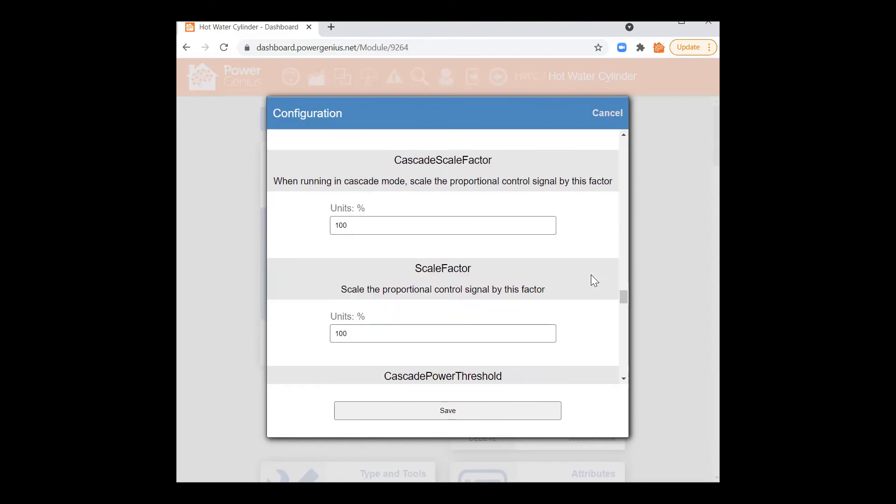
{"action": "left_click_drag", "start_coordinate": [355, 306], "coordinate": [314, 308]}
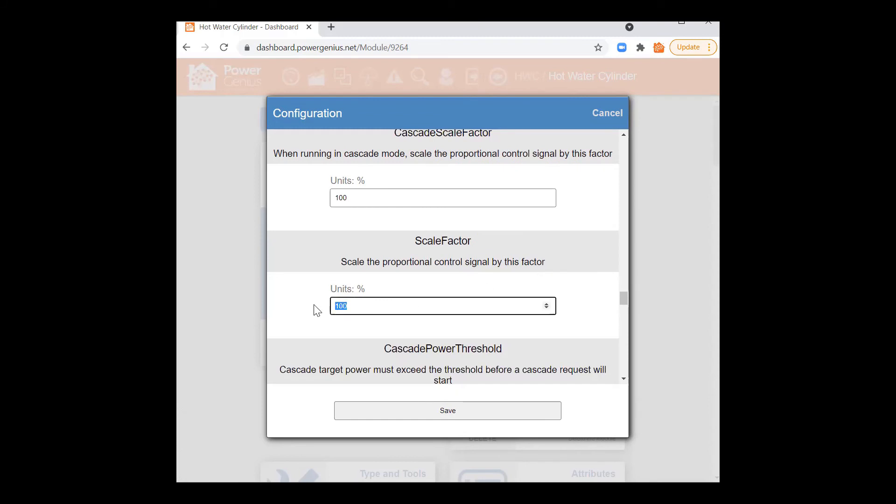
{"action": "left_click", "coordinate": [346, 280]}
Step: Scroll down to RuntimePeriodStart and select its 00:00:00 value
{"action": "scroll", "coordinate": [426, 317], "scroll_direction": "down", "scroll_amount": 4}
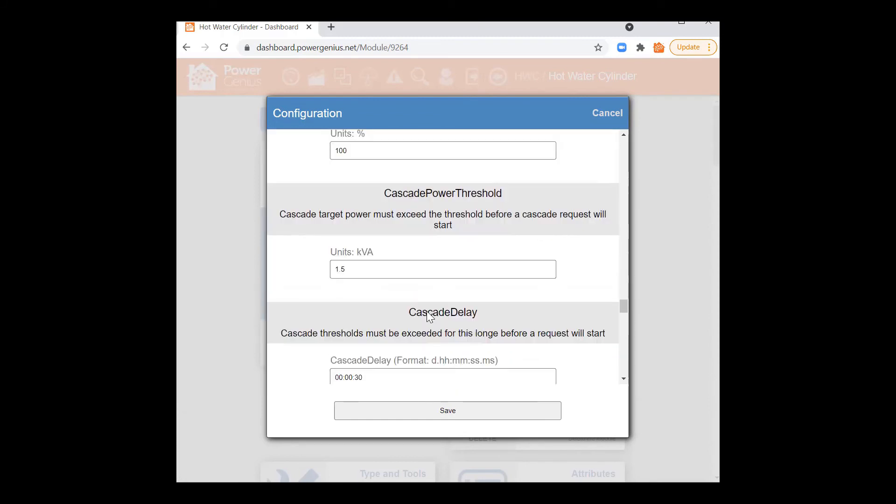
{"action": "scroll", "coordinate": [430, 306], "scroll_direction": "down", "scroll_amount": 2}
{"action": "scroll", "coordinate": [430, 305], "scroll_direction": "down", "scroll_amount": 2}
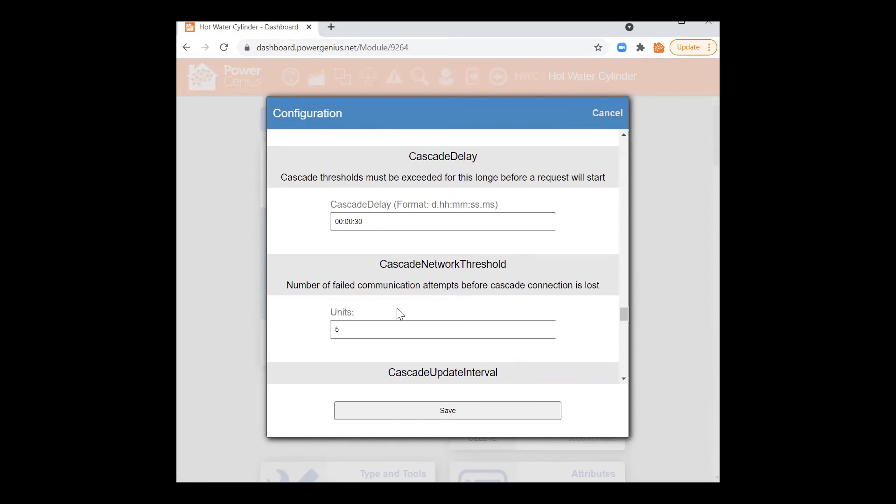
{"action": "scroll", "coordinate": [544, 261], "scroll_direction": "down", "scroll_amount": 2}
{"action": "scroll", "coordinate": [547, 260], "scroll_direction": "down", "scroll_amount": 2}
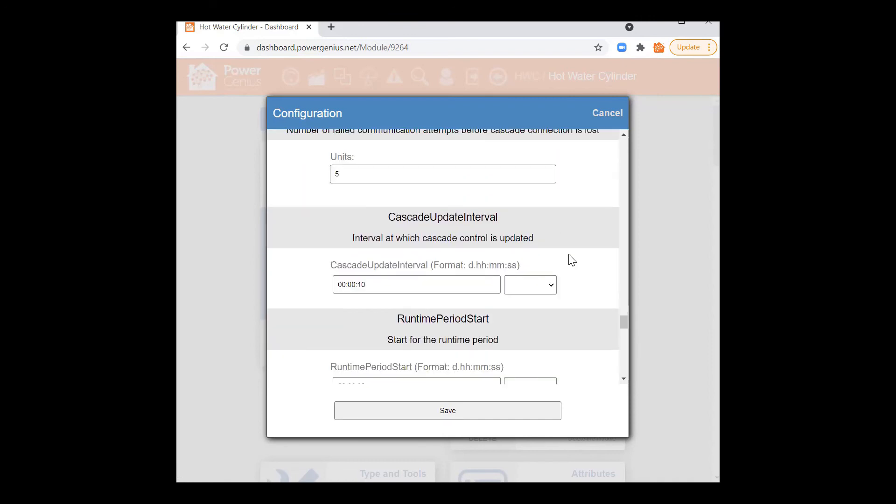
{"action": "scroll", "coordinate": [575, 261], "scroll_direction": "down", "scroll_amount": 2}
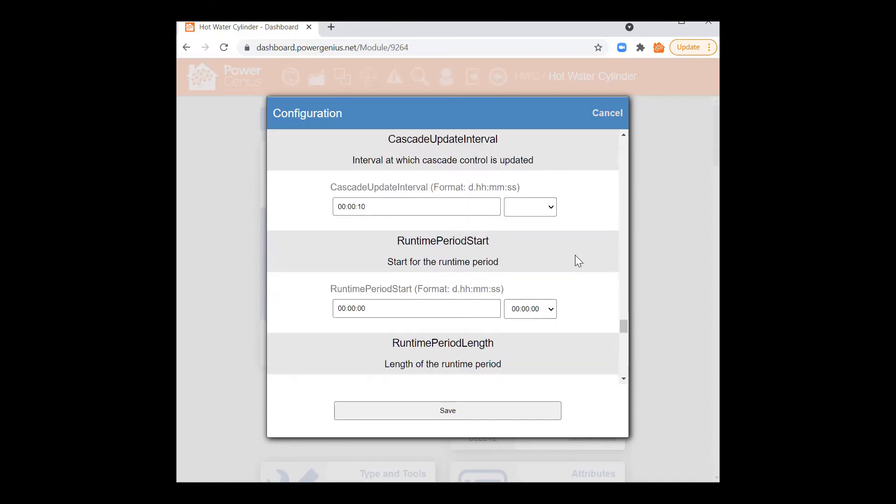
{"action": "scroll", "coordinate": [577, 264], "scroll_direction": "down", "scroll_amount": 2}
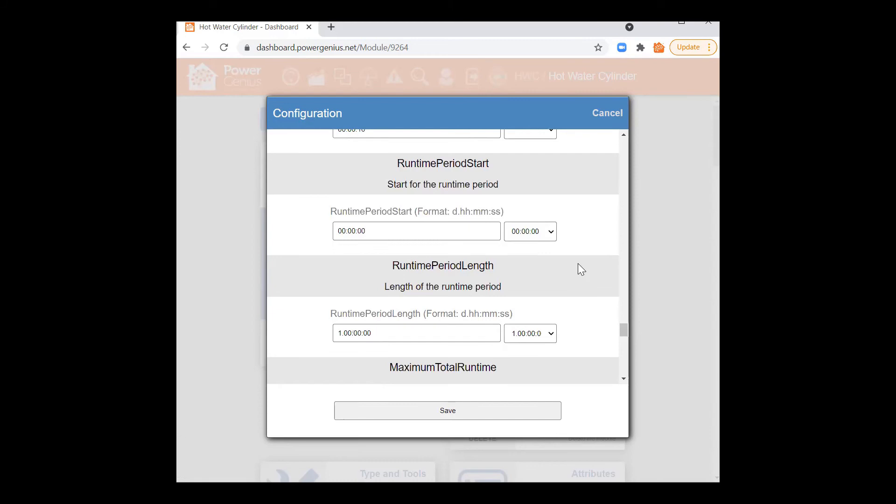
{"action": "left_click_drag", "start_coordinate": [398, 165], "coordinate": [492, 168]}
{"action": "left_click", "coordinate": [491, 169]}
{"action": "left_click_drag", "start_coordinate": [365, 230], "coordinate": [332, 231]}
Step: Change RuntimePeriodStart's hour to 17, making it 17:00:00
{"action": "left_click", "coordinate": [346, 231]}
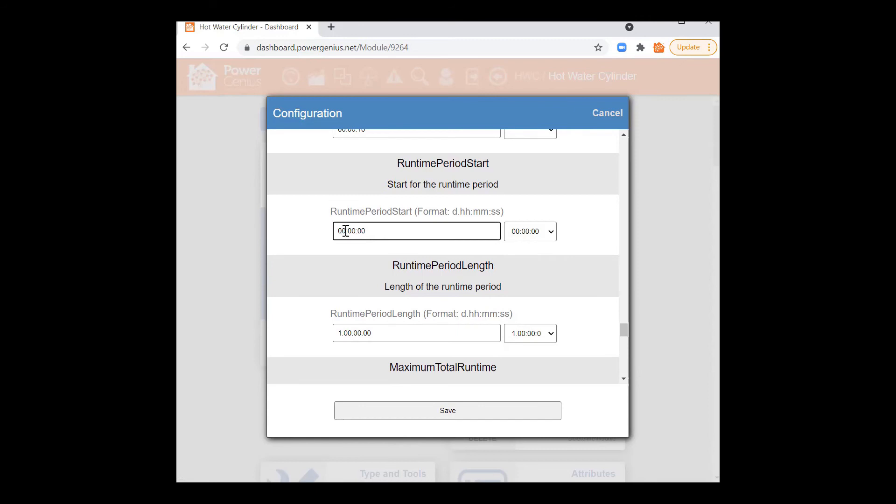
{"action": "left_click_drag", "start_coordinate": [346, 231], "coordinate": [322, 239]}
{"action": "left_click", "coordinate": [343, 232]}
{"action": "type", "text": "17"}
{"action": "left_click", "coordinate": [391, 271]}
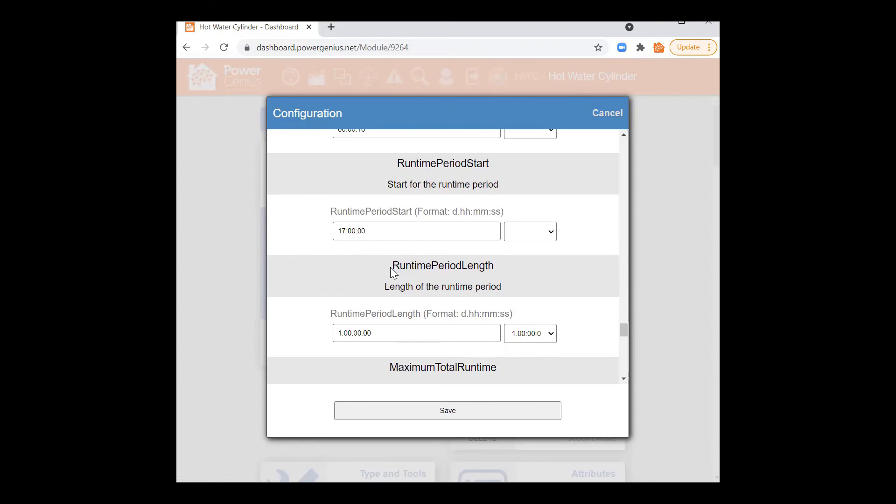
Step: Change RuntimePeriodLength's day count to 2, making it 2.00:00:00
{"action": "scroll", "coordinate": [476, 274], "scroll_direction": "down", "scroll_amount": 2}
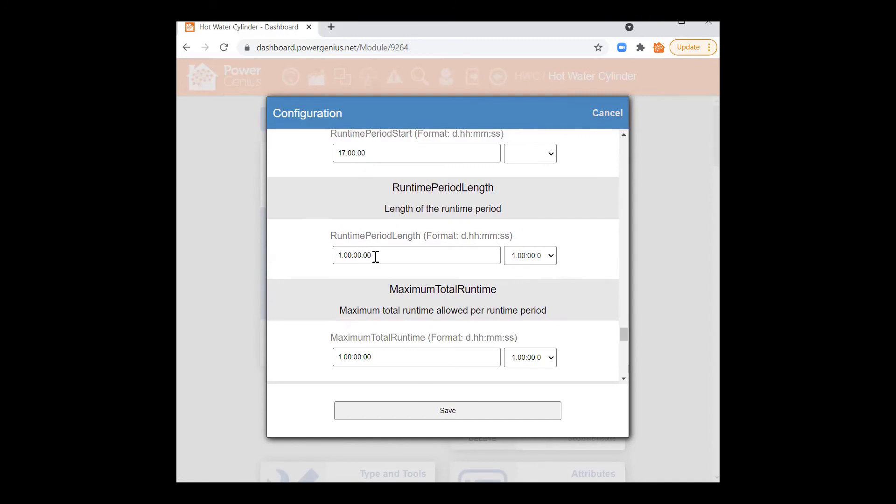
{"action": "left_click_drag", "start_coordinate": [377, 254], "coordinate": [329, 264]}
{"action": "left_click", "coordinate": [342, 256]}
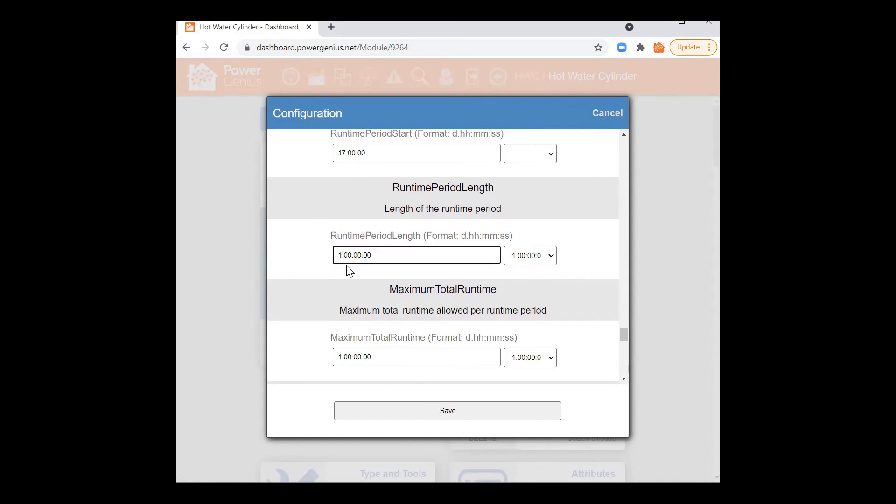
{"action": "left_click", "coordinate": [375, 289]}
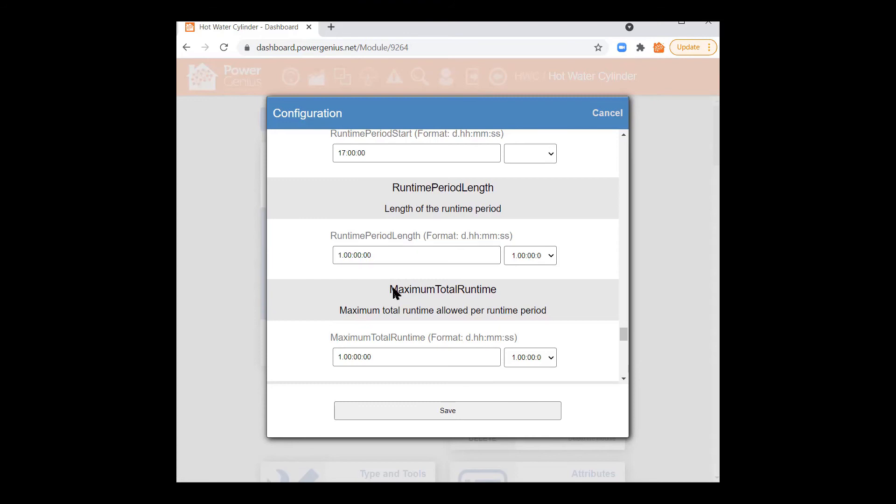
{"action": "left_click_drag", "start_coordinate": [343, 252], "coordinate": [335, 253]}
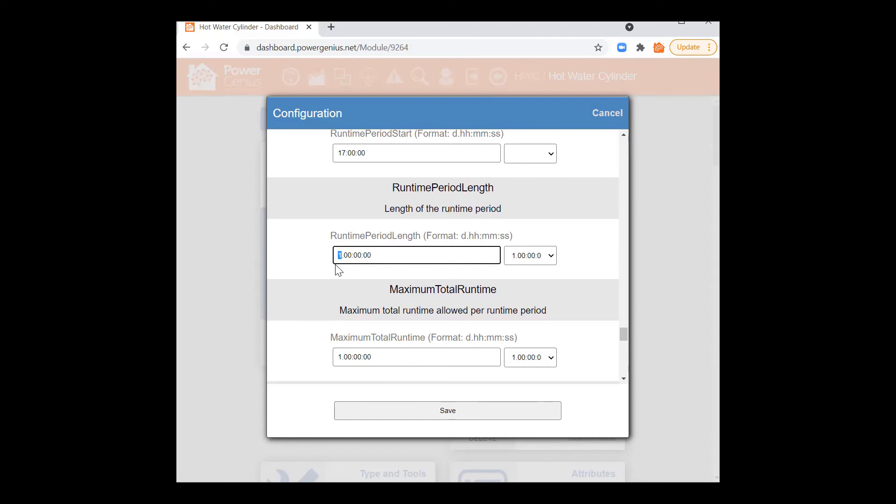
{"action": "type", "text": "2"}
{"action": "left_click", "coordinate": [381, 294]}
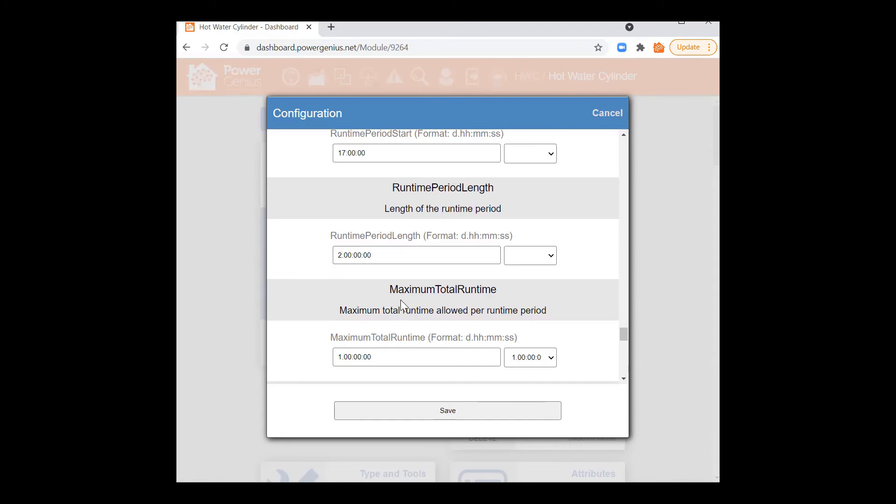
Step: Type 12 into MinimumTotalRuntime's hours and reset RuntimePeriodLength's day count to 1
{"action": "scroll", "coordinate": [423, 325], "scroll_direction": "down", "scroll_amount": 2}
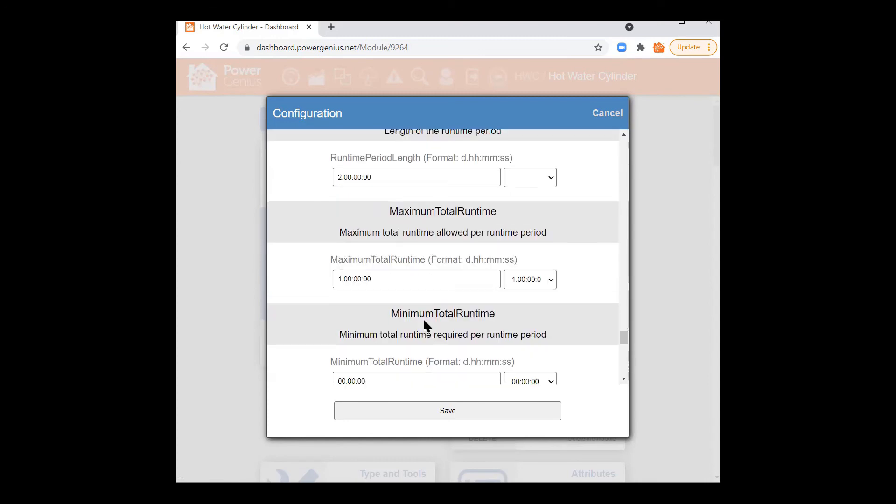
{"action": "scroll", "coordinate": [423, 322], "scroll_direction": "down", "scroll_amount": 2}
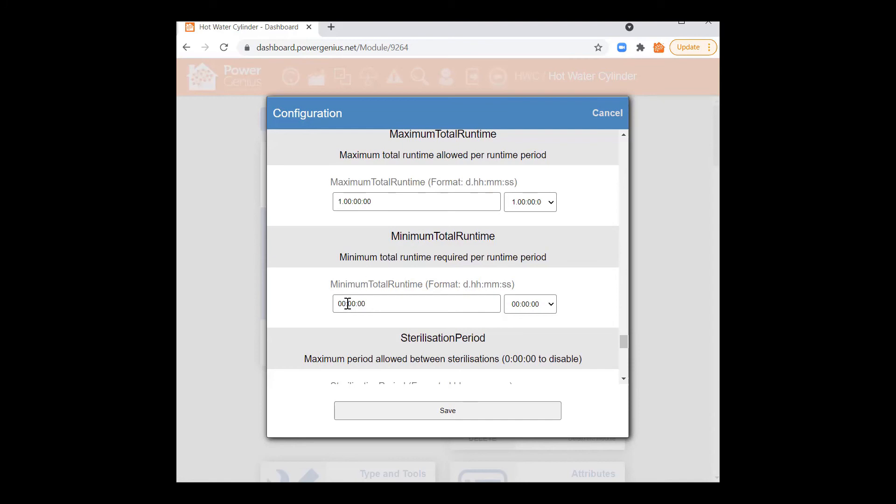
{"action": "left_click_drag", "start_coordinate": [346, 304], "coordinate": [334, 304]}
{"action": "type", "text": "12"}
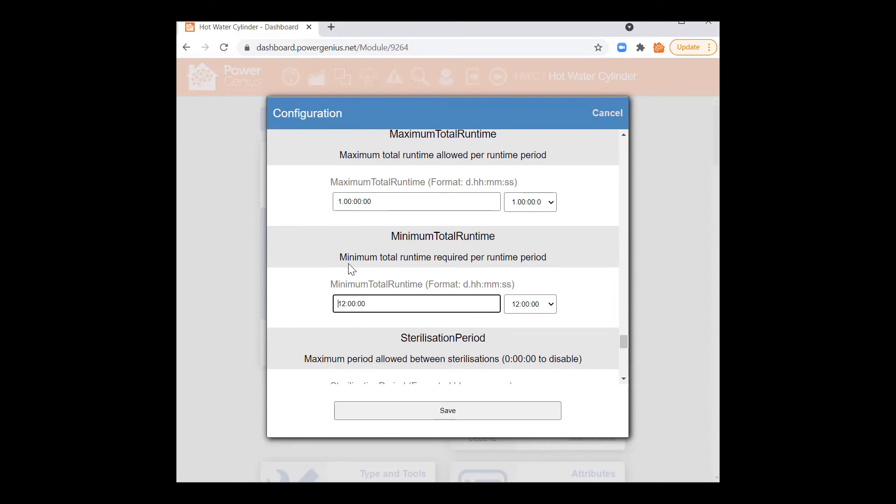
{"action": "scroll", "coordinate": [331, 241], "scroll_direction": "up", "scroll_amount": 5}
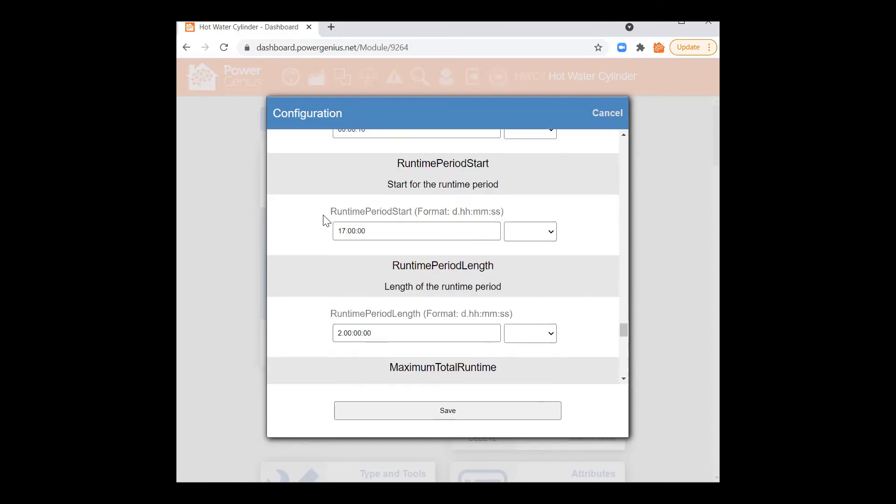
{"action": "left_click_drag", "start_coordinate": [346, 231], "coordinate": [328, 229]}
{"action": "left_click", "coordinate": [314, 258]}
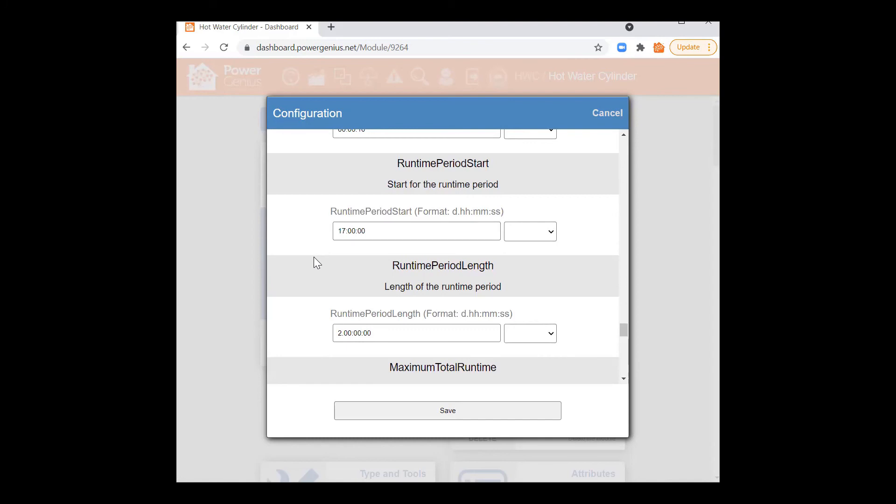
{"action": "left_click_drag", "start_coordinate": [341, 333], "coordinate": [329, 334]}
{"action": "type", "text": "1"}
{"action": "left_click", "coordinate": [331, 338]}
Step: Set MinimumTotalRuntime's hours to 03, making it 03:00:00
{"action": "scroll", "coordinate": [322, 345], "scroll_direction": "down", "scroll_amount": 5}
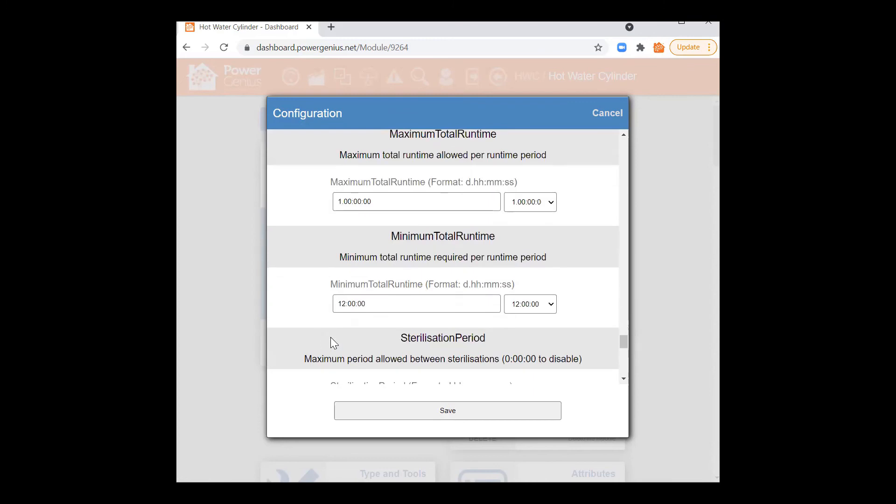
{"action": "left_click_drag", "start_coordinate": [346, 304], "coordinate": [337, 305]}
{"action": "type", "text": "06"}
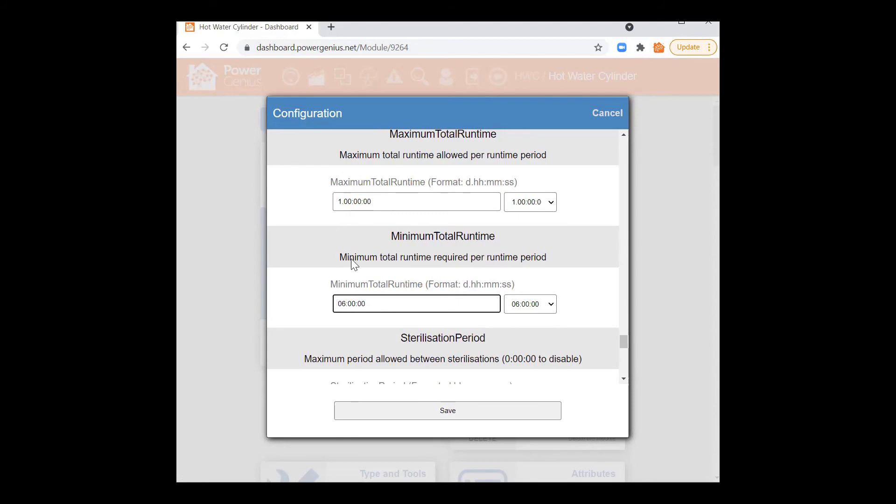
{"action": "key", "text": "BackSpace"}
{"action": "type", "text": "3"}
Step: Replace RuntimePeriodLength's days part with 12 hours, making it 12:00:00
{"action": "scroll", "coordinate": [369, 262], "scroll_direction": "up", "scroll_amount": 1}
{"action": "scroll", "coordinate": [369, 262], "scroll_direction": "up", "scroll_amount": 3}
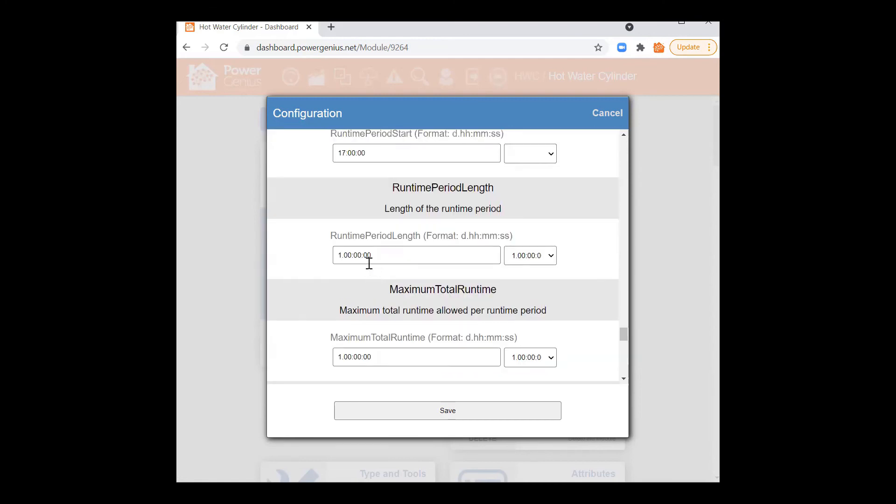
{"action": "left_click_drag", "start_coordinate": [352, 255], "coordinate": [329, 258]}
{"action": "type", "text": "12"}
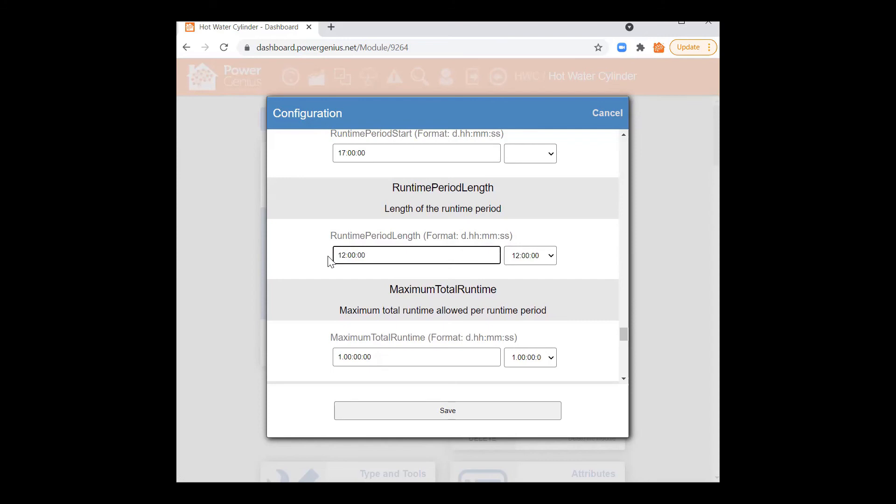
{"action": "left_click", "coordinate": [358, 229]}
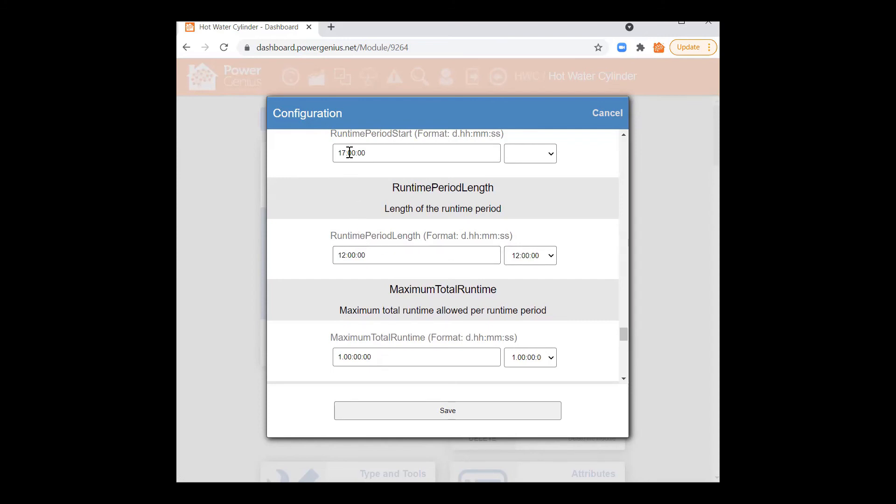
Step: Check that RuntimePeriodStart is 17:00:00 and RuntimePeriodLength is 12 hours
{"action": "left_click_drag", "start_coordinate": [346, 153], "coordinate": [334, 170]}
{"action": "left_click_drag", "start_coordinate": [346, 258], "coordinate": [332, 266]}
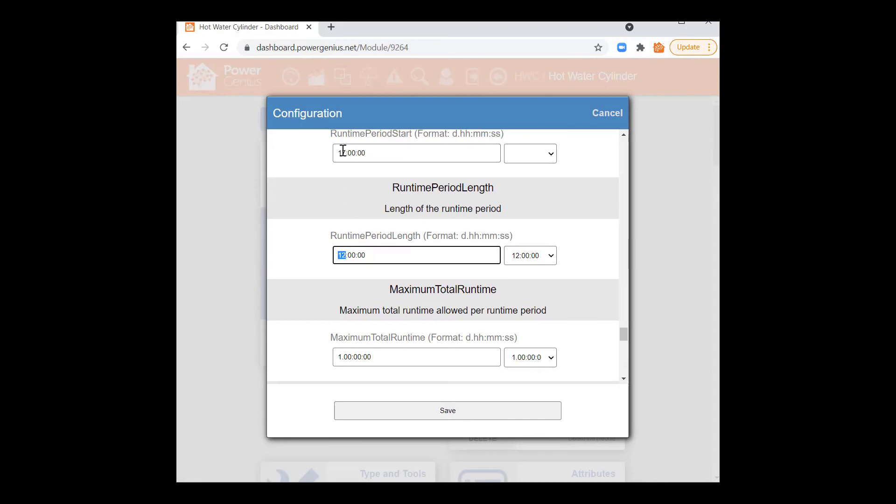
{"action": "left_click", "coordinate": [343, 255]}
{"action": "left_click_drag", "start_coordinate": [346, 254], "coordinate": [338, 256]}
{"action": "left_click", "coordinate": [355, 257]}
{"action": "scroll", "coordinate": [360, 311], "scroll_direction": "down", "scroll_amount": 5}
{"action": "scroll", "coordinate": [361, 307], "scroll_direction": "up", "scroll_amount": 7}
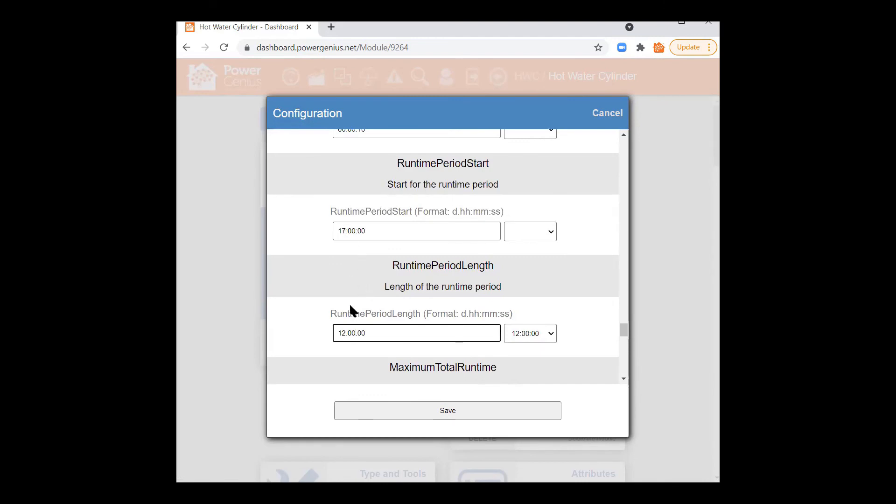
{"action": "left_click_drag", "start_coordinate": [345, 333], "coordinate": [337, 333]}
{"action": "left_click", "coordinate": [337, 333]}
Step: Check that MinimumTotalRuntime now reads 3 hours
{"action": "scroll", "coordinate": [352, 365], "scroll_direction": "down", "scroll_amount": 3}
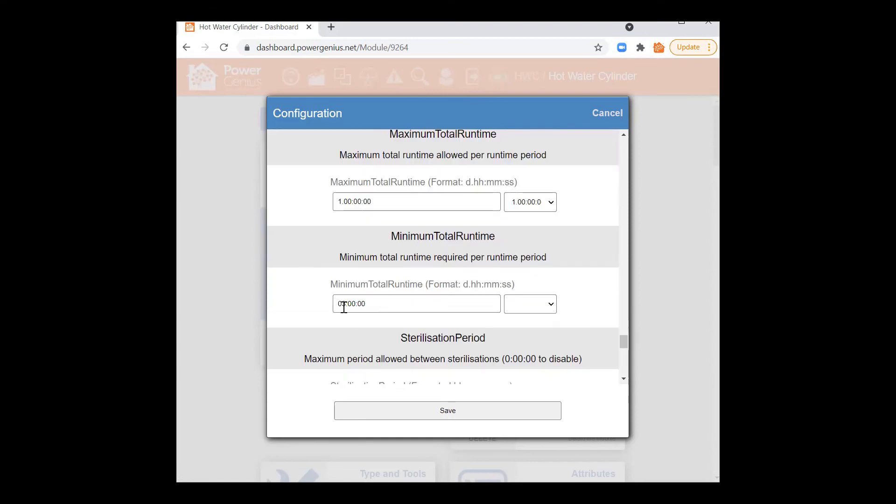
{"action": "left_click_drag", "start_coordinate": [346, 304], "coordinate": [337, 304]}
{"action": "left_click_drag", "start_coordinate": [394, 235], "coordinate": [496, 236]}
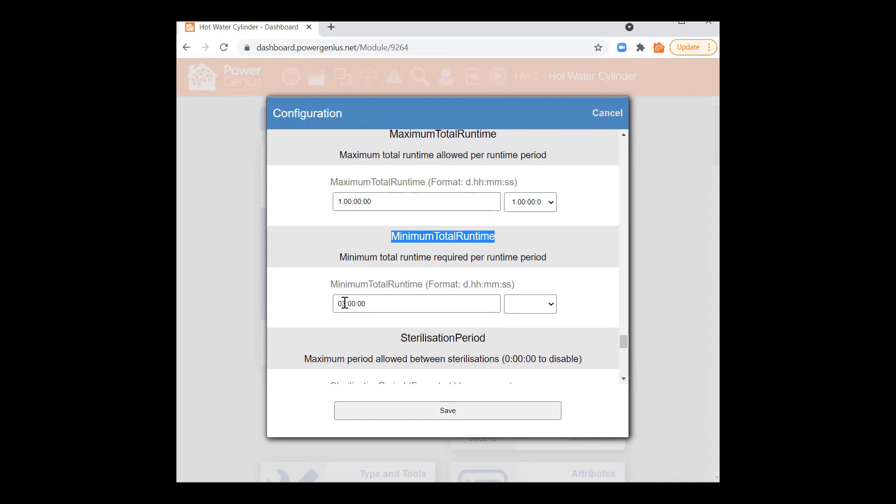
{"action": "left_click_drag", "start_coordinate": [345, 304], "coordinate": [329, 308]}
{"action": "left_click_drag", "start_coordinate": [392, 240], "coordinate": [498, 241]}
{"action": "left_click", "coordinate": [470, 263]}
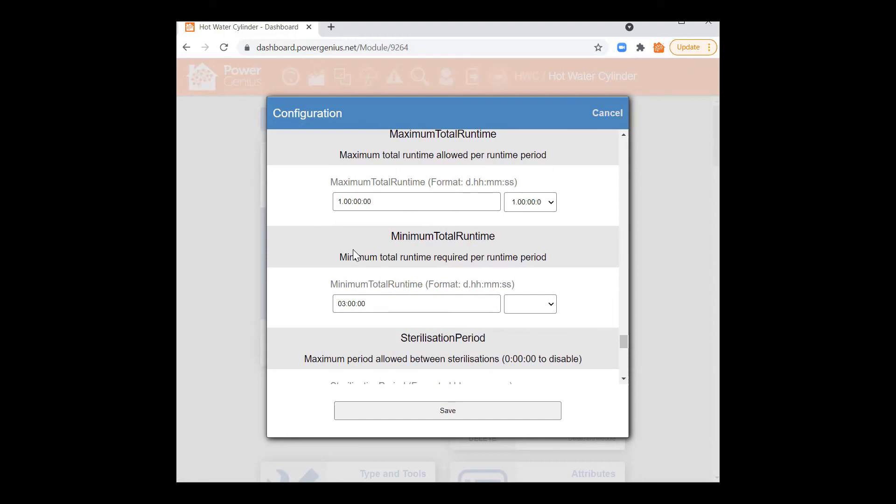
{"action": "scroll", "coordinate": [350, 250], "scroll_direction": "down", "scroll_amount": 3}
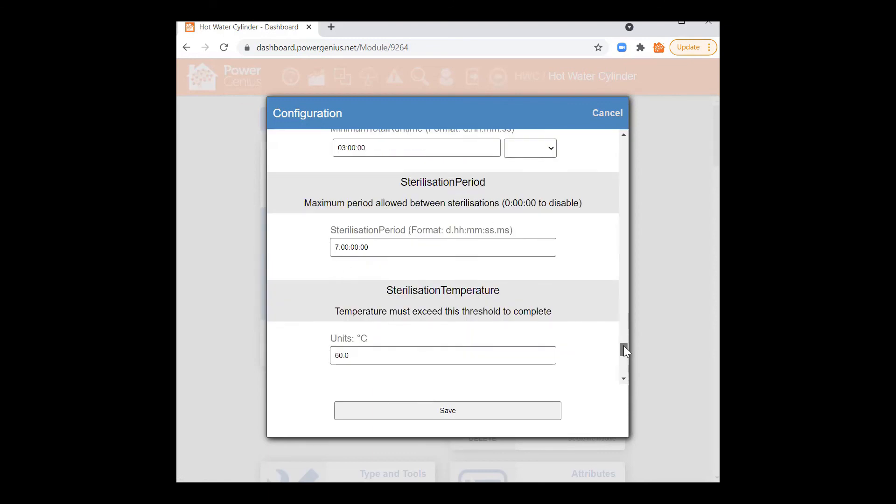
{"action": "scroll", "coordinate": [586, 304], "scroll_direction": "down", "scroll_amount": 1}
{"action": "scroll", "coordinate": [586, 297], "scroll_direction": "up", "scroll_amount": 1}
{"action": "left_click", "coordinate": [625, 379]}
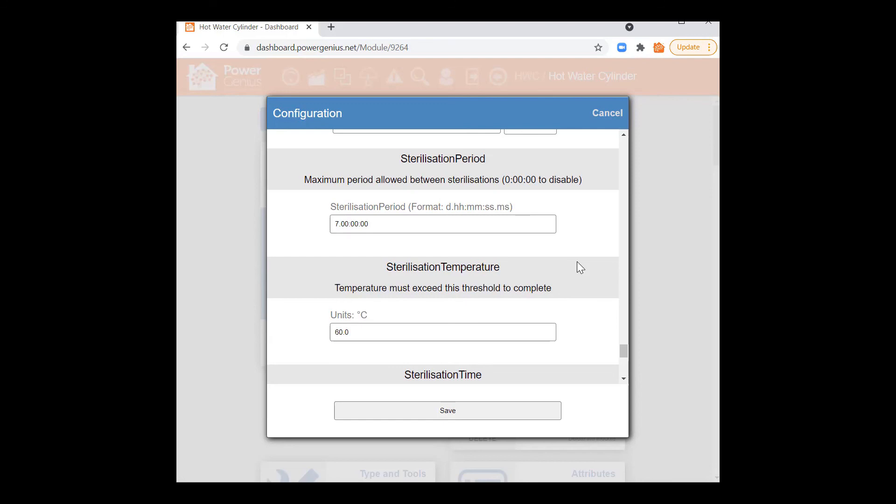
{"action": "left_click", "coordinate": [624, 379]}
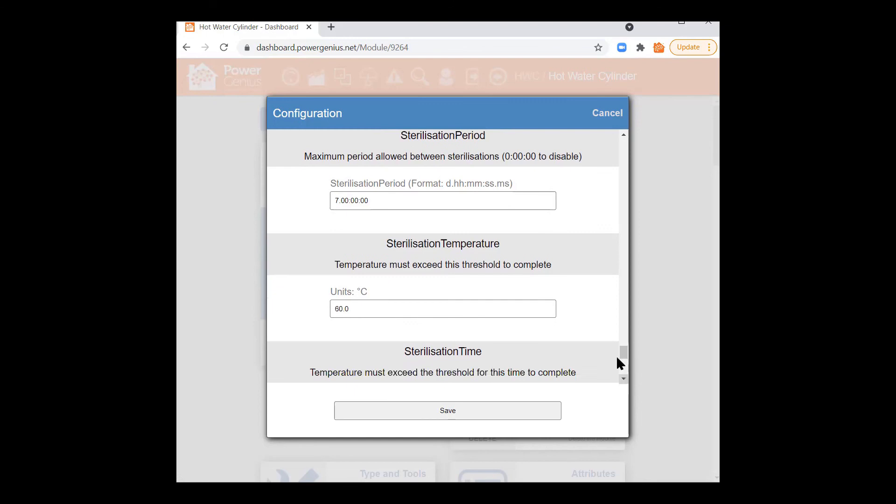
{"action": "double_click", "coordinate": [404, 136]}
{"action": "left_click", "coordinate": [480, 140]}
{"action": "left_click_drag", "start_coordinate": [336, 202], "coordinate": [342, 201]}
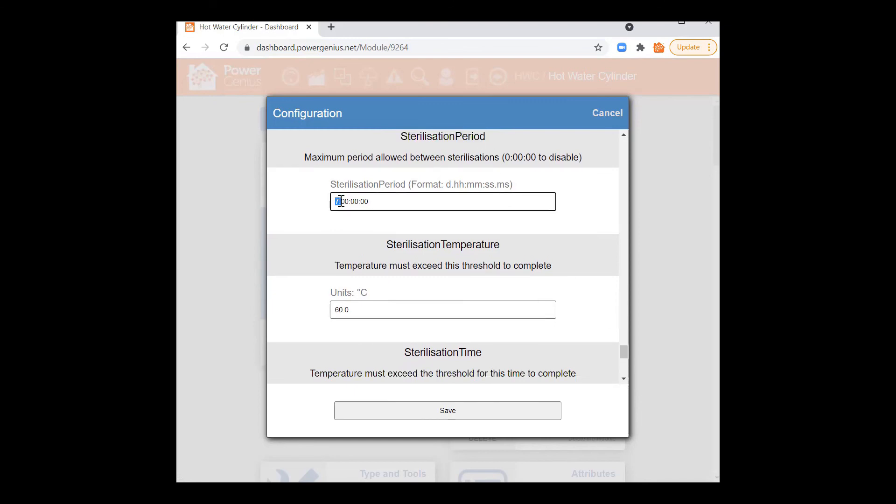
{"action": "left_click_drag", "start_coordinate": [335, 310], "coordinate": [345, 340]}
{"action": "scroll", "coordinate": [366, 327], "scroll_direction": "down", "scroll_amount": 2}
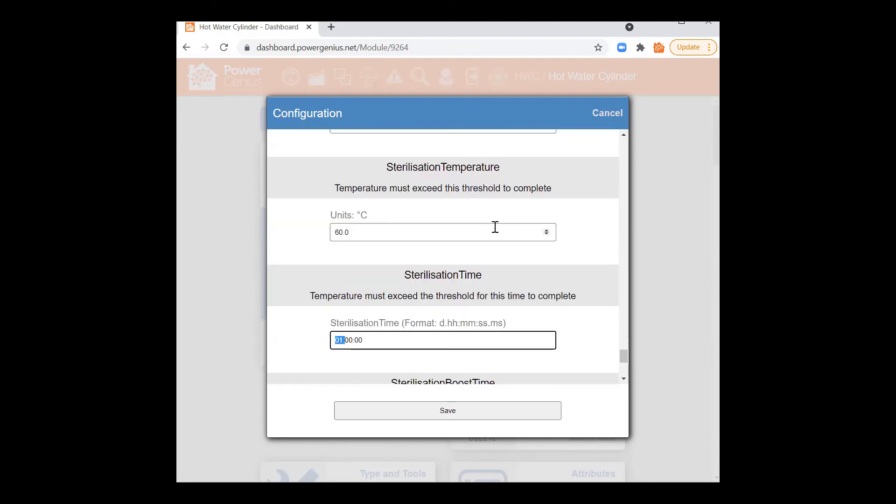
{"action": "scroll", "coordinate": [596, 262], "scroll_direction": "up", "scroll_amount": 2}
{"action": "scroll", "coordinate": [595, 261], "scroll_direction": "down", "scroll_amount": 2}
{"action": "left_click_drag", "start_coordinate": [626, 357], "coordinate": [627, 372]}
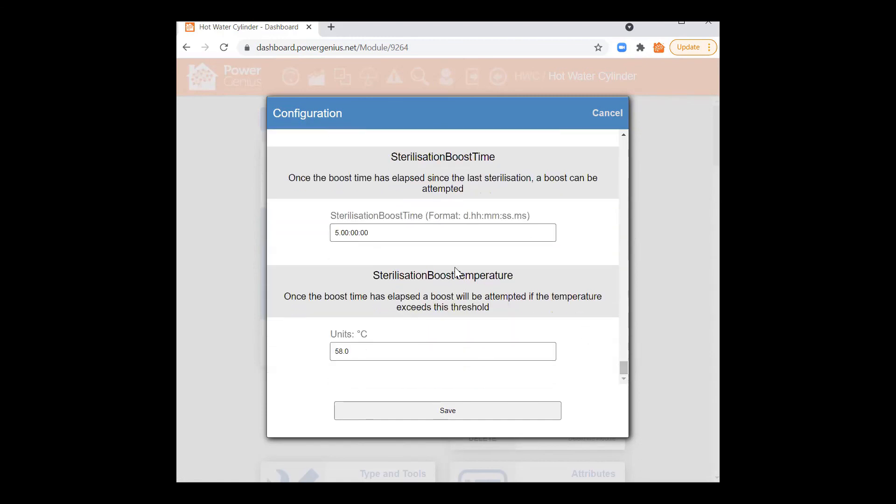
{"action": "scroll", "coordinate": [541, 309], "scroll_direction": "up", "scroll_amount": 8}
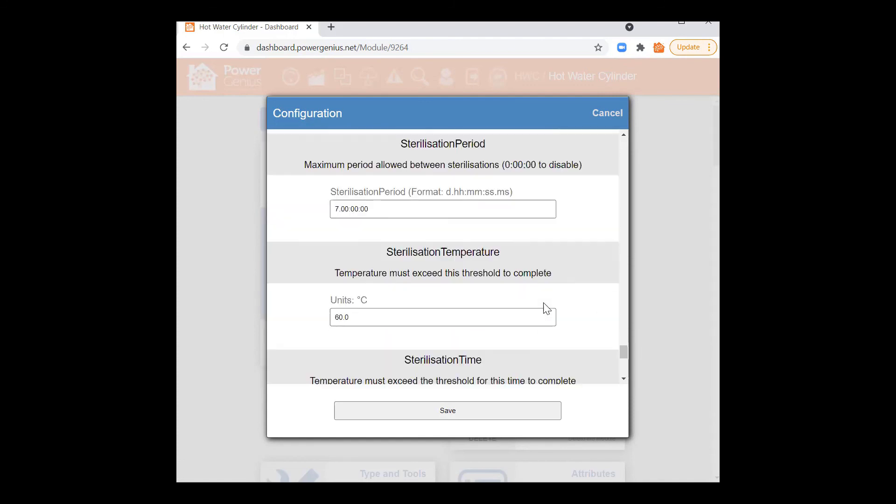
{"action": "key", "text": "Tab"}
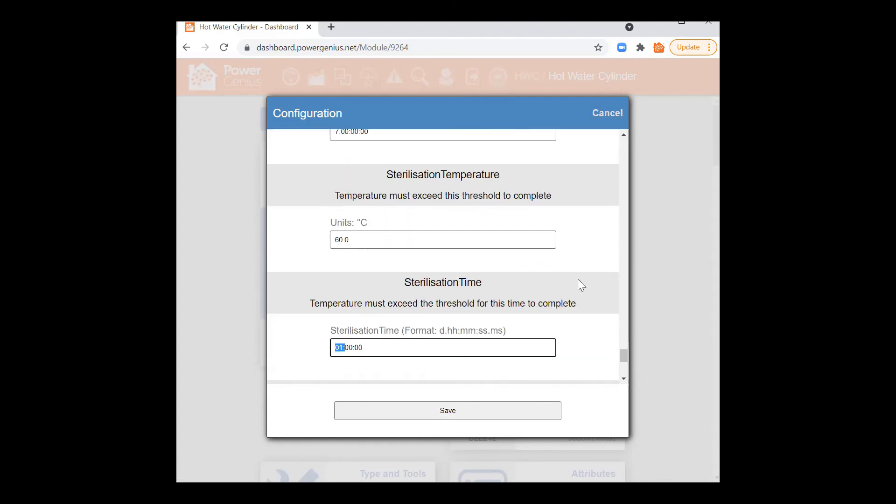
{"action": "scroll", "coordinate": [578, 277], "scroll_direction": "down", "scroll_amount": 2}
{"action": "left_click", "coordinate": [583, 286]}
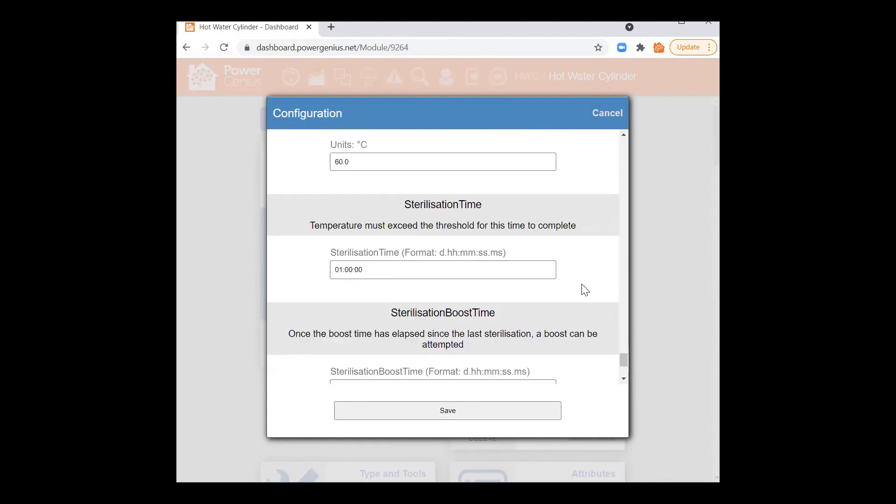
{"action": "scroll", "coordinate": [571, 243], "scroll_direction": "up", "scroll_amount": 2}
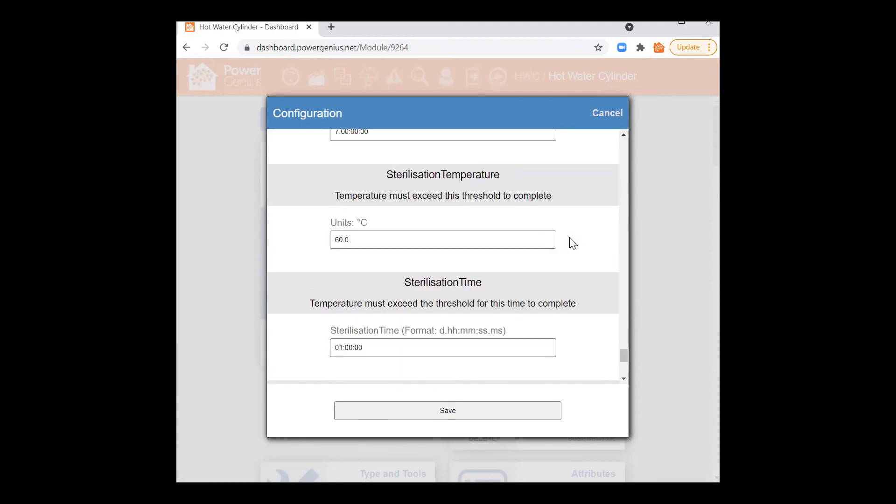
{"action": "scroll", "coordinate": [573, 245], "scroll_direction": "down", "scroll_amount": 5}
{"action": "scroll", "coordinate": [574, 245], "scroll_direction": "down", "scroll_amount": 1}
{"action": "left_click_drag", "start_coordinate": [392, 157], "coordinate": [499, 162]}
{"action": "left_click", "coordinate": [497, 162]}
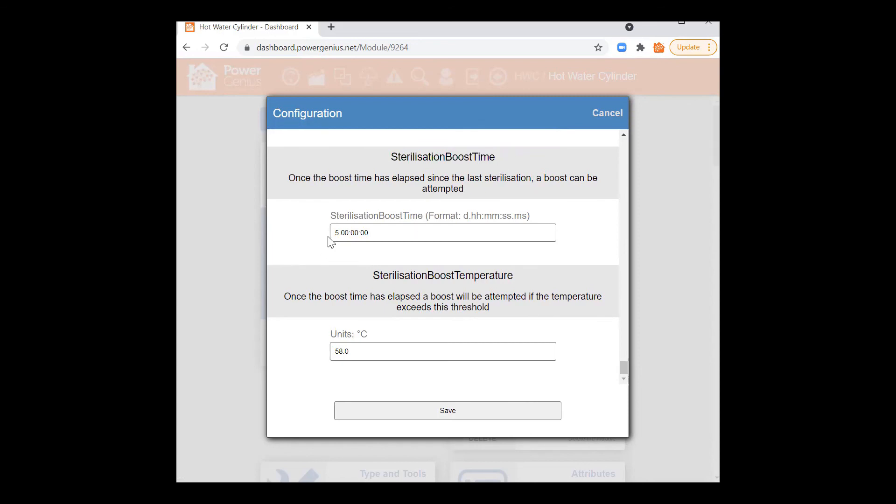
{"action": "left_click_drag", "start_coordinate": [331, 233], "coordinate": [375, 232]}
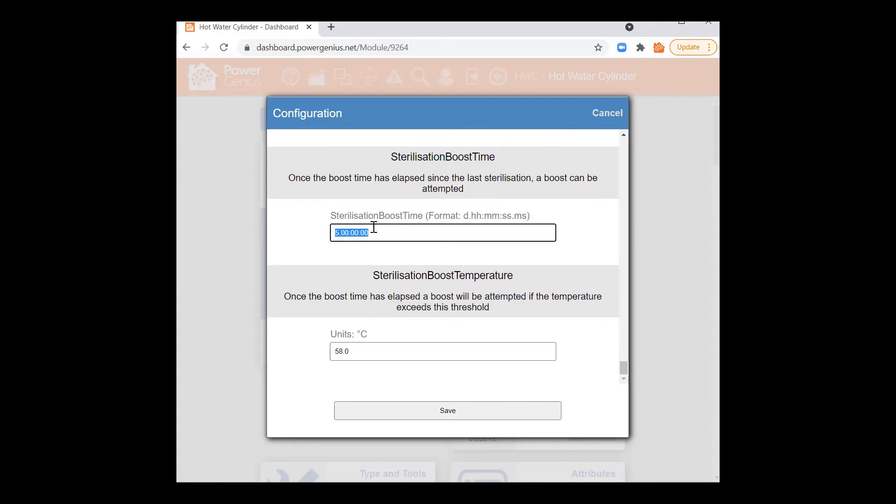
{"action": "left_click_drag", "start_coordinate": [353, 351], "coordinate": [334, 353]}
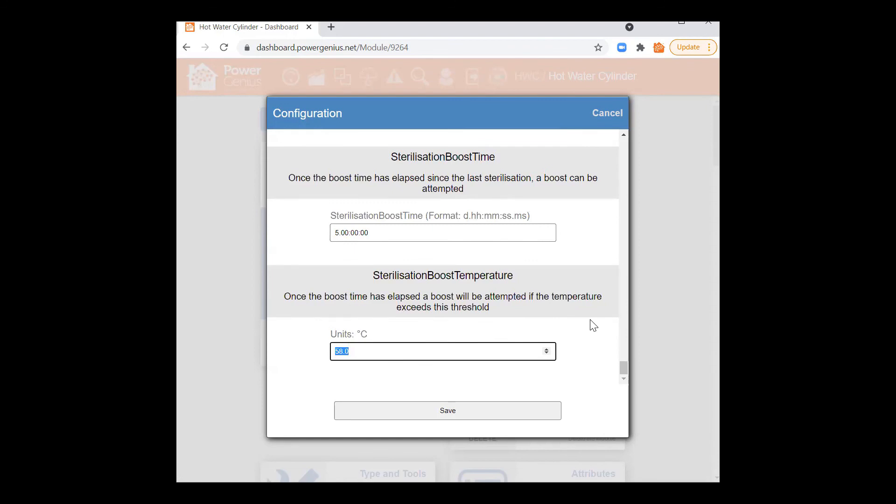
{"action": "left_click", "coordinate": [343, 351]}
{"action": "left_click_drag", "start_coordinate": [352, 353], "coordinate": [334, 350]}
{"action": "scroll", "coordinate": [354, 306], "scroll_direction": "up", "scroll_amount": 7}
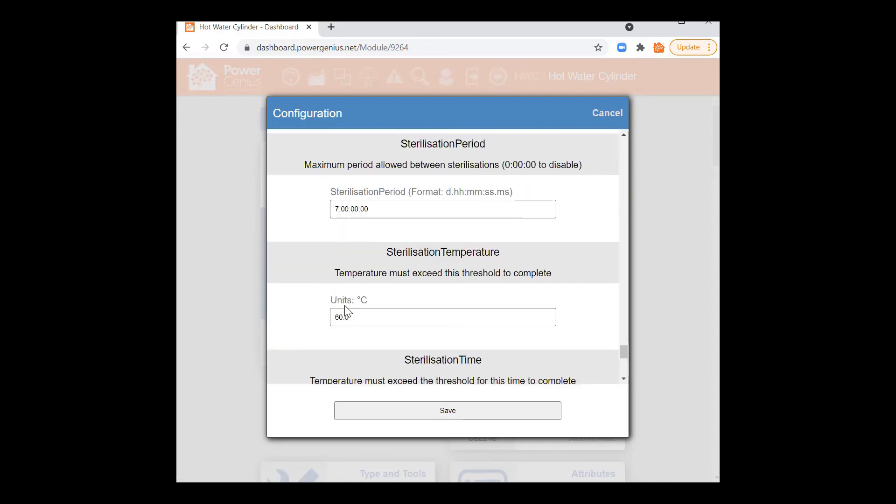
{"action": "scroll", "coordinate": [344, 317], "scroll_direction": "down", "scroll_amount": 2}
{"action": "scroll", "coordinate": [361, 264], "scroll_direction": "up", "scroll_amount": 2}
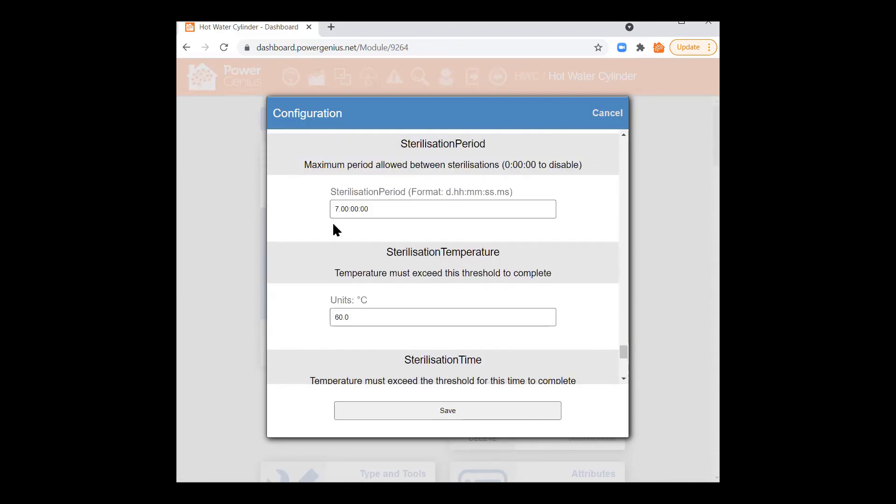
{"action": "left_click_drag", "start_coordinate": [336, 208], "coordinate": [372, 210]}
{"action": "left_click", "coordinate": [373, 223]}
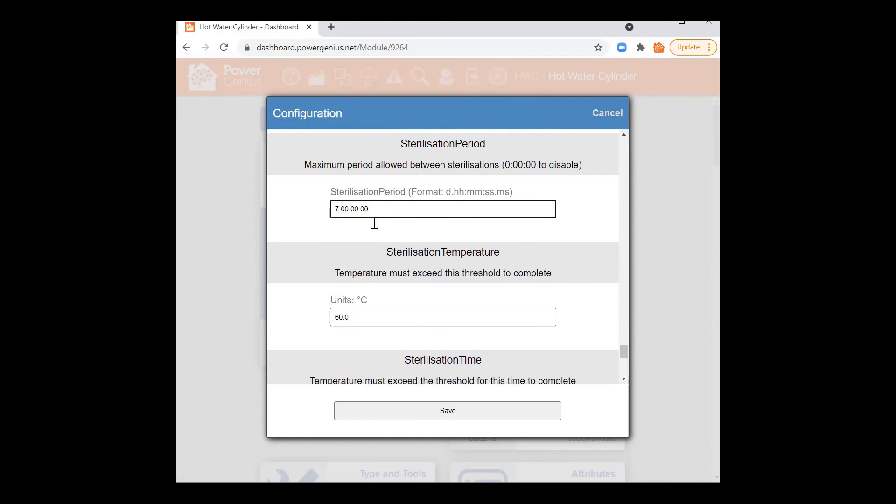
{"action": "scroll", "coordinate": [307, 300], "scroll_direction": "down", "scroll_amount": 3}
{"action": "scroll", "coordinate": [306, 295], "scroll_direction": "down", "scroll_amount": 4}
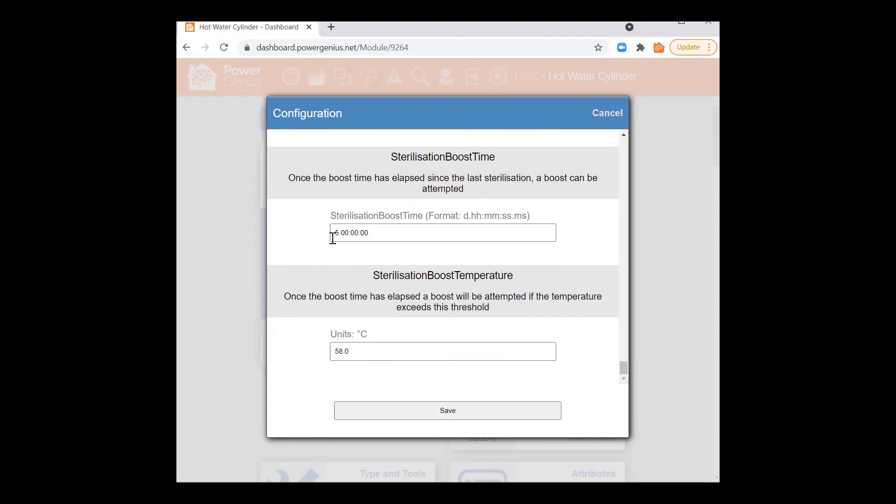
{"action": "double_click", "coordinate": [351, 352]}
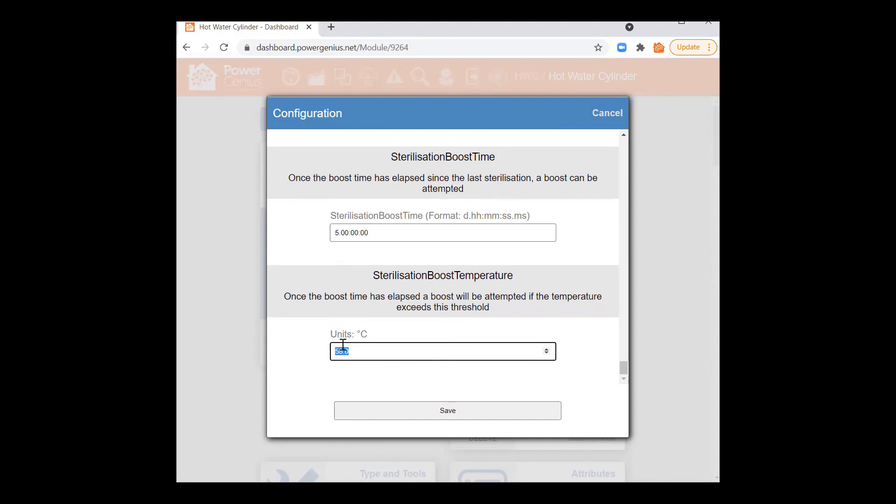
{"action": "left_click_drag", "start_coordinate": [335, 233], "coordinate": [372, 233]}
{"action": "left_click_drag", "start_coordinate": [351, 350], "coordinate": [333, 353]}
{"action": "left_click", "coordinate": [342, 351]}
Step: Close the configuration without saving and open the newest 2021-05-20 history entry
{"action": "left_click", "coordinate": [606, 118]}
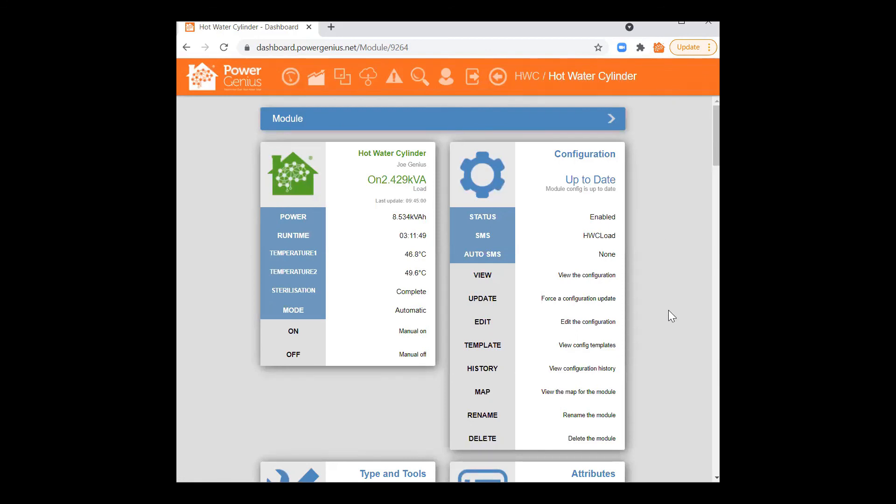
{"action": "left_click", "coordinate": [491, 369]}
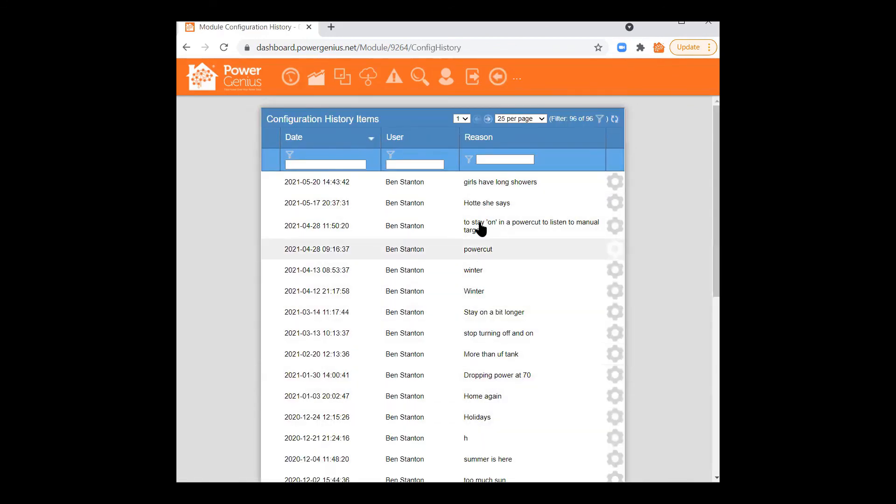
{"action": "left_click", "coordinate": [405, 185]}
{"action": "left_click", "coordinate": [325, 185]}
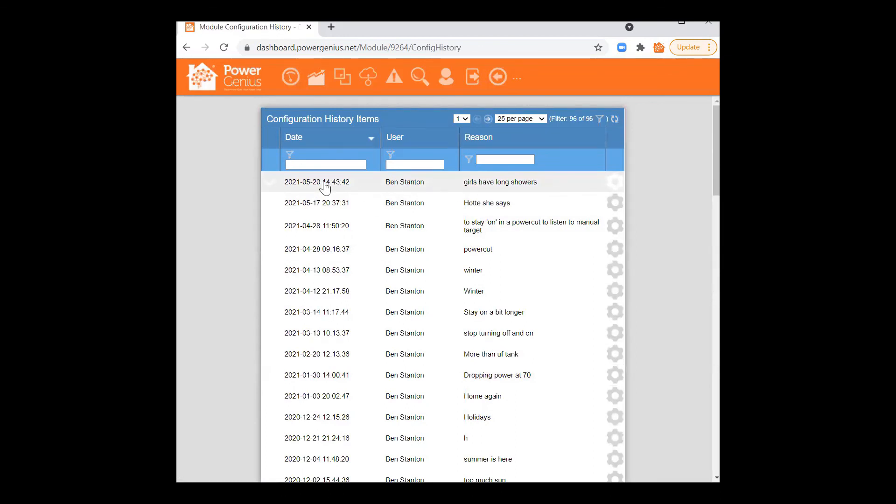
Step: Review the 2021-05-20 entry's values, noting the Changed flag on OnTemperature
{"action": "scroll", "coordinate": [408, 257], "scroll_direction": "down", "scroll_amount": 1}
{"action": "scroll", "coordinate": [408, 261], "scroll_direction": "down", "scroll_amount": 13}
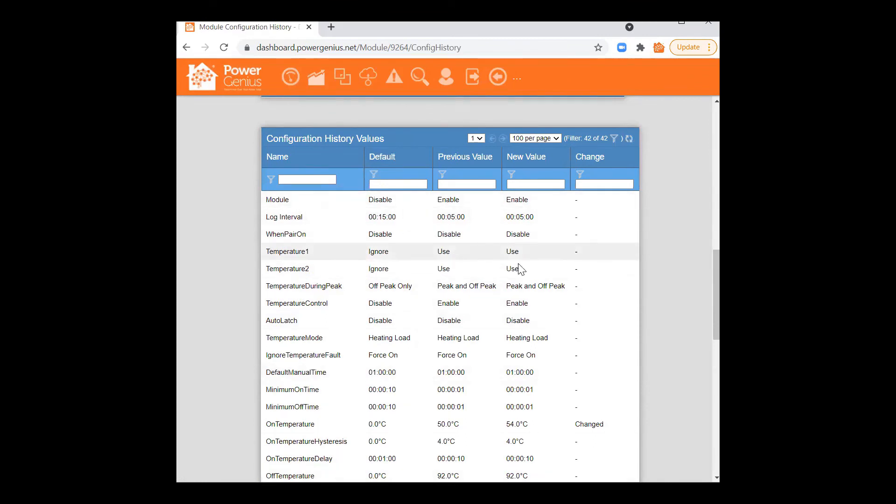
{"action": "scroll", "coordinate": [542, 283], "scroll_direction": "down", "scroll_amount": 2}
{"action": "scroll", "coordinate": [514, 233], "scroll_direction": "up", "scroll_amount": 2}
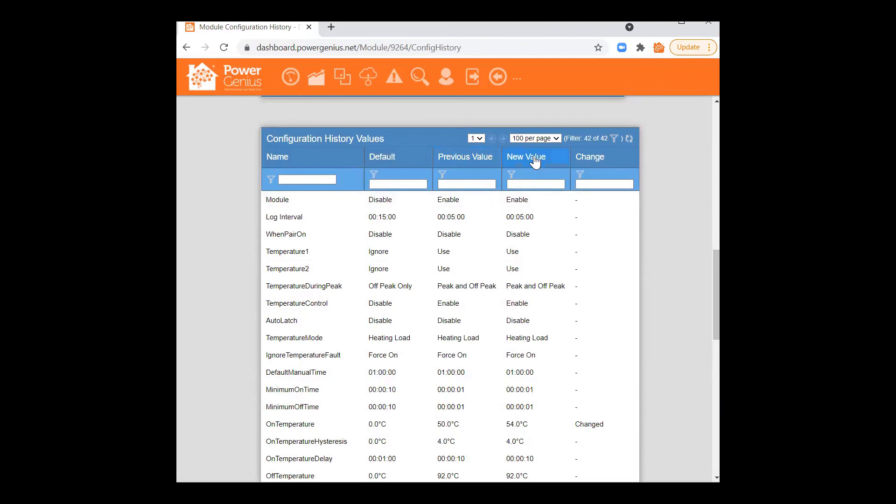
{"action": "left_click_drag", "start_coordinate": [600, 426], "coordinate": [604, 426]}
{"action": "double_click", "coordinate": [582, 426]}
{"action": "scroll", "coordinate": [617, 400], "scroll_direction": "down", "scroll_amount": 8}
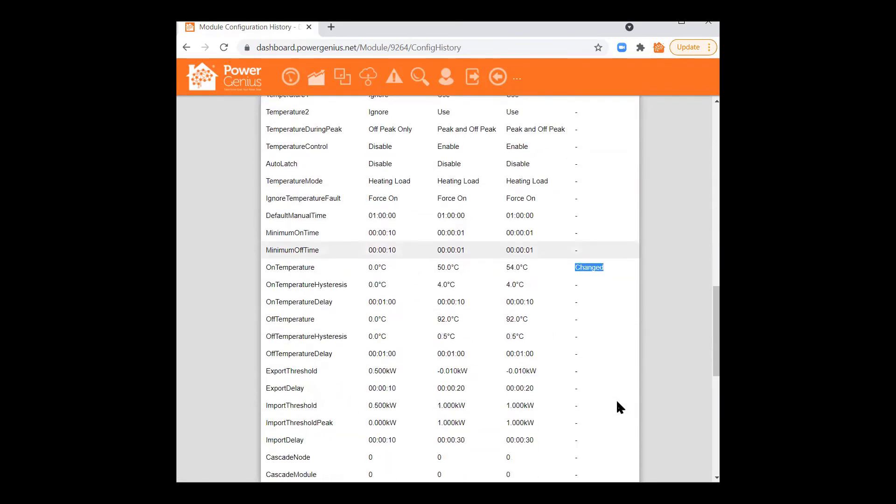
{"action": "scroll", "coordinate": [617, 403], "scroll_direction": "down", "scroll_amount": 3}
{"action": "scroll", "coordinate": [616, 406], "scroll_direction": "up", "scroll_amount": 9}
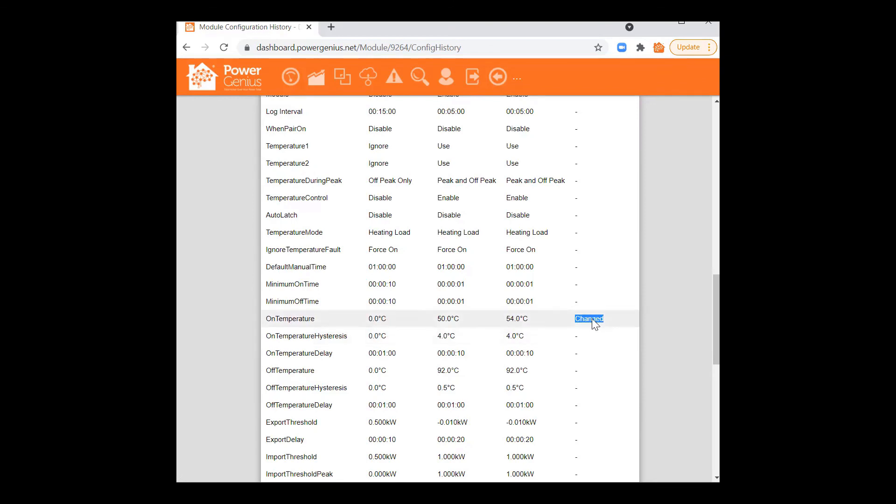
{"action": "scroll", "coordinate": [593, 339], "scroll_direction": "down", "scroll_amount": 10}
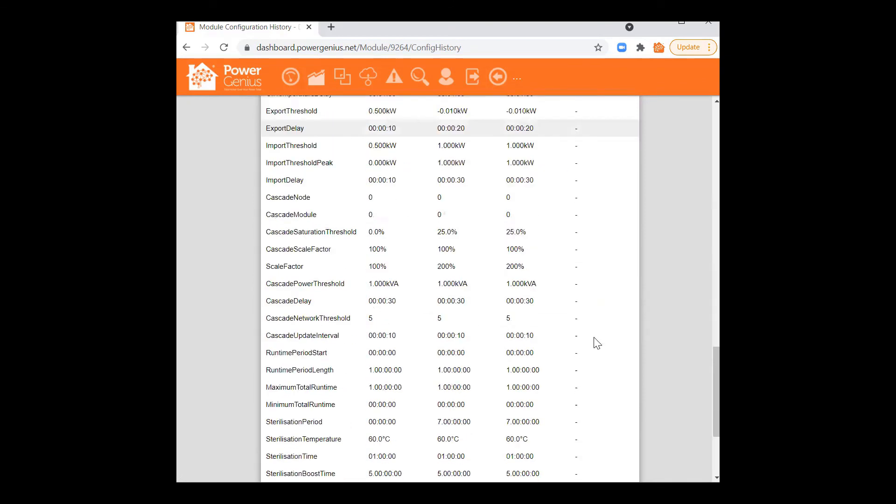
{"action": "scroll", "coordinate": [595, 345], "scroll_direction": "up", "scroll_amount": 15}
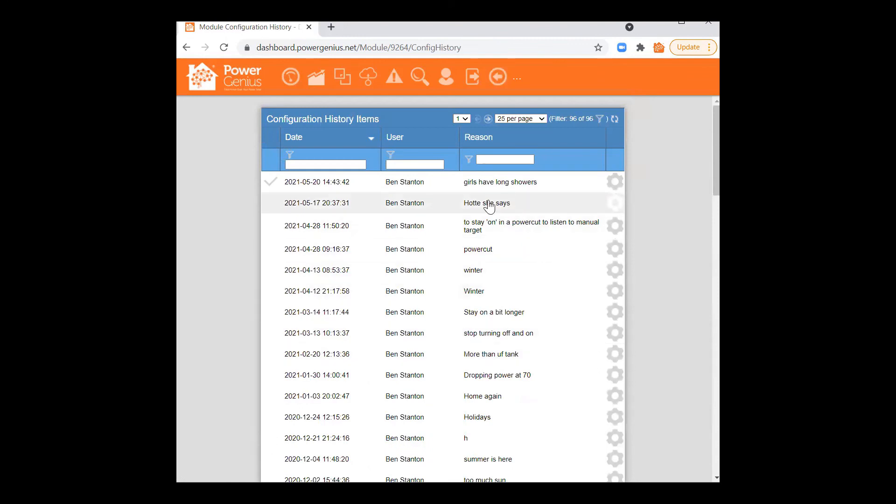
Step: Show the 2021-05-17 entry's values and scroll through the changes, including OnTemperature 46.0°C to 50.0°C
{"action": "left_click", "coordinate": [329, 206]}
{"action": "scroll", "coordinate": [574, 278], "scroll_direction": "down", "scroll_amount": 10}
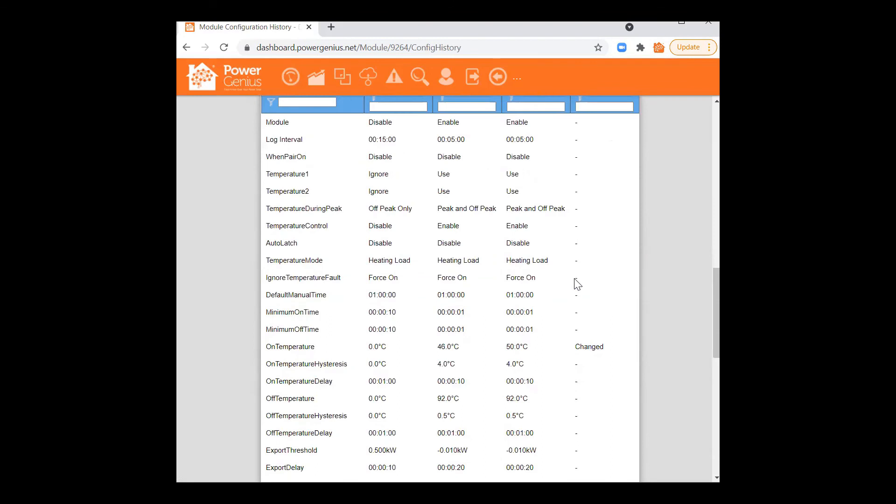
{"action": "scroll", "coordinate": [578, 359], "scroll_direction": "up", "scroll_amount": 7}
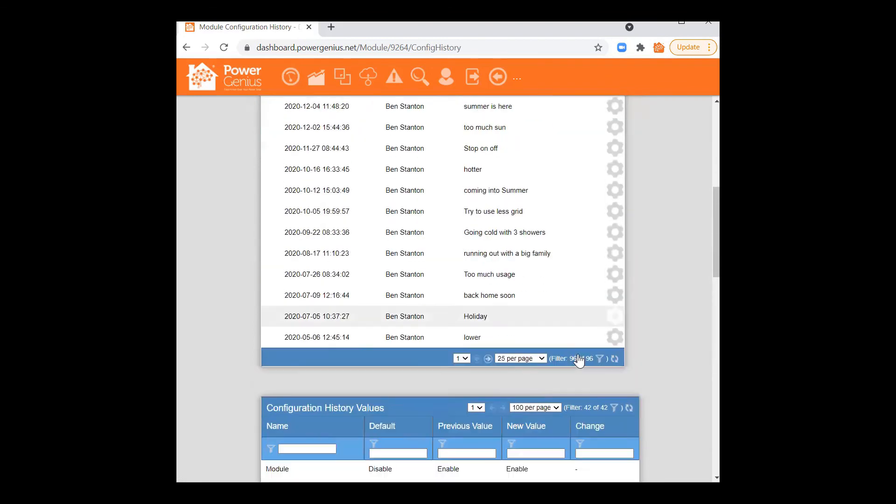
{"action": "scroll", "coordinate": [579, 360], "scroll_direction": "down", "scroll_amount": 7}
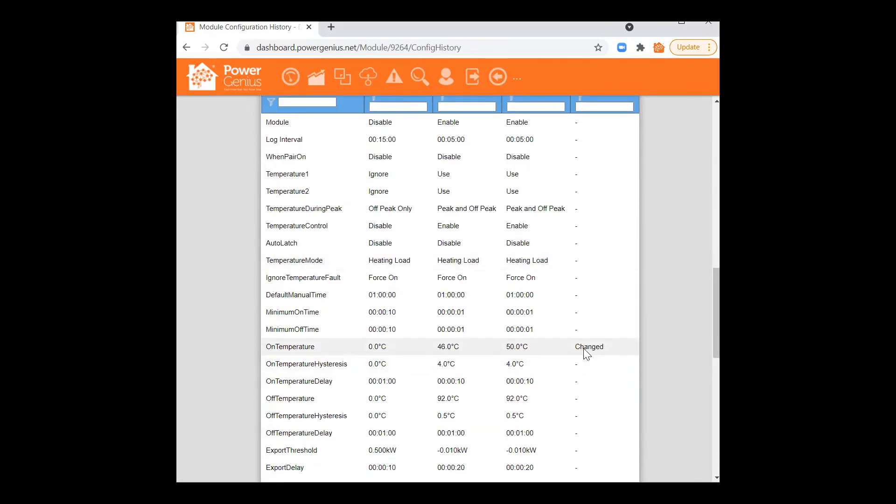
{"action": "scroll", "coordinate": [585, 355], "scroll_direction": "down", "scroll_amount": 10}
{"action": "scroll", "coordinate": [588, 356], "scroll_direction": "up", "scroll_amount": 10}
{"action": "scroll", "coordinate": [582, 351], "scroll_direction": "up", "scroll_amount": 6}
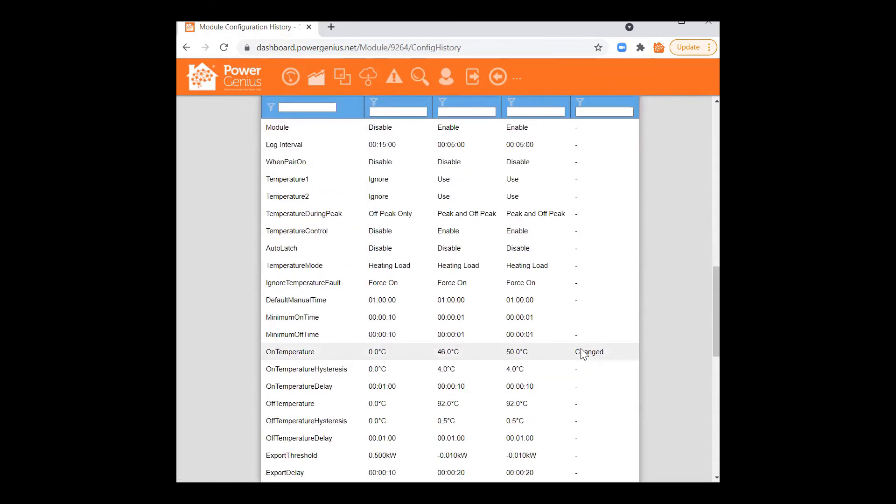
{"action": "scroll", "coordinate": [580, 350], "scroll_direction": "up", "scroll_amount": 8}
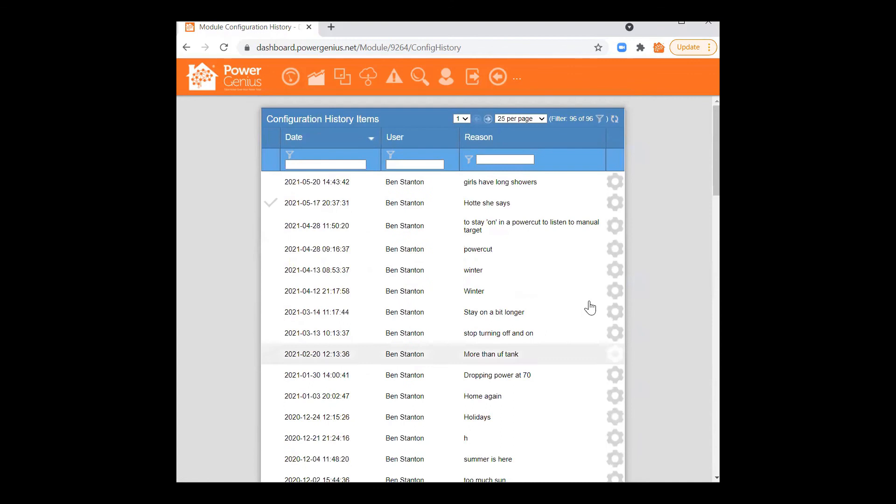
{"action": "left_click", "coordinate": [614, 205]}
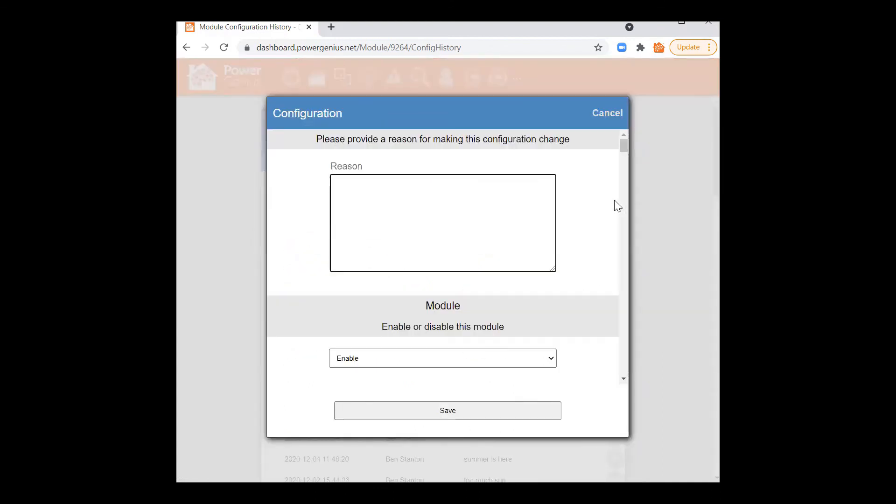
{"action": "left_click", "coordinate": [619, 113]}
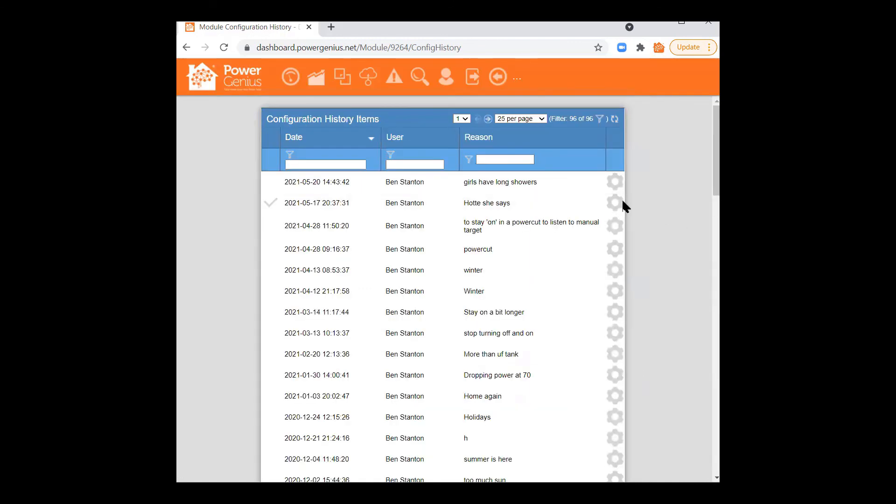
{"action": "left_click", "coordinate": [614, 210]}
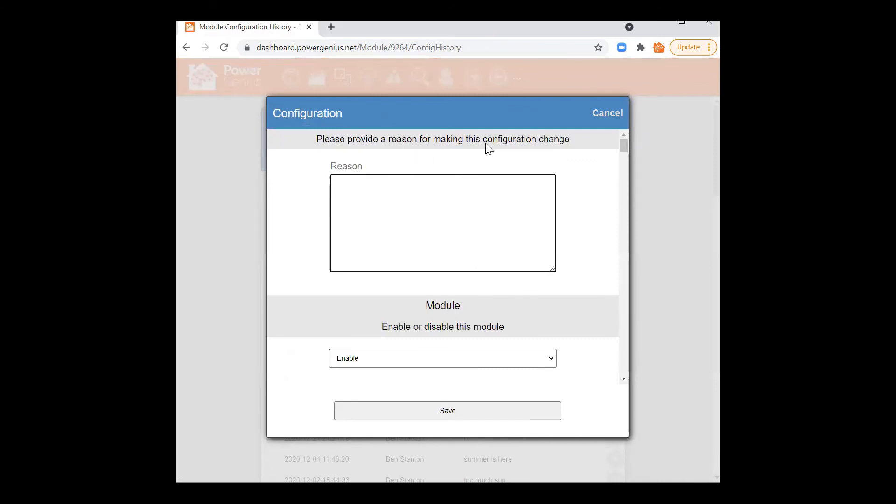
{"action": "left_click_drag", "start_coordinate": [626, 147], "coordinate": [618, 240]}
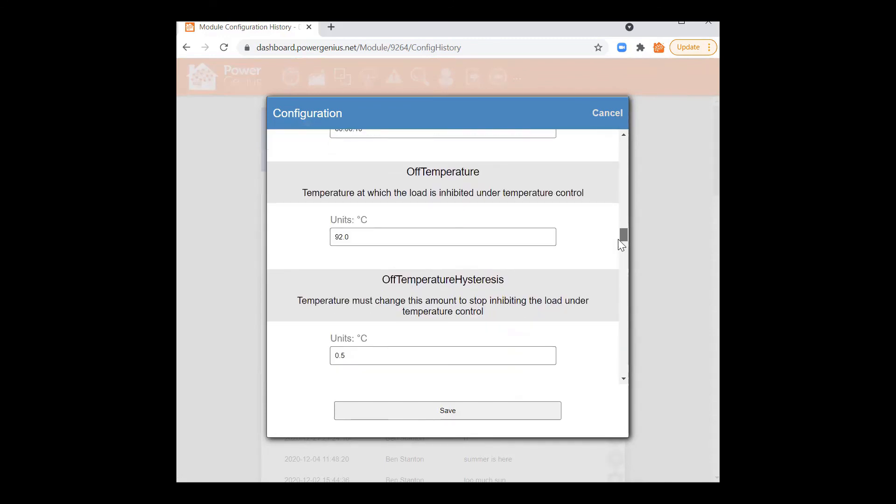
{"action": "left_click_drag", "start_coordinate": [620, 240], "coordinate": [619, 221]}
{"action": "left_click", "coordinate": [608, 114]}
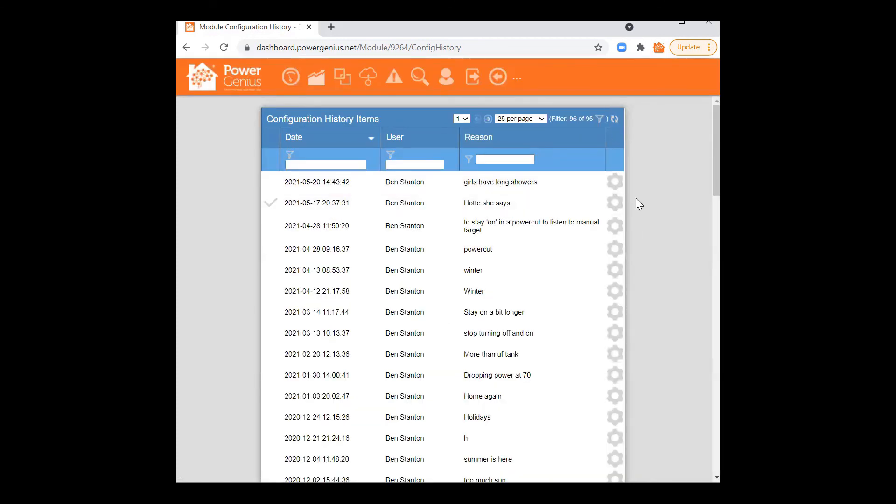
{"action": "left_click", "coordinate": [615, 204]}
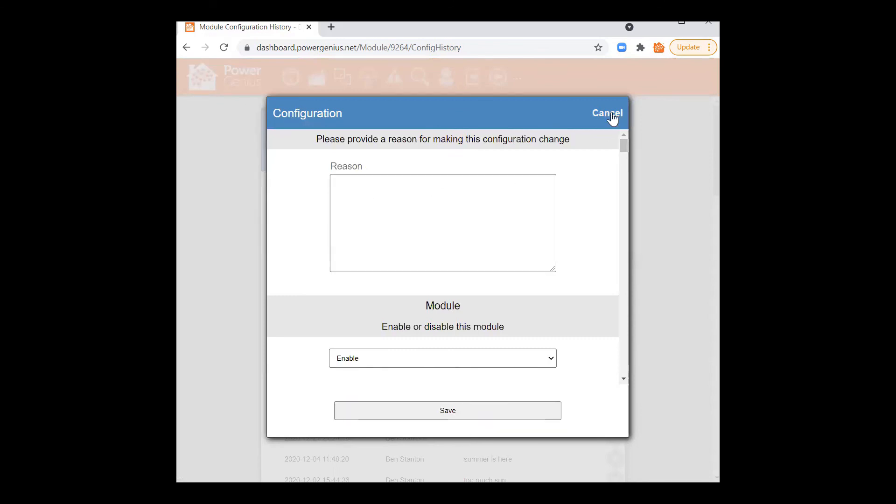
{"action": "left_click", "coordinate": [613, 113]}
{"action": "scroll", "coordinate": [486, 288], "scroll_direction": "down", "scroll_amount": 8}
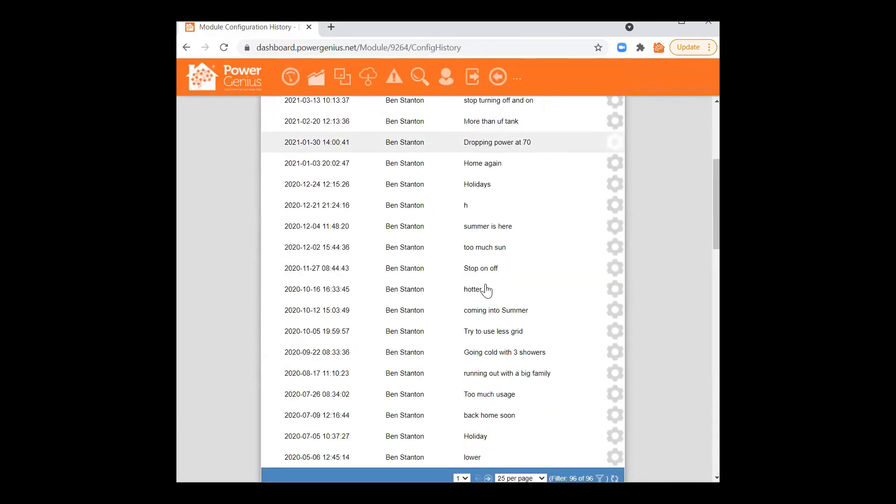
{"action": "scroll", "coordinate": [486, 292], "scroll_direction": "up", "scroll_amount": 8}
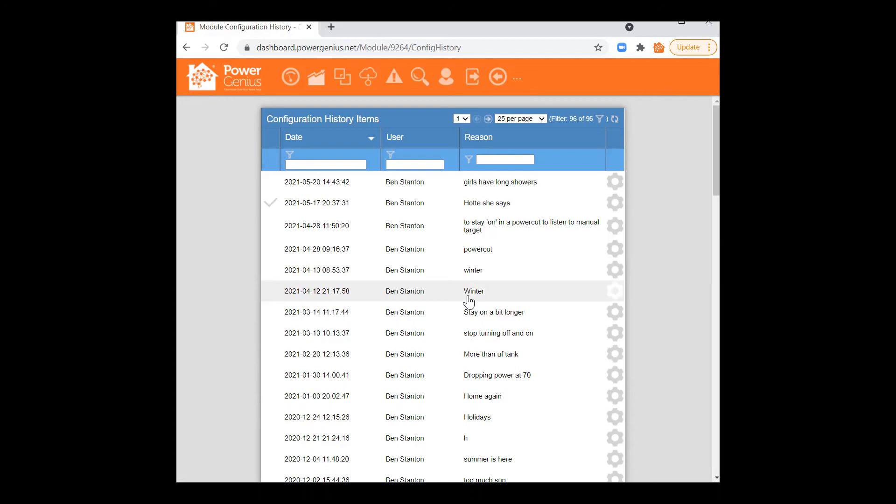
Step: Return to the Customer Basic Dashboard showing the Hot Water Cylinder card
{"action": "left_click", "coordinate": [290, 76]}
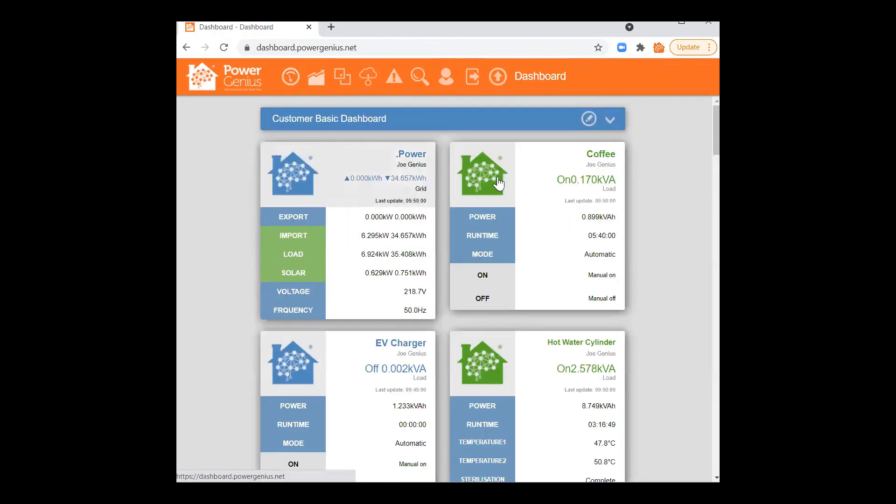